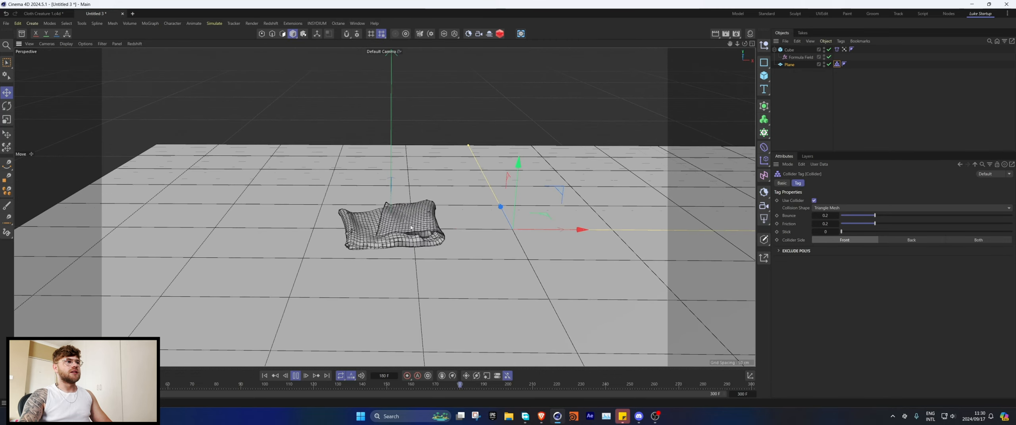
Enable Balloon on the cube's Cloth tag and play the simulation briefly before returning to frame 0.
{"action": "left_click", "coordinate": [295, 376]}
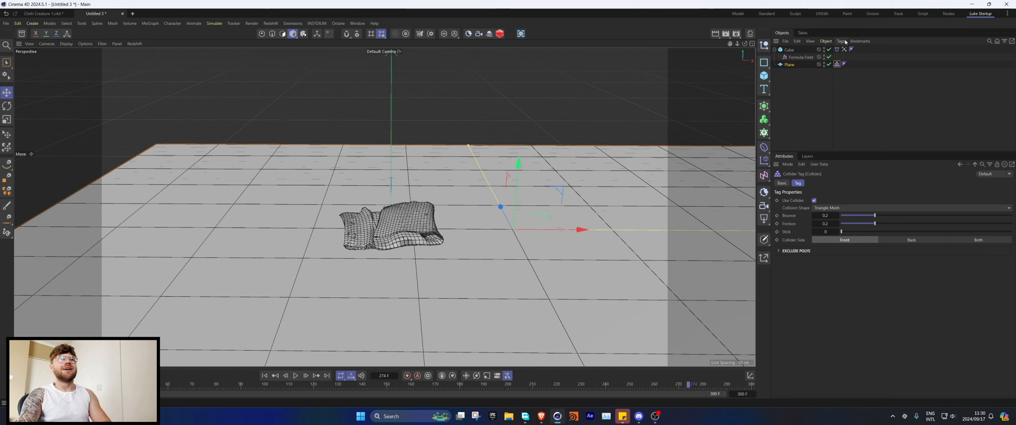
{"action": "left_click", "coordinate": [836, 49]}
{"action": "left_click", "coordinate": [822, 183]}
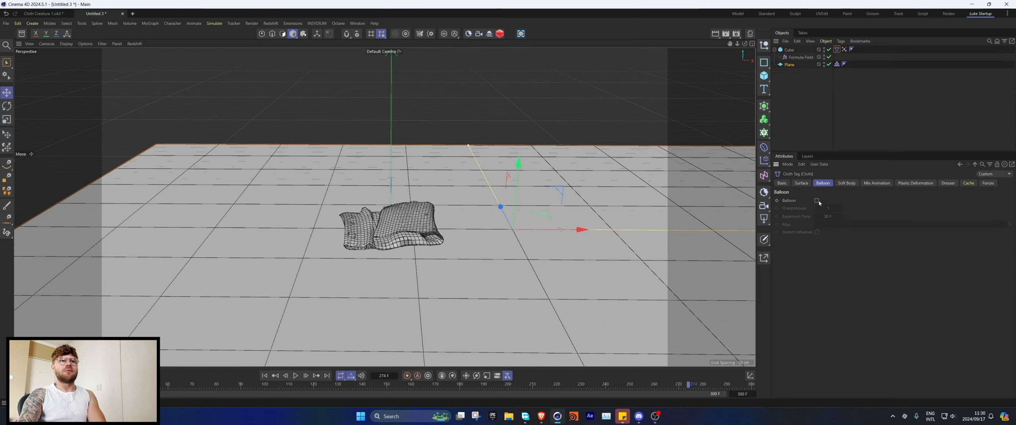
{"action": "left_click", "coordinate": [817, 201]}
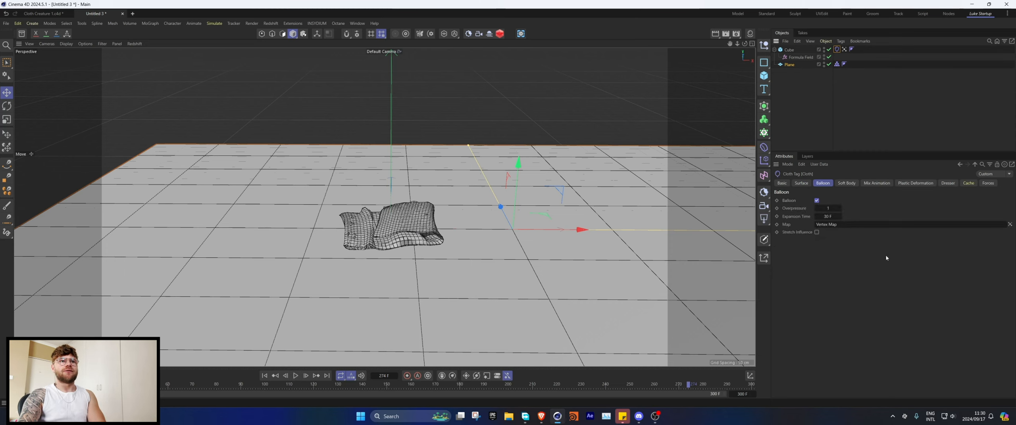
{"action": "left_click", "coordinate": [265, 376]}
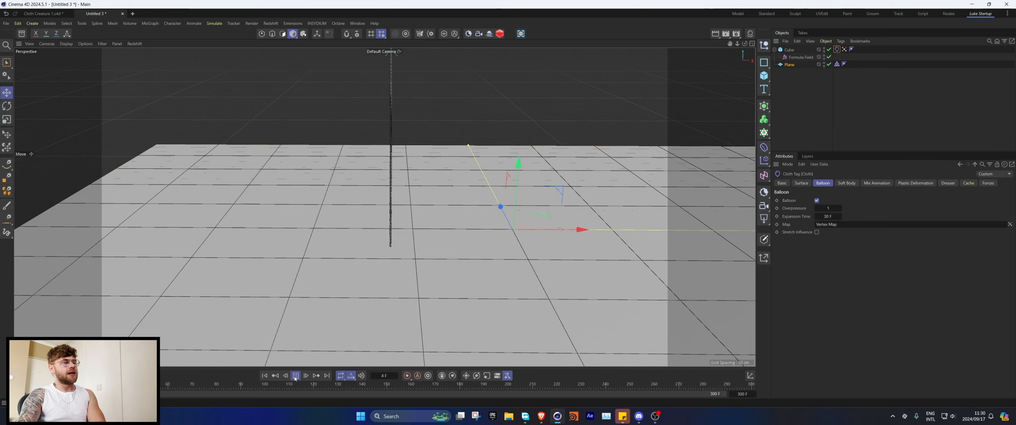
{"action": "left_click", "coordinate": [296, 375]}
{"action": "left_click", "coordinate": [264, 376]}
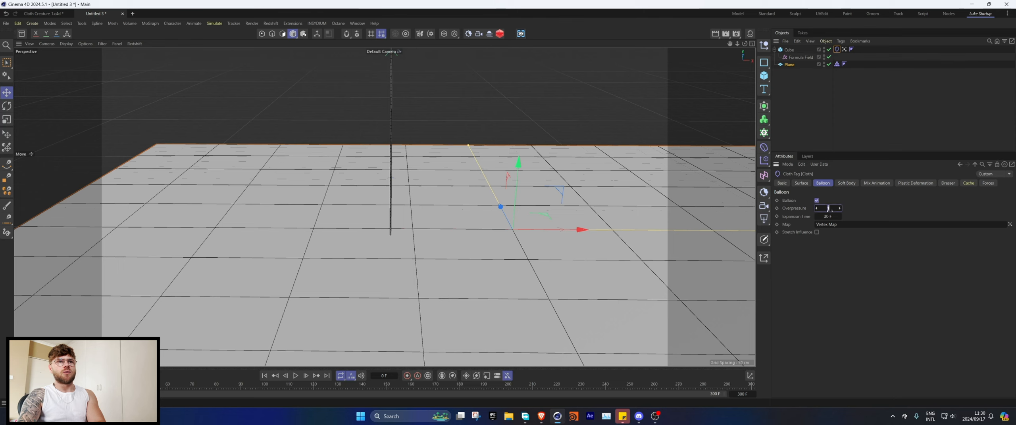
Set the balloon's Overpressure to 8 and Expansion Time to 10 F, and play the simulation to check the inflation.
{"action": "type", "text": "10"}
{"action": "key", "text": "Return"}
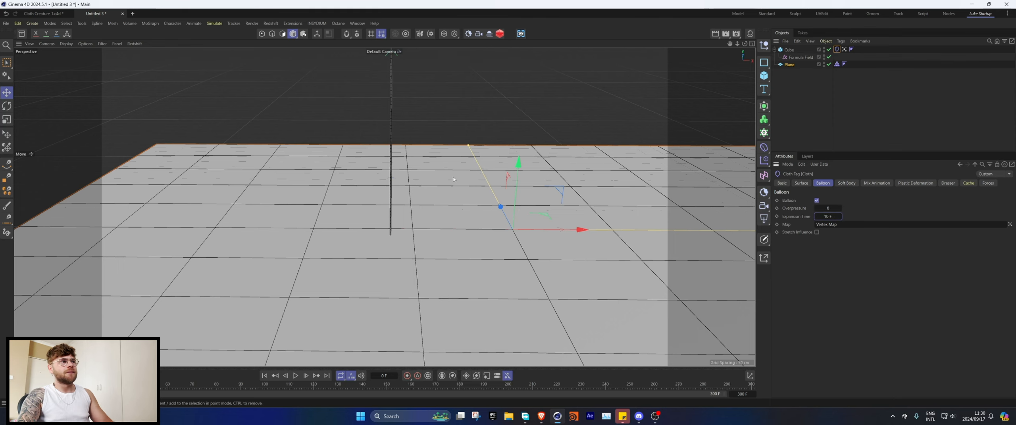
{"action": "left_click_drag", "start_coordinate": [407, 205], "coordinate": [383, 184], "text": "alt"}
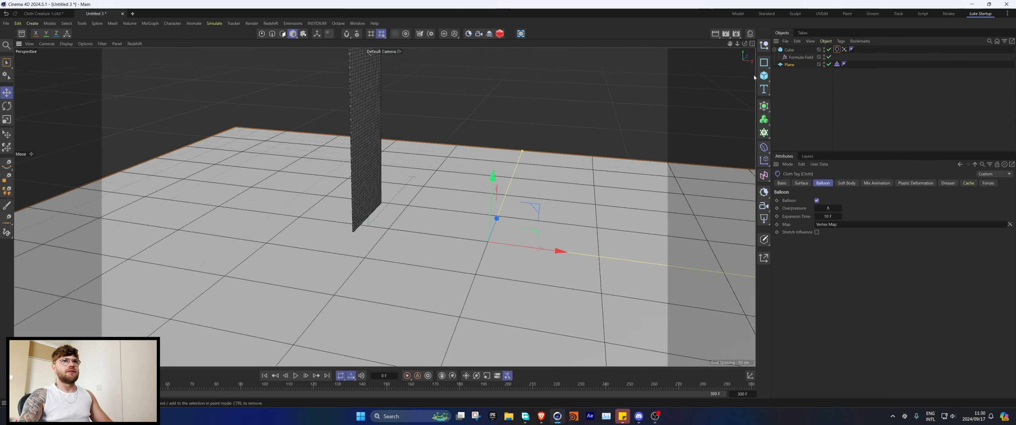
{"action": "left_click", "coordinate": [790, 50]}
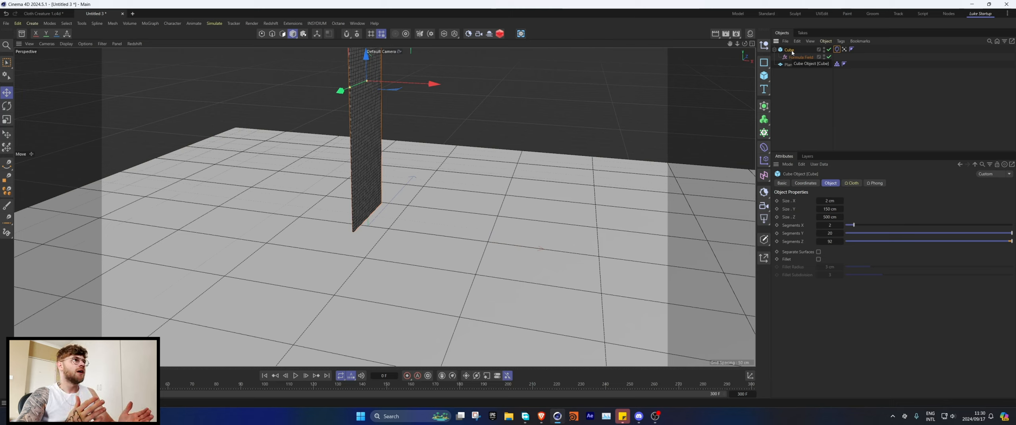
{"action": "left_click", "coordinate": [836, 49]}
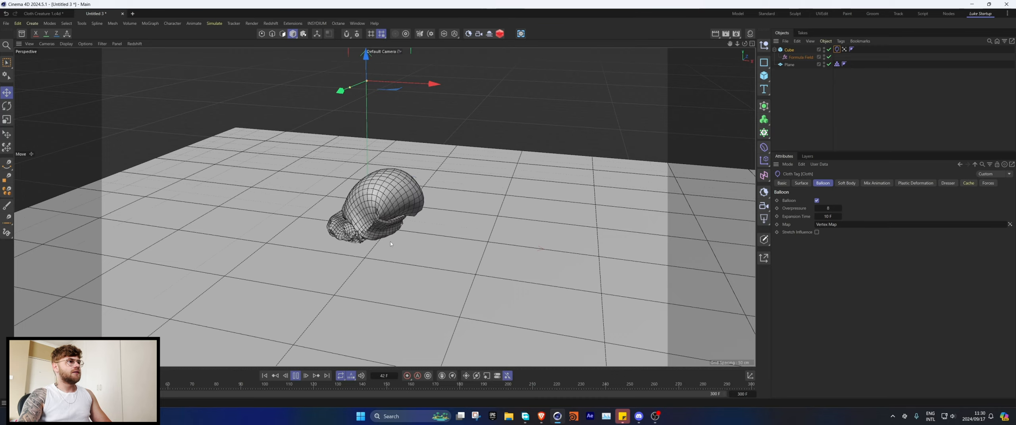
{"action": "left_click_drag", "start_coordinate": [366, 226], "coordinate": [330, 230], "text": "alt"}
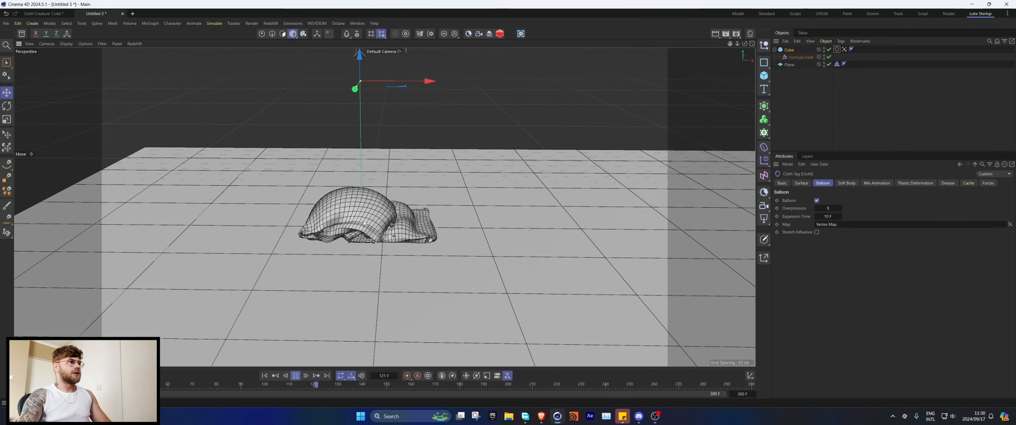
{"action": "middle_click_drag", "start_coordinate": [329, 230], "coordinate": [338, 227], "text": "alt"}
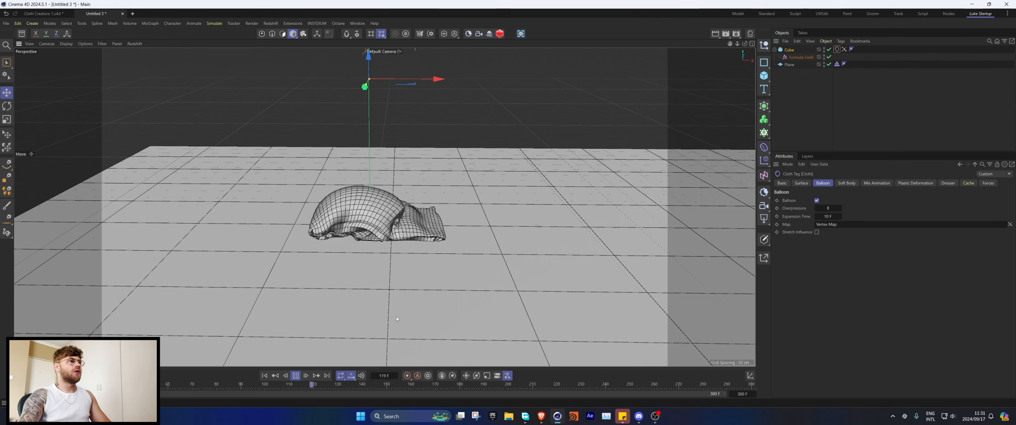
{"action": "left_click", "coordinate": [295, 376]}
{"action": "left_click", "coordinate": [264, 376]}
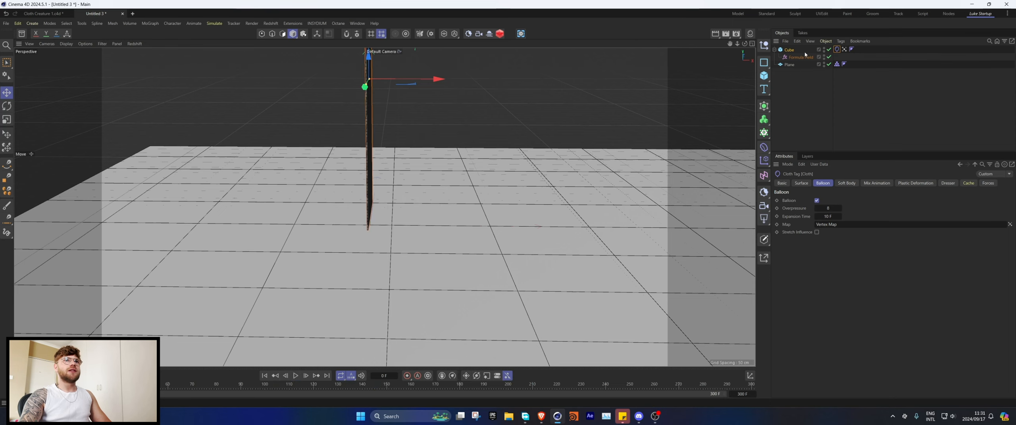
Keyframe the cube's X position at 0 cm on frame 0 and at about -653 cm on frame 300.
{"action": "left_click", "coordinate": [789, 50]}
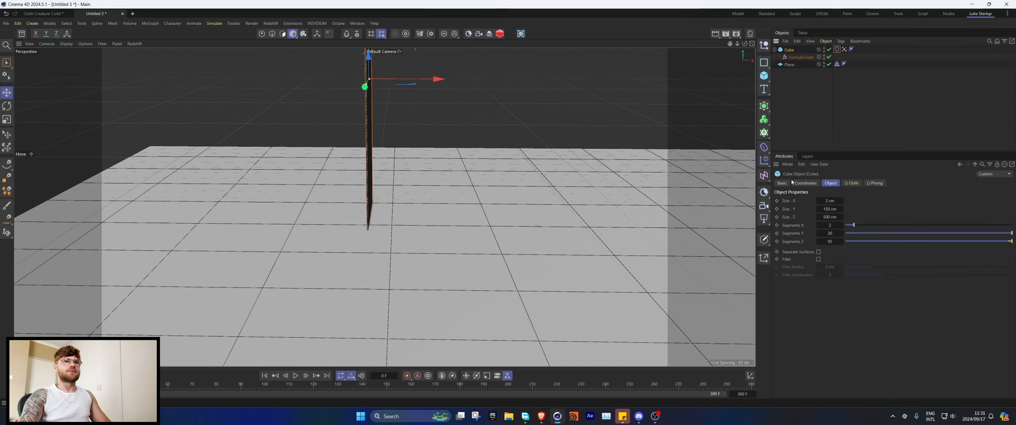
{"action": "scroll", "coordinate": [446, 188], "scroll_direction": "down", "scroll_amount": 5}
{"action": "left_click", "coordinate": [476, 207]}
{"action": "left_click_drag", "start_coordinate": [482, 209], "coordinate": [379, 209]}
{"action": "scroll", "coordinate": [346, 195], "scroll_direction": "up", "scroll_amount": 5}
{"action": "left_click", "coordinate": [789, 50]}
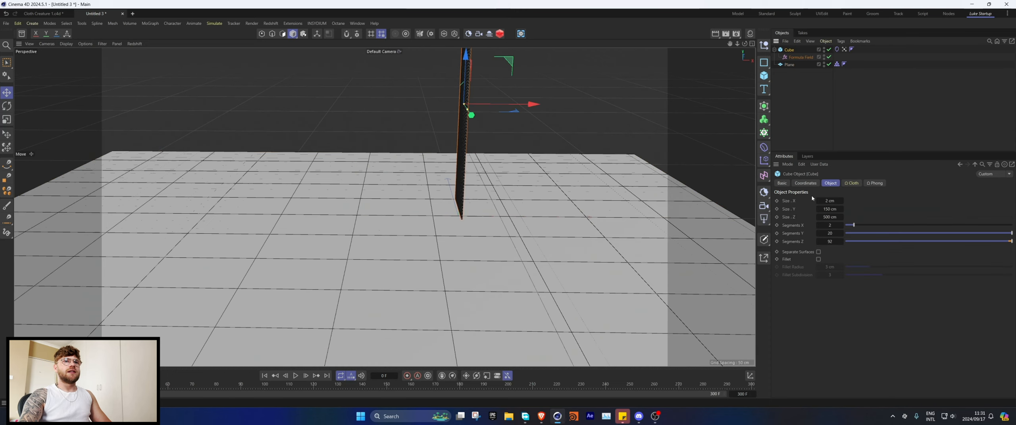
{"action": "left_click", "coordinate": [805, 184]}
{"action": "left_click", "coordinate": [780, 211]}
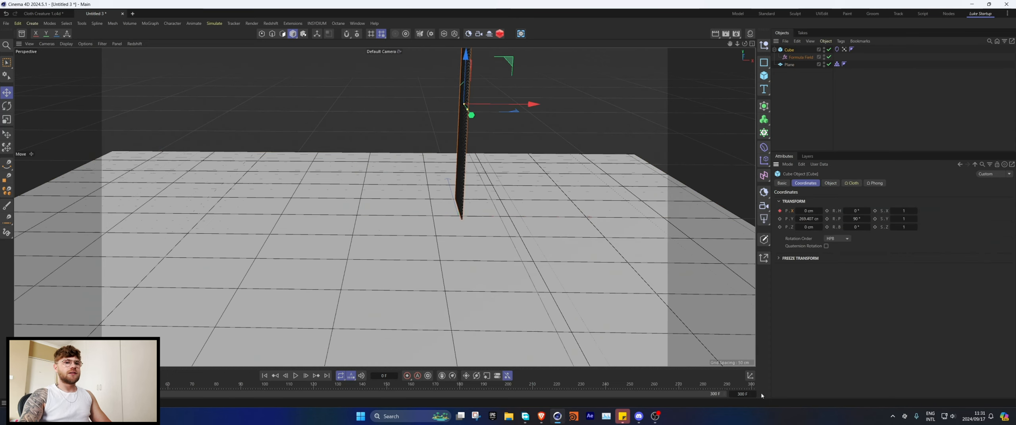
{"action": "left_click", "coordinate": [751, 384]}
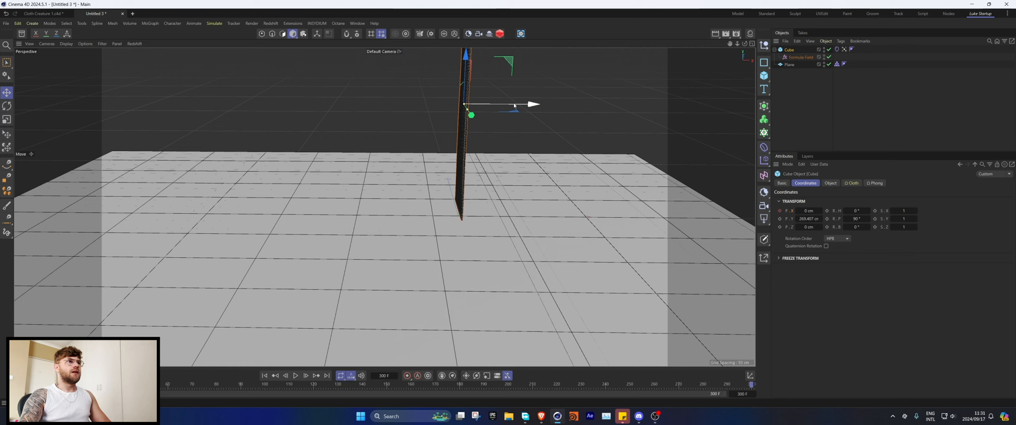
{"action": "left_click_drag", "start_coordinate": [514, 105], "coordinate": [227, 105]}
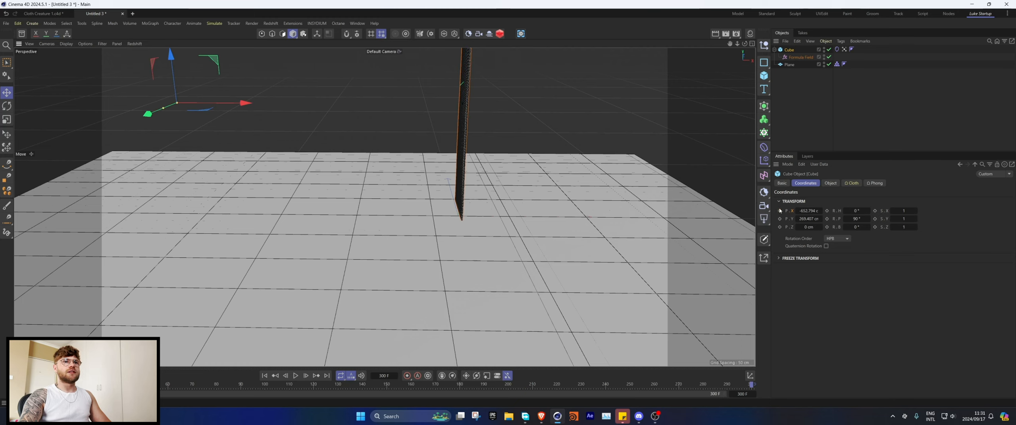
Set the cube's X-position keyframes at frames 300 and 0 to Linear interpolation and play the simulation.
{"action": "left_click", "coordinate": [750, 390]}
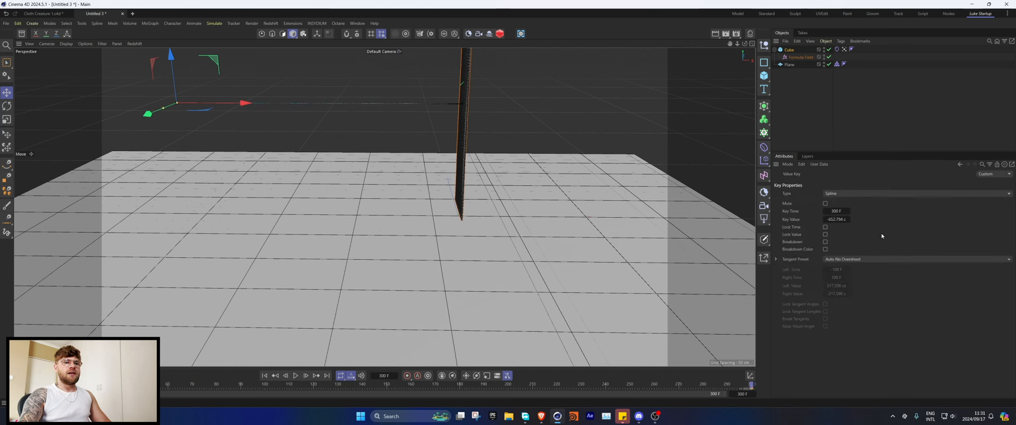
{"action": "left_click", "coordinate": [845, 193]}
{"action": "left_click", "coordinate": [847, 211]}
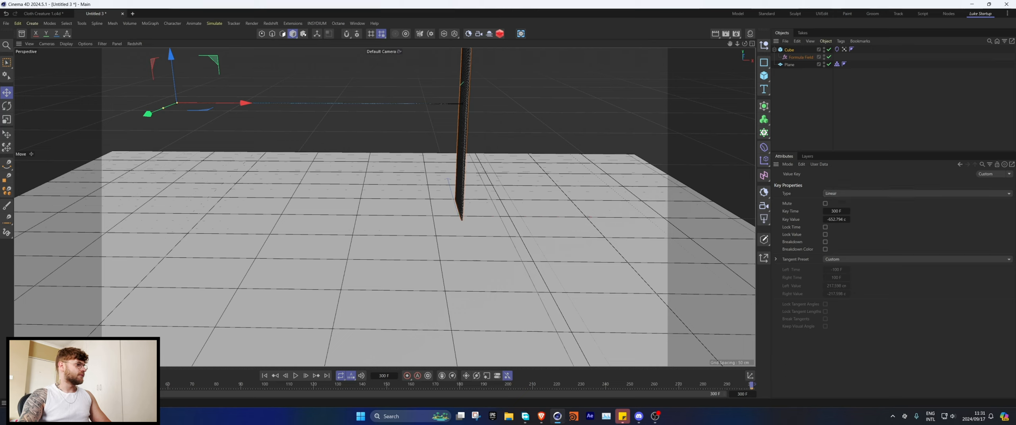
{"action": "left_click", "coordinate": [847, 195]}
{"action": "left_click", "coordinate": [844, 211]}
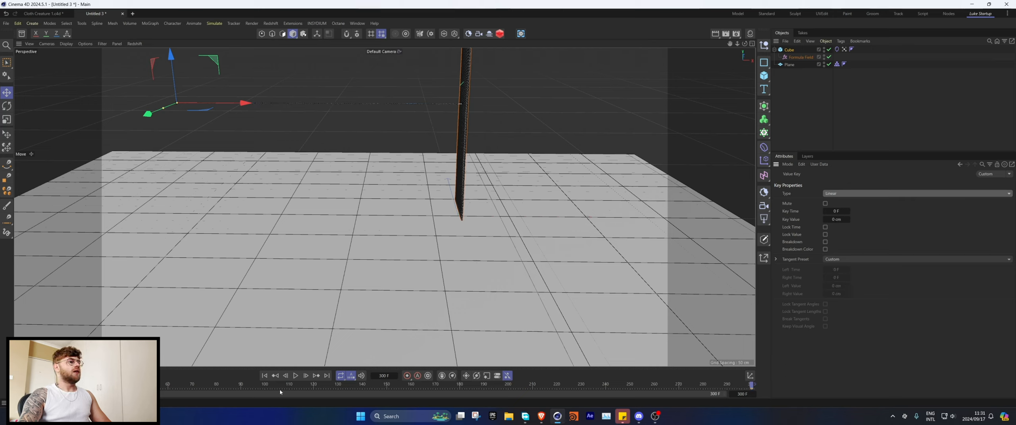
{"action": "left_click", "coordinate": [264, 376]}
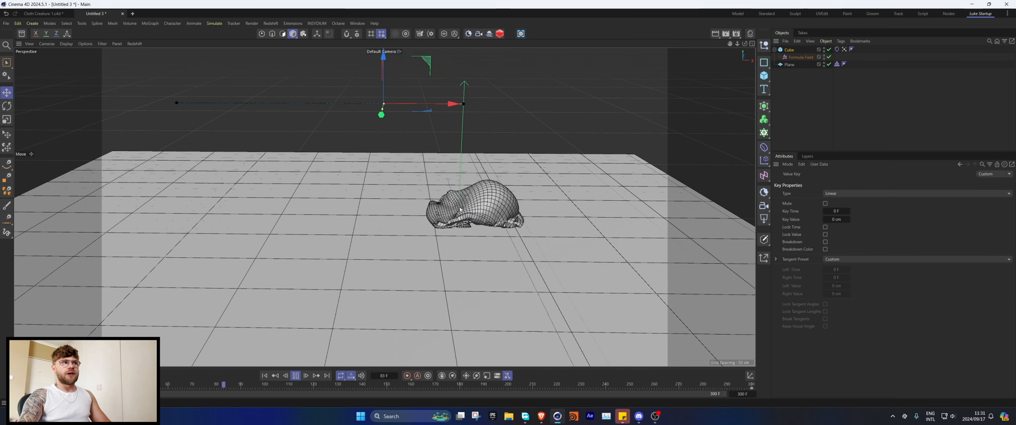
{"action": "key", "text": "space"}
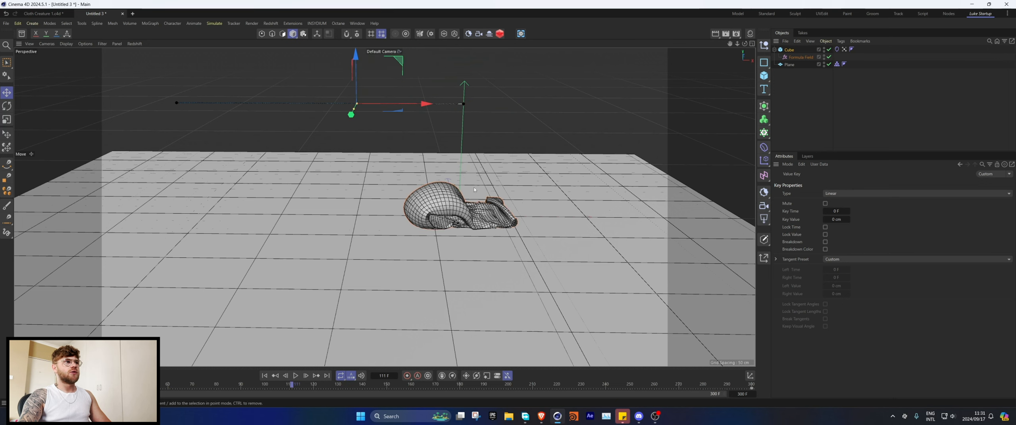
Enable With Force in the Cloth tag's Mix Animation settings and play the simulation to check the cloth's movement.
{"action": "left_click", "coordinate": [836, 50]}
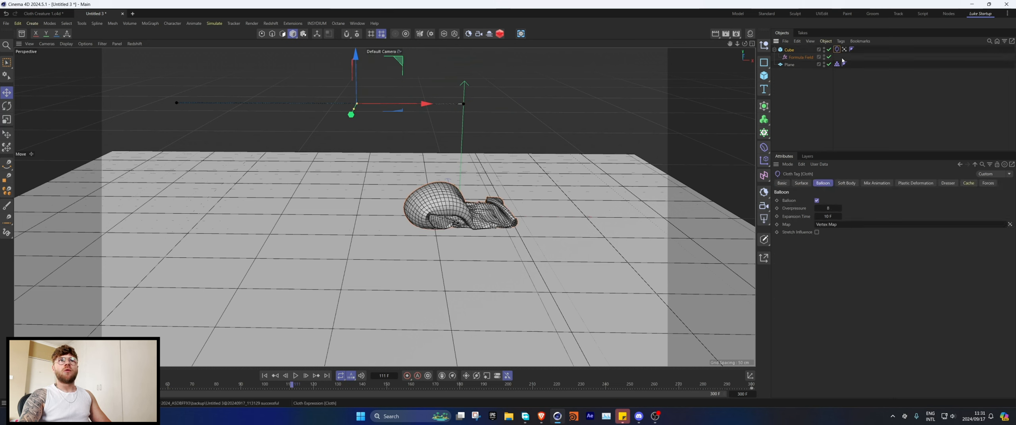
{"action": "left_click", "coordinate": [876, 183]}
{"action": "left_click", "coordinate": [810, 235]}
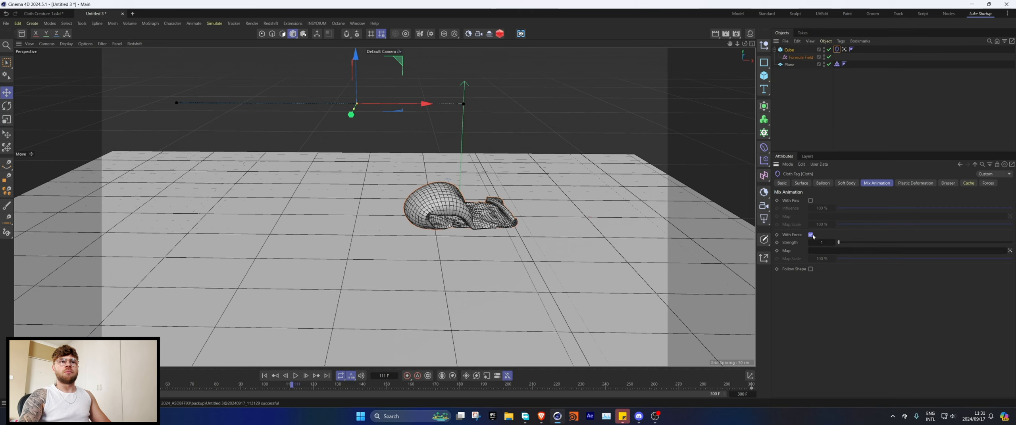
{"action": "left_click", "coordinate": [269, 378]}
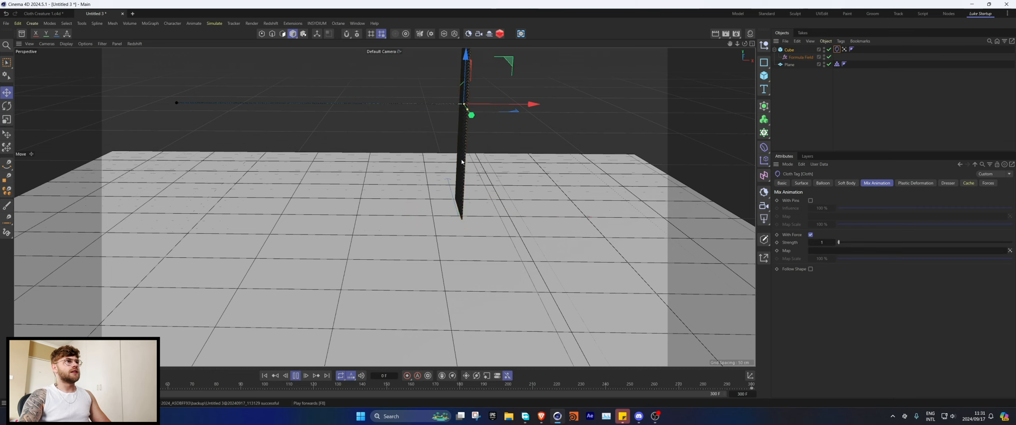
{"action": "left_click_drag", "start_coordinate": [462, 161], "coordinate": [516, 60], "text": "alt"}
{"action": "middle_click_drag", "start_coordinate": [516, 59], "coordinate": [470, 88], "text": "alt"}
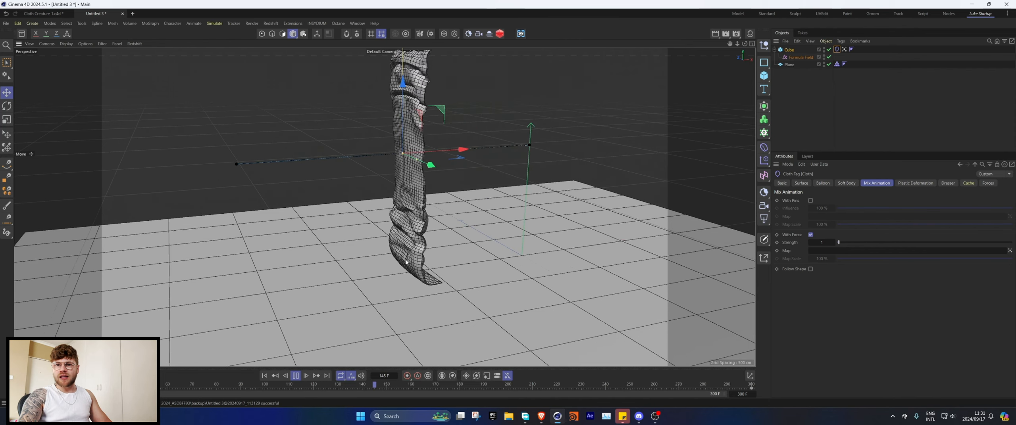
{"action": "left_click", "coordinate": [293, 378]}
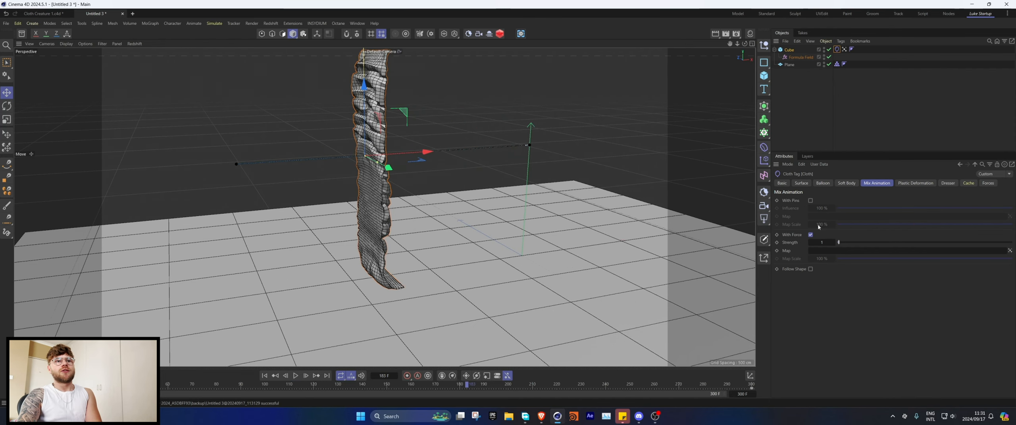
Set the With Force Strength to 0.1 and replay the simulation from frame 0.
{"action": "key", "text": "Return"}
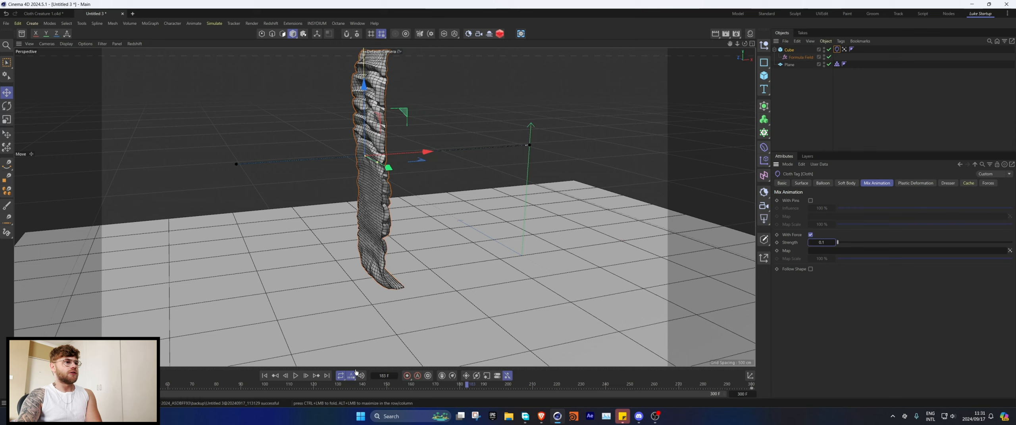
{"action": "left_click", "coordinate": [264, 376]}
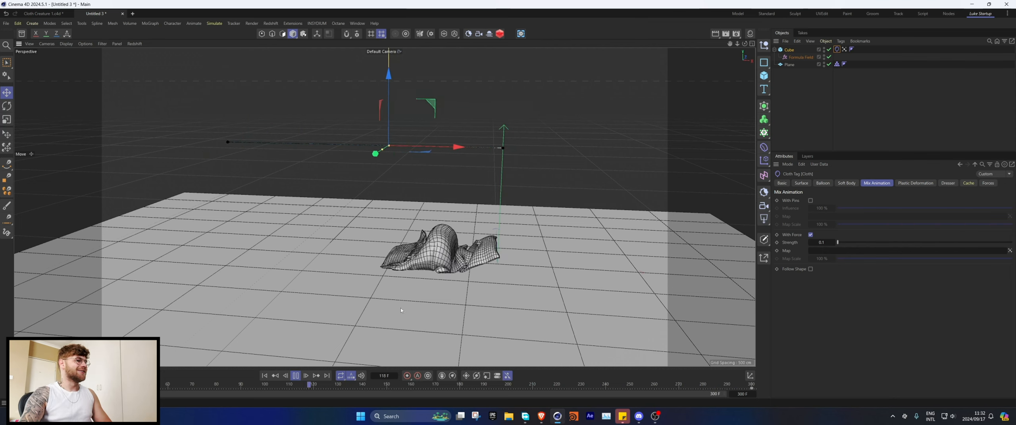
{"action": "left_click", "coordinate": [295, 376]}
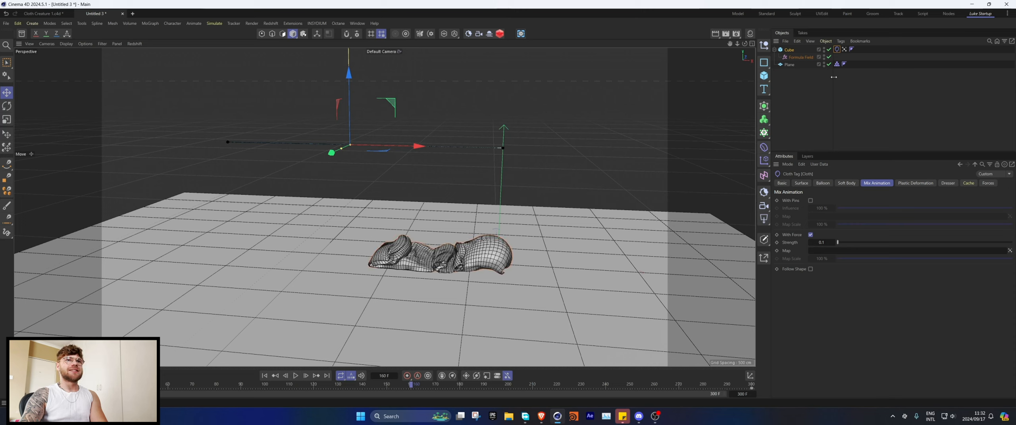
Raise the balloon's Overpressure to 10 and replay the simulation.
{"action": "left_click", "coordinate": [823, 183]}
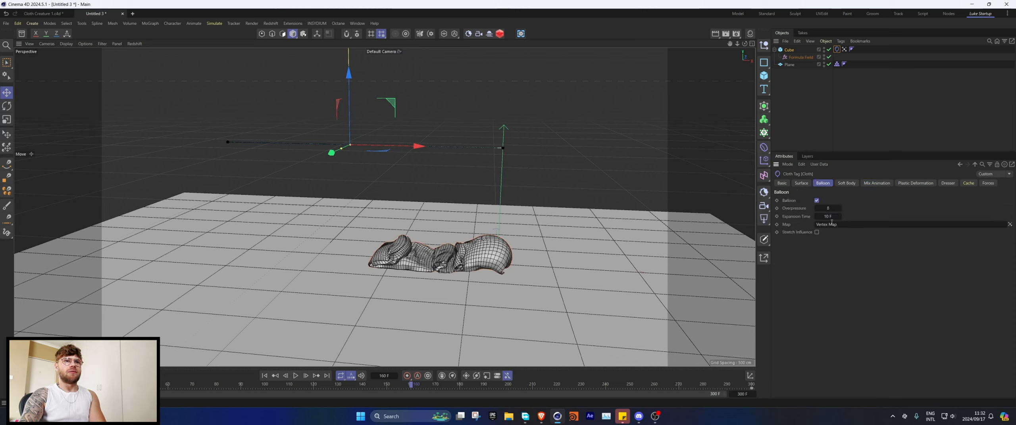
{"action": "left_click", "coordinate": [274, 376]}
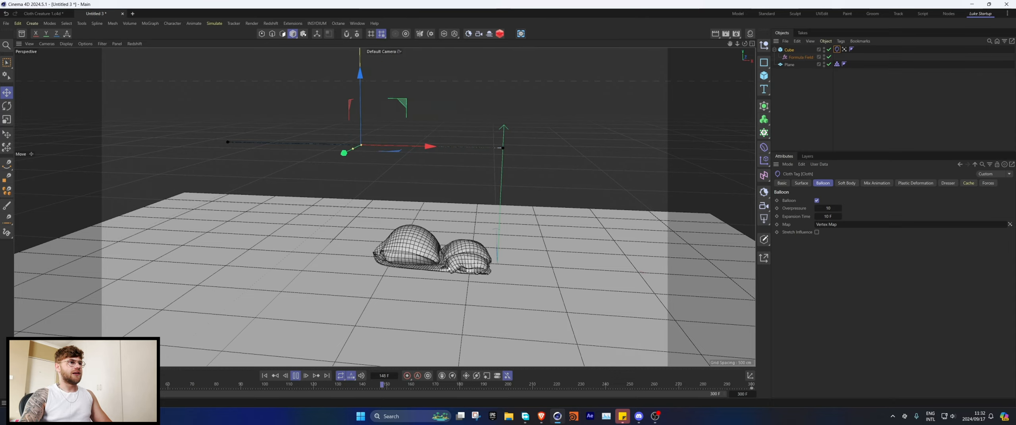
{"action": "left_click", "coordinate": [296, 376]}
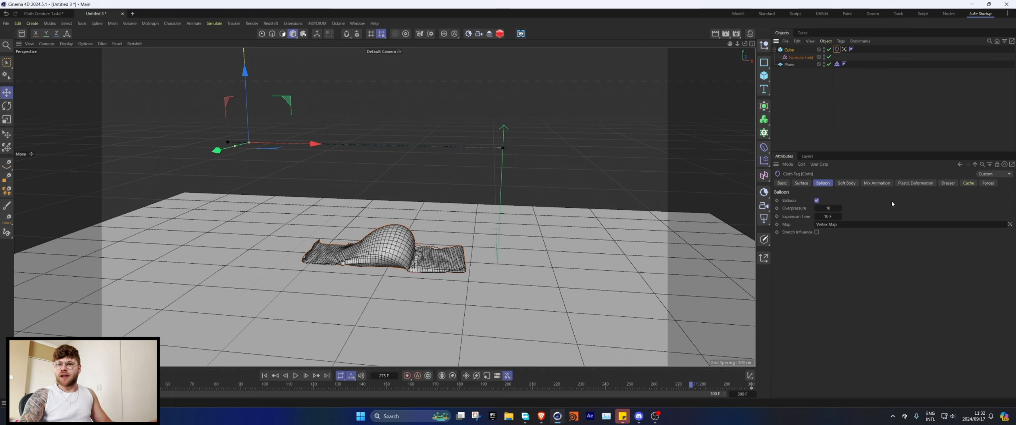
Keyframe the Mix Animation With Force Strength at 0.1 on frame 79 and 0.2 on frame 90, and replay the simulation.
{"action": "left_click", "coordinate": [876, 183]}
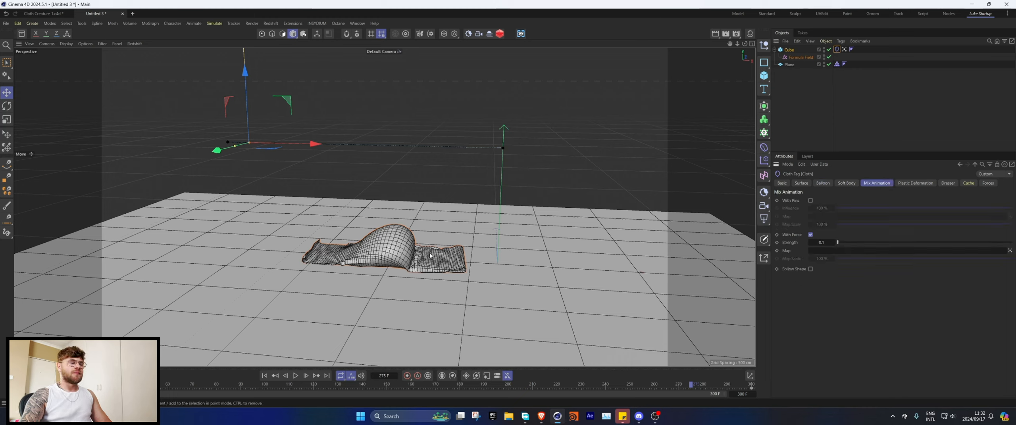
{"action": "left_click", "coordinate": [215, 385]}
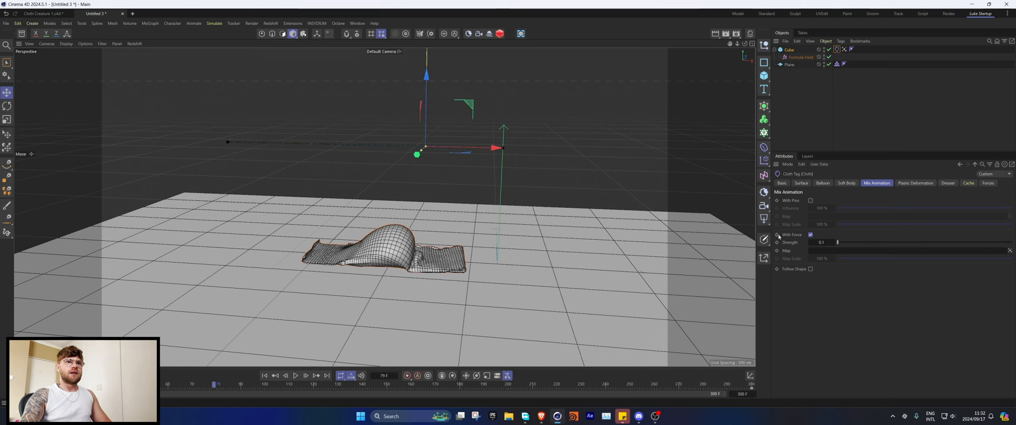
{"action": "left_click", "coordinate": [242, 386]}
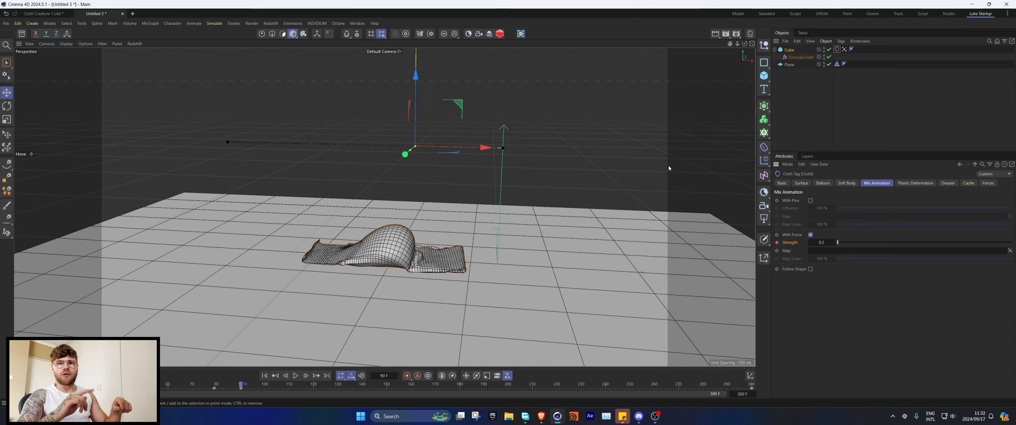
{"action": "left_click", "coordinate": [264, 376]}
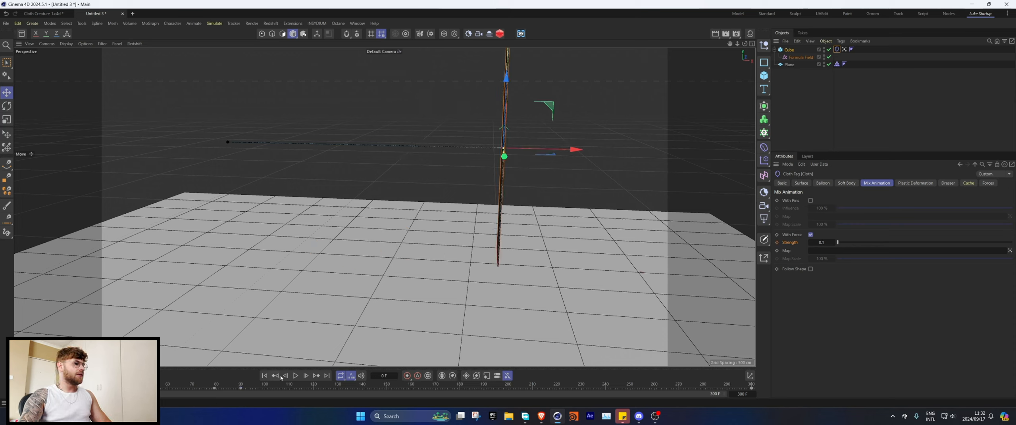
{"action": "left_click", "coordinate": [296, 376]}
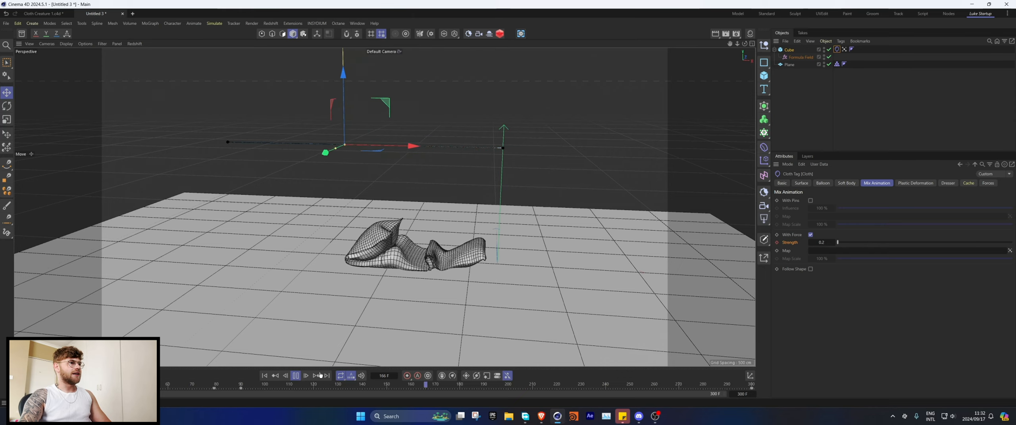
{"action": "left_click", "coordinate": [295, 376]}
Shift both Strength keyframes about 18 frames earlier, placing the second at frame 72, and replay the simulation from frame 0.
{"action": "left_click_drag", "start_coordinate": [255, 389], "coordinate": [203, 390]}
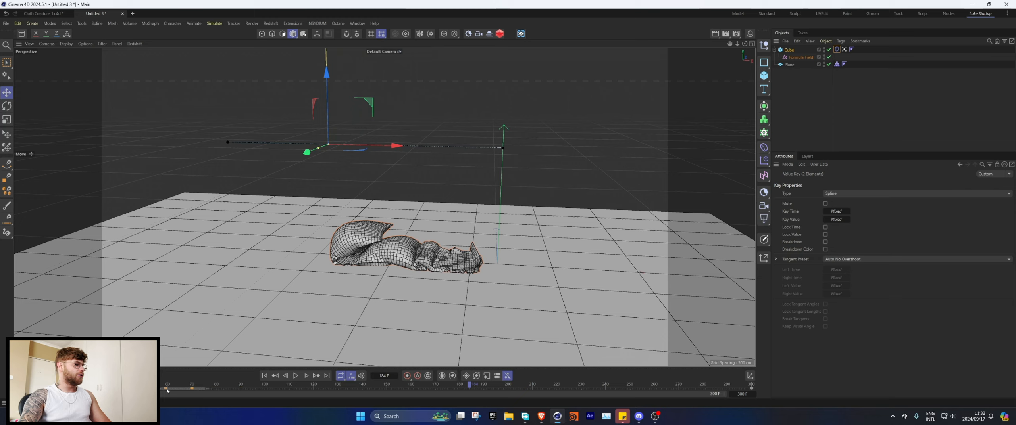
{"action": "left_click", "coordinate": [266, 375]}
{"action": "left_click", "coordinate": [295, 376]}
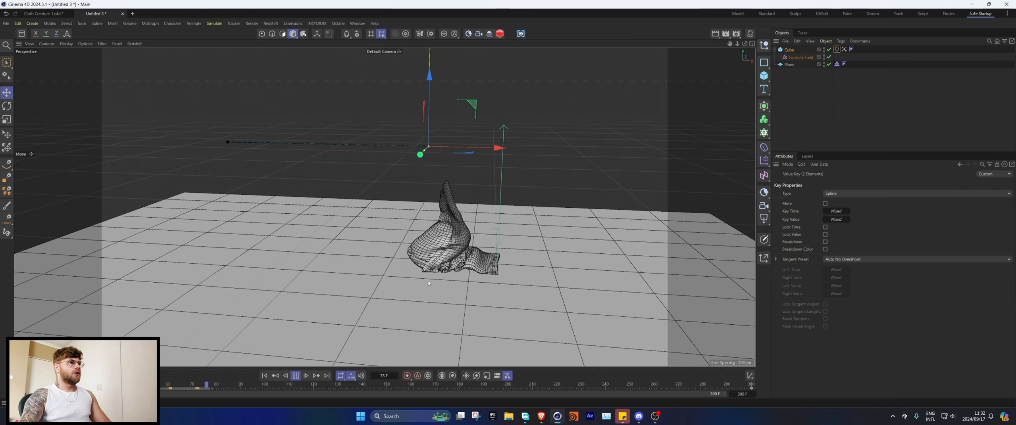
{"action": "left_click_drag", "start_coordinate": [429, 283], "coordinate": [301, 258], "text": "alt"}
{"action": "right_click_drag", "start_coordinate": [304, 262], "coordinate": [338, 243], "text": "alt"}
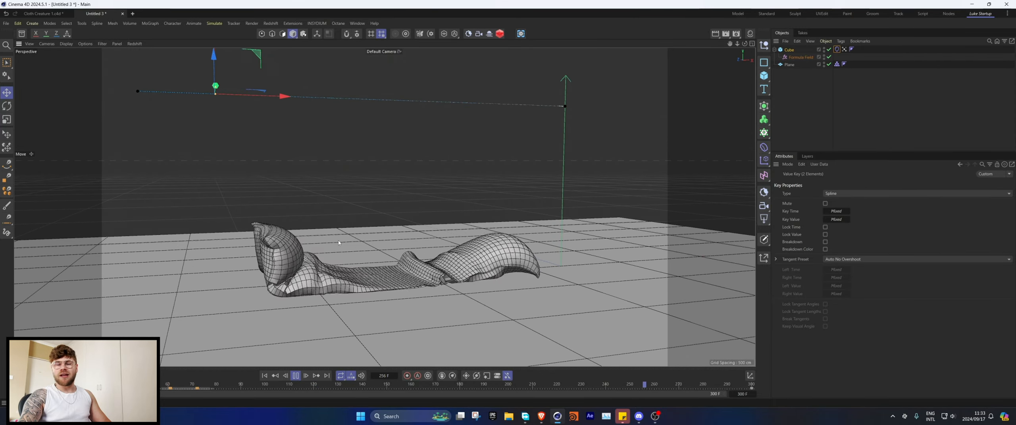
{"action": "key", "text": "F8"}
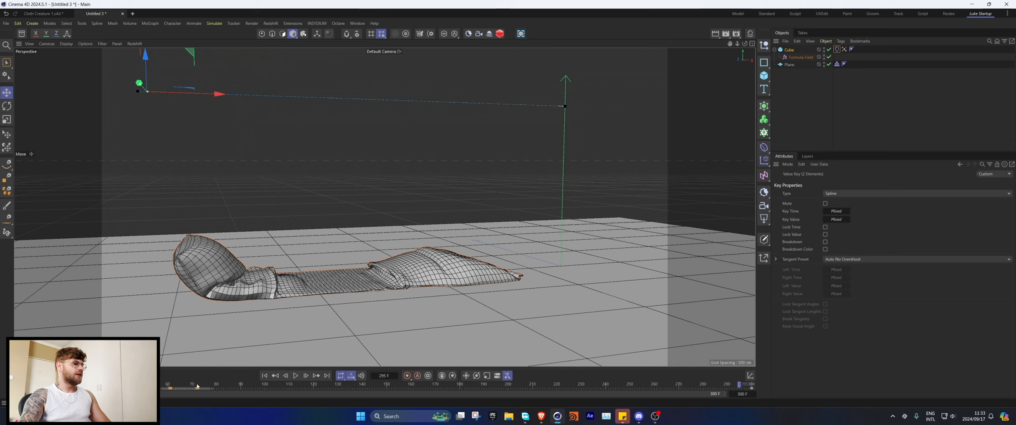
Try a With Force Strength of 0.3 on the cloth's frame 72 keyframe and replay the simulation.
{"action": "left_click", "coordinate": [197, 386]}
{"action": "left_click", "coordinate": [836, 50]}
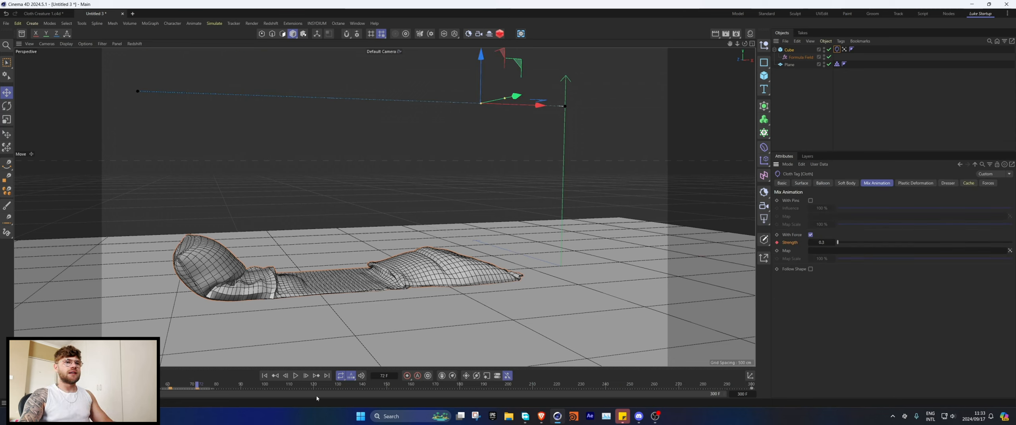
{"action": "left_click", "coordinate": [264, 376]}
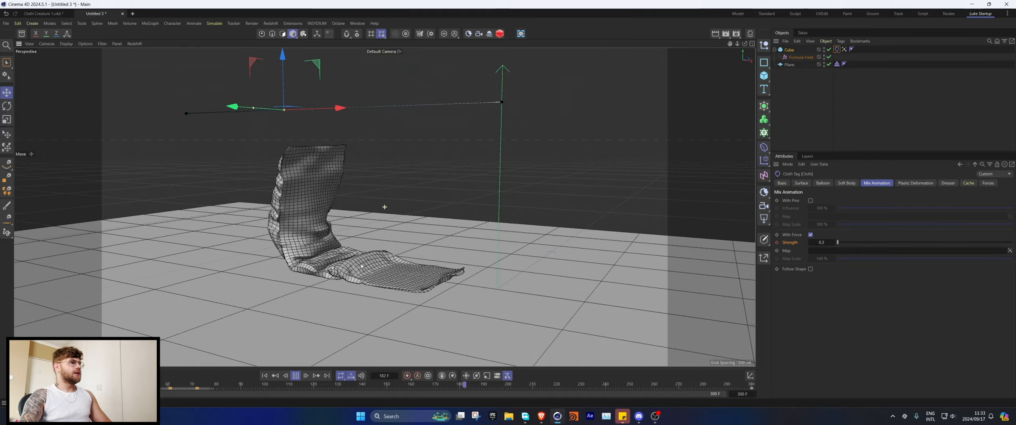
{"action": "left_click_drag", "start_coordinate": [441, 264], "coordinate": [477, 272], "text": "alt"}
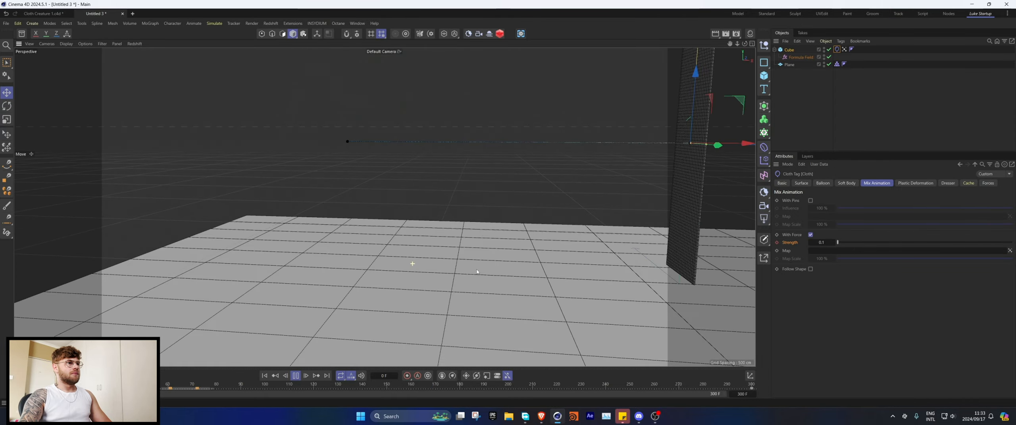
{"action": "left_click", "coordinate": [295, 376]}
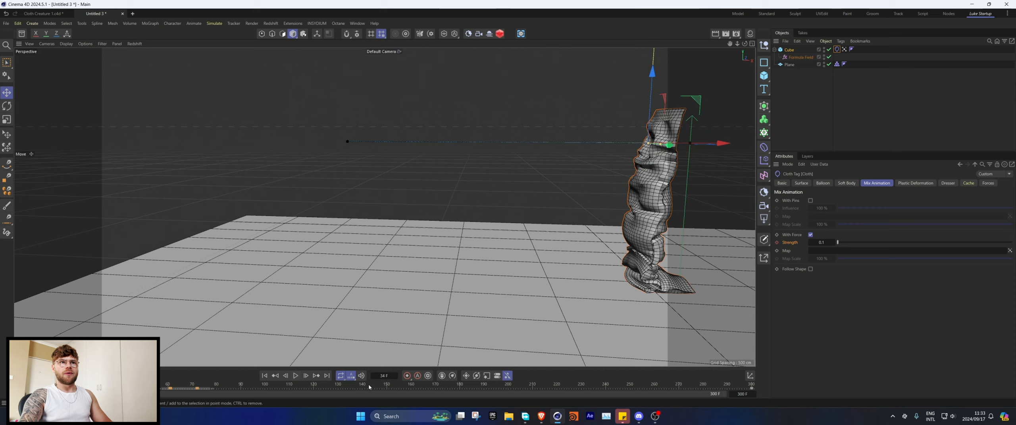
Set the With Force Strength keyframe at frame 72 to 0.2 and replay the simulation from frame 0.
{"action": "left_click", "coordinate": [198, 388]}
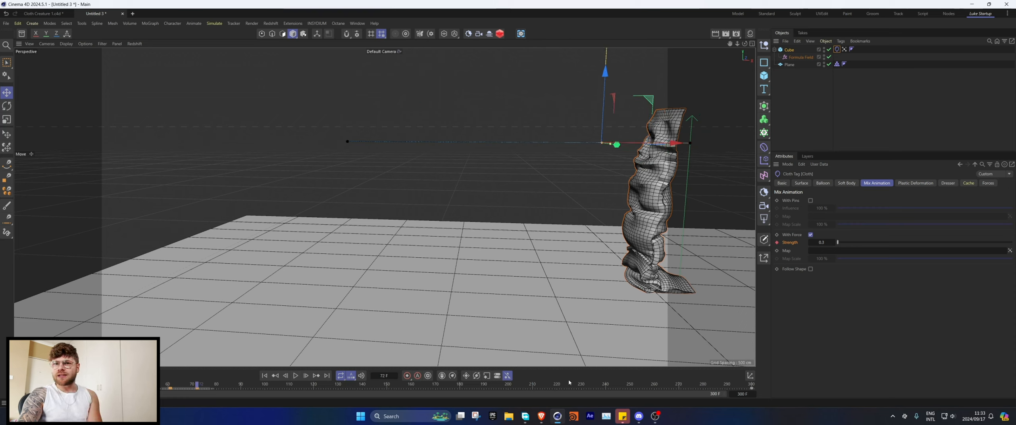
{"action": "left_click", "coordinate": [777, 244]}
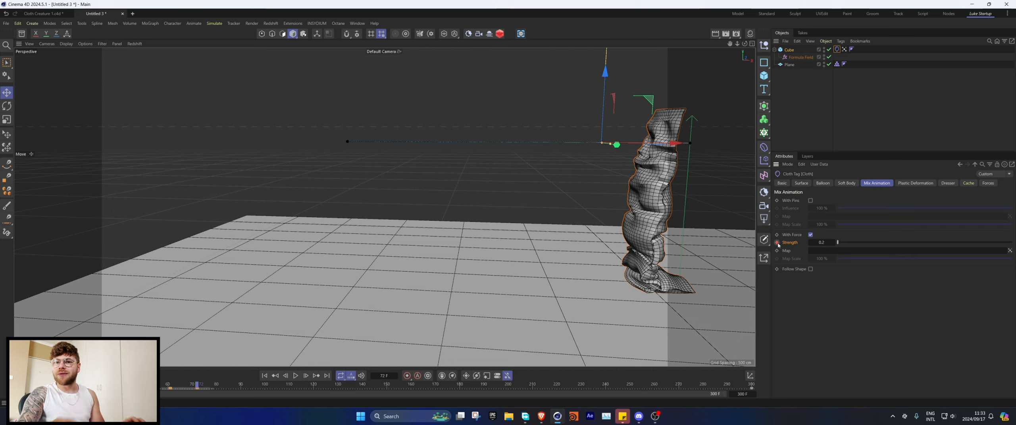
{"action": "left_click", "coordinate": [264, 376]}
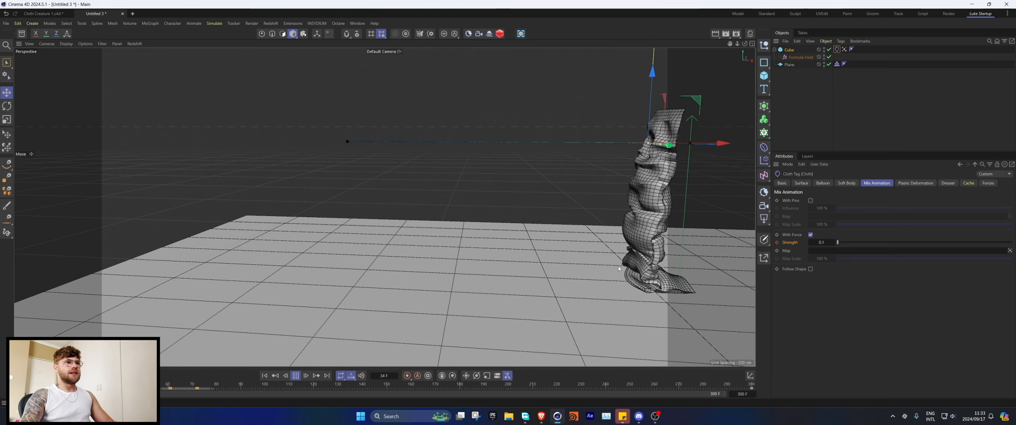
{"action": "middle_click_drag", "start_coordinate": [572, 267], "coordinate": [512, 267], "text": "alt"}
{"action": "left_click", "coordinate": [297, 377]}
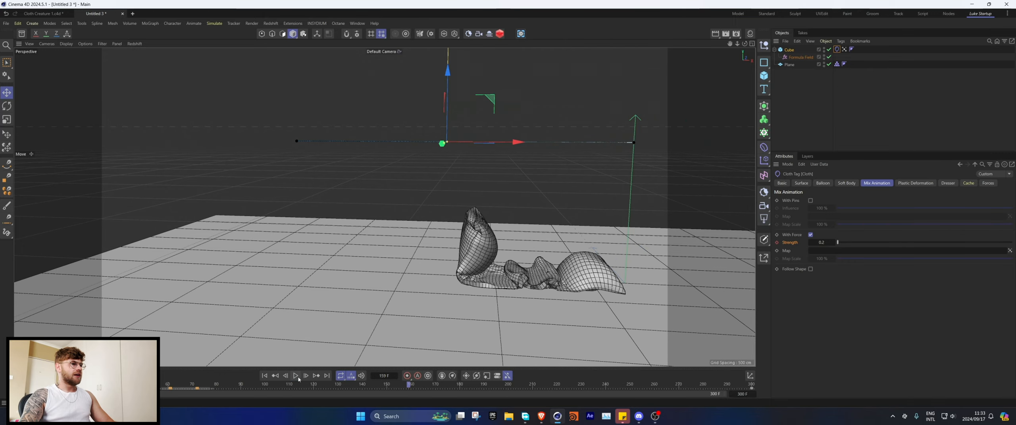
{"action": "left_click_drag", "start_coordinate": [484, 232], "coordinate": [502, 254], "text": "alt"}
{"action": "left_click", "coordinate": [297, 377]}
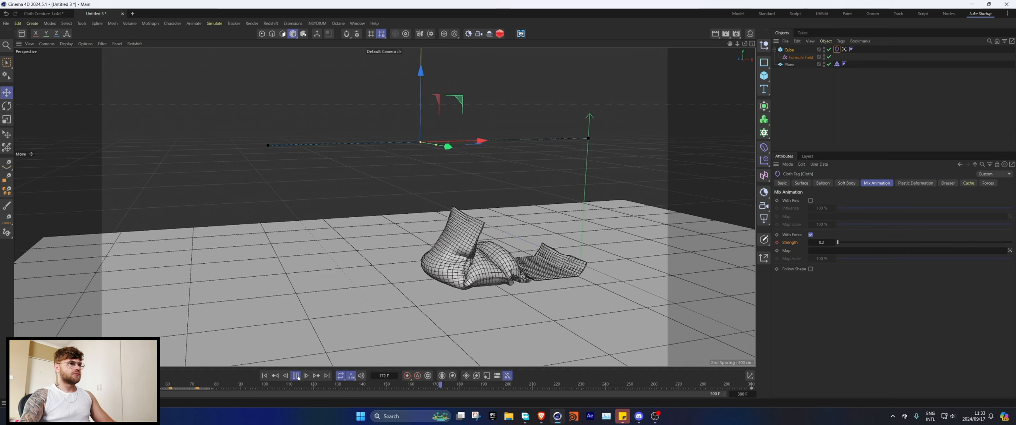
{"action": "left_click", "coordinate": [297, 377]}
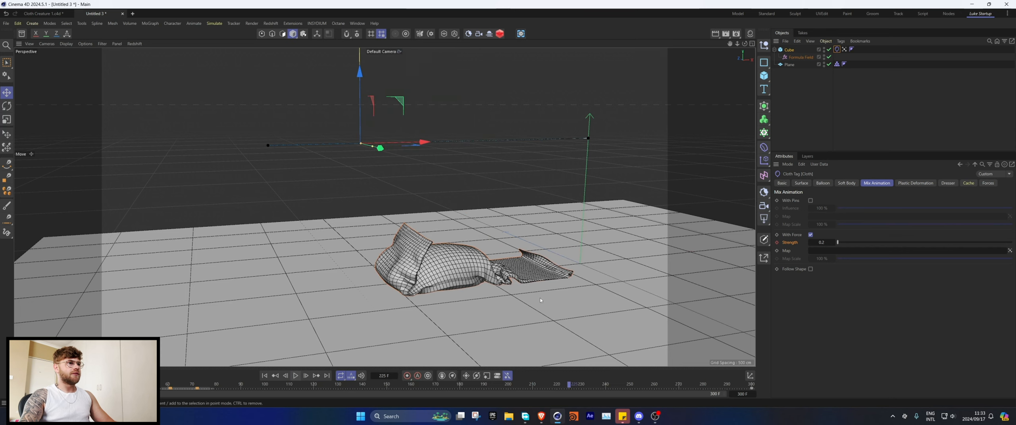
Raise the Cloth tag's balloon Overpressure to 15 and replay the simulation from frame 0.
{"action": "left_click", "coordinate": [829, 183]}
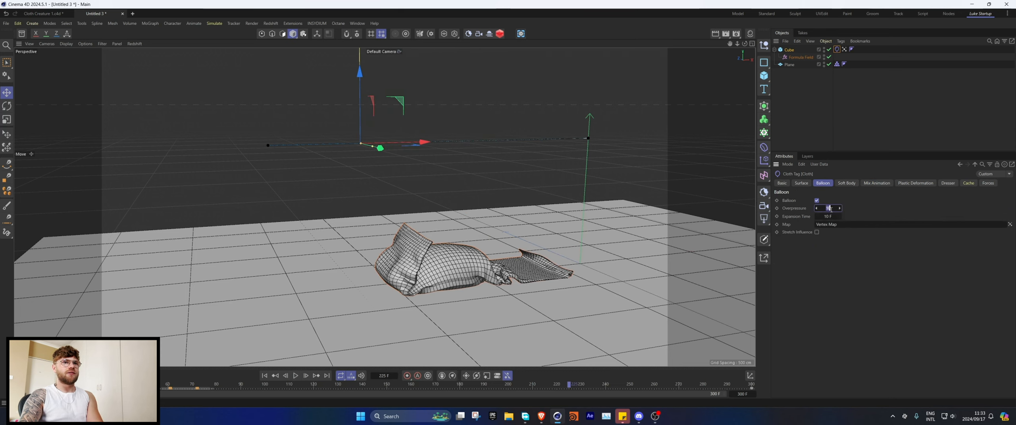
{"action": "left_click", "coordinate": [264, 376]}
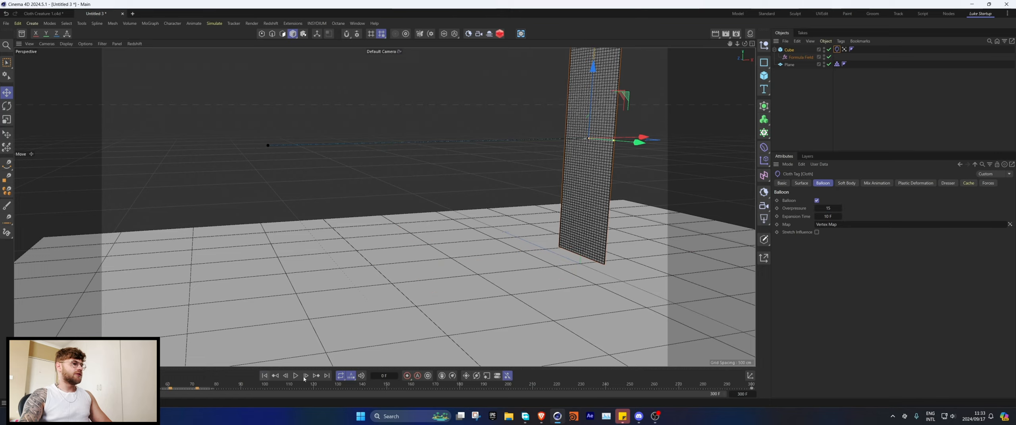
{"action": "left_click", "coordinate": [296, 376]}
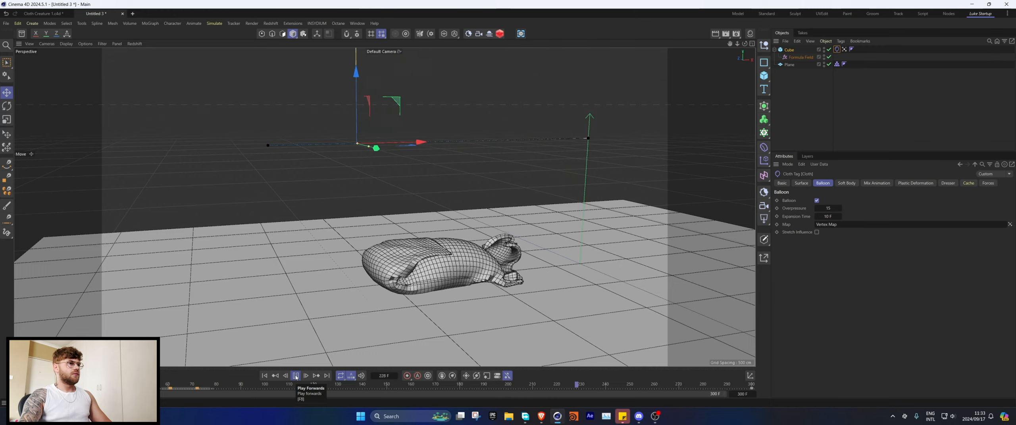
{"action": "left_click", "coordinate": [295, 376]}
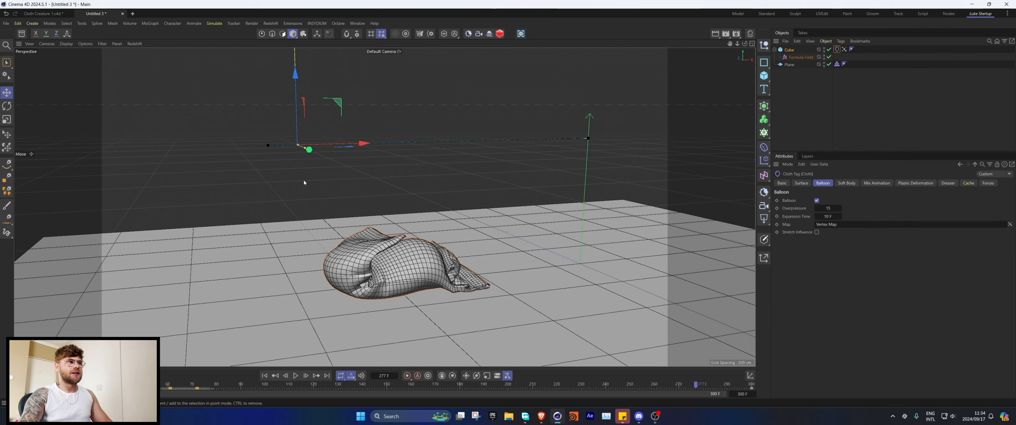
Return to frame 0 and increase the cube's Segments Y to 51 and Segments Z to 158.
{"action": "left_click_drag", "start_coordinate": [411, 265], "coordinate": [380, 279], "text": "alt"}
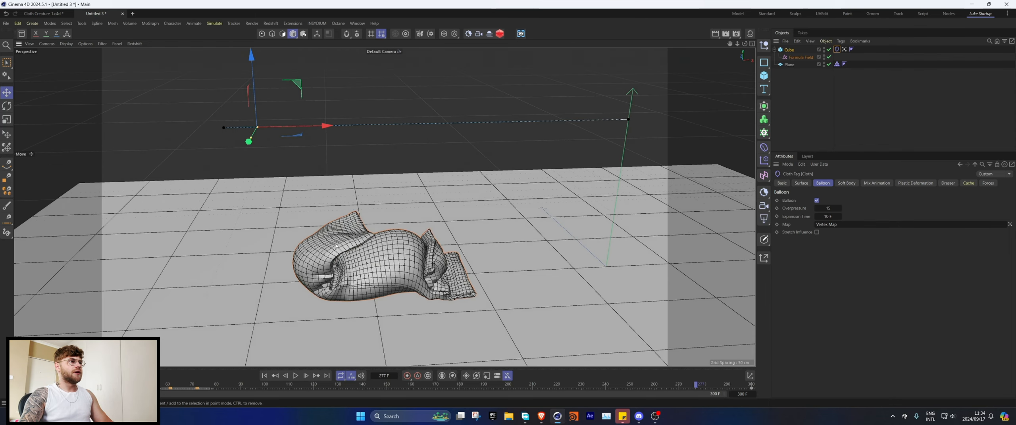
{"action": "left_click", "coordinate": [799, 67]}
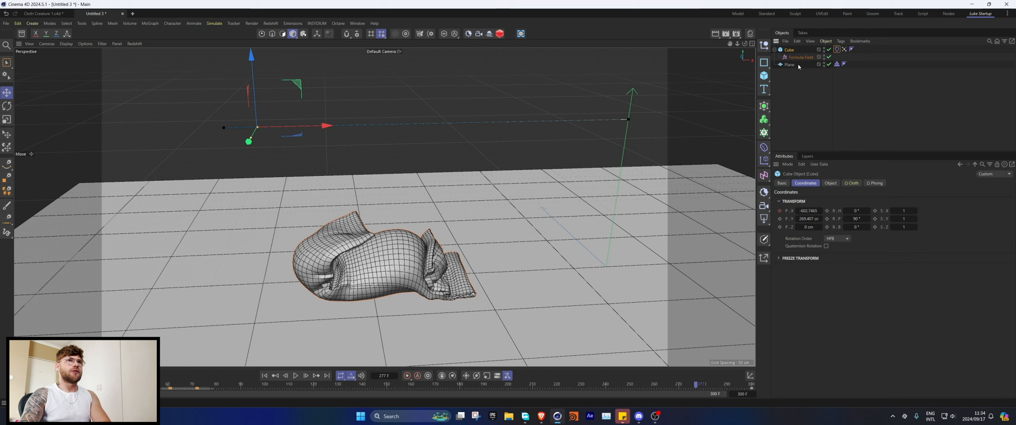
{"action": "left_click", "coordinate": [830, 183]}
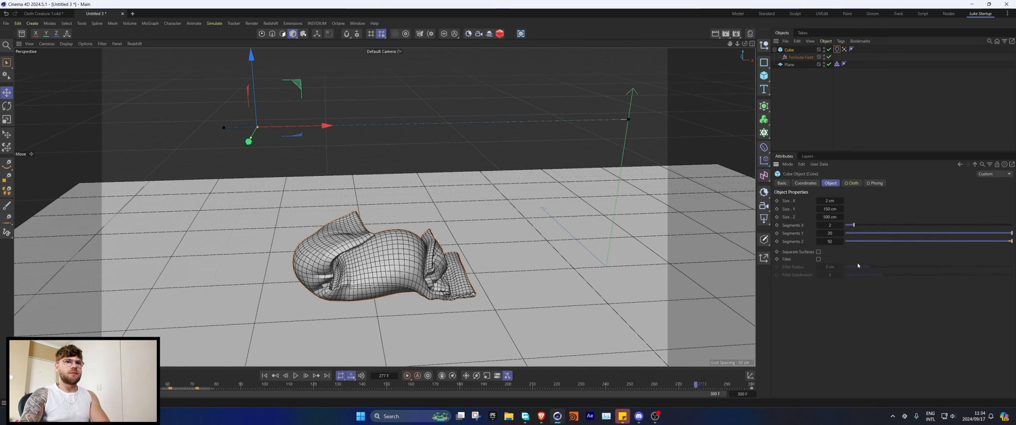
{"action": "left_click", "coordinate": [275, 376]}
{"action": "mouse_move", "coordinate": [516, 222]}
{"action": "left_mouse_down", "text": "alt"}
{"action": "mouse_move", "coordinate": [611, 204]}
{"action": "mouse_move", "coordinate": [532, 219]}
{"action": "left_mouse_up", "text": "alt"}
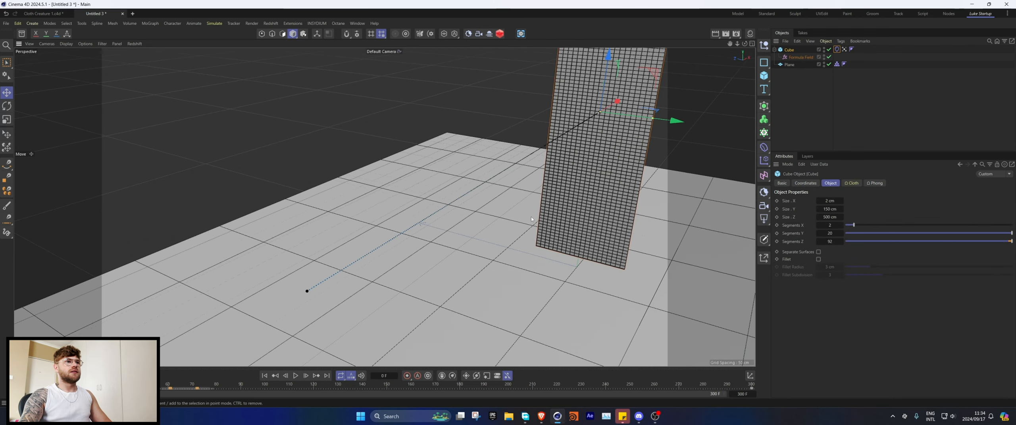
{"action": "left_click_drag", "start_coordinate": [837, 232], "coordinate": [835, 233]}
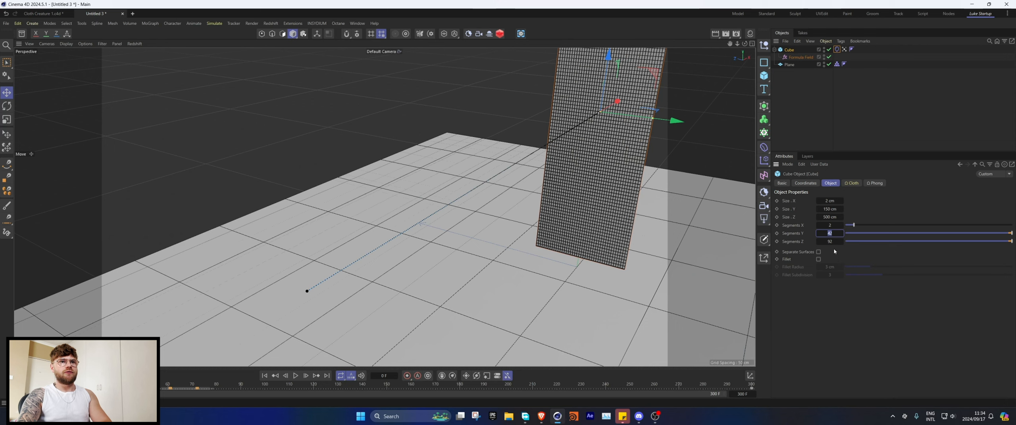
{"action": "type", "text": "40"}
{"action": "key", "text": "Return"}
{"action": "left_click_drag", "start_coordinate": [706, 238], "coordinate": [740, 213], "text": "alt"}
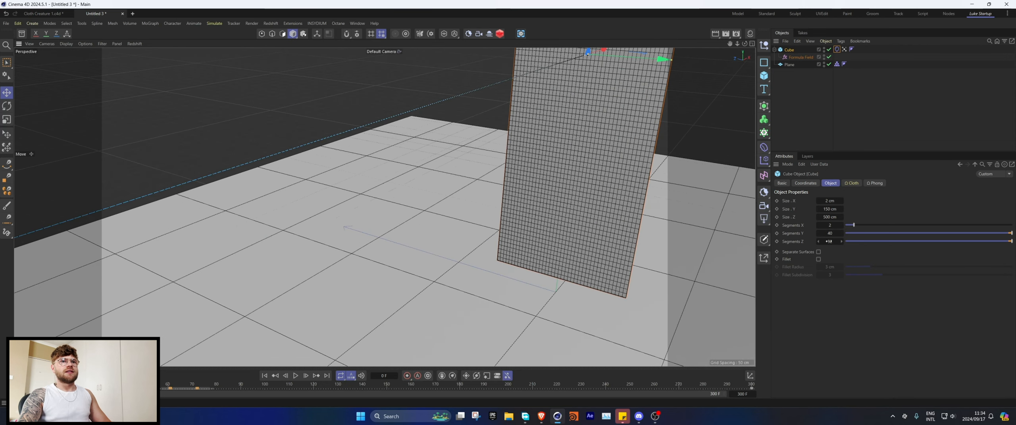
{"action": "mouse_move", "coordinate": [829, 241]}
{"action": "left_mouse_down"}
{"action": "mouse_move", "coordinate": [853, 241]}
{"action": "mouse_move", "coordinate": [838, 234]}
{"action": "left_mouse_up"}
{"action": "scroll", "coordinate": [599, 173], "scroll_direction": "down", "scroll_amount": 6}
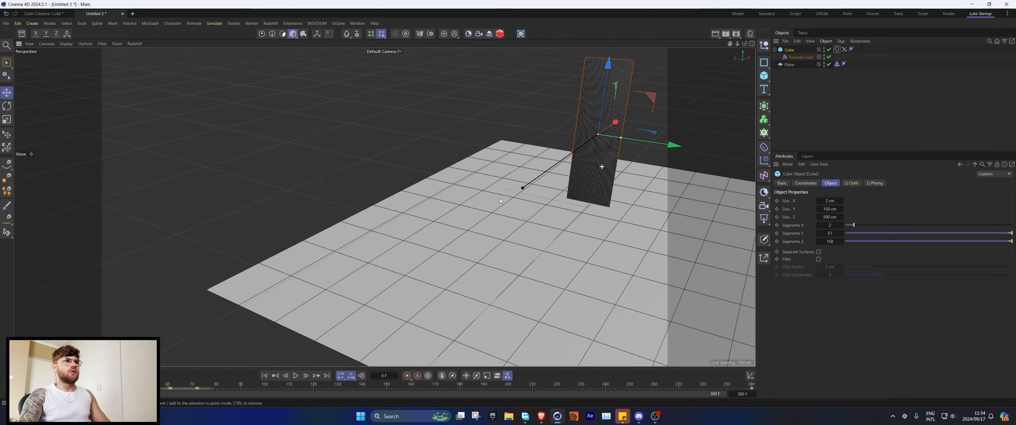
Play the simulation with the denser cube mesh and examine the inflated cloth's shape.
{"action": "left_click_drag", "start_coordinate": [600, 173], "coordinate": [467, 206], "text": "alt"}
{"action": "scroll", "coordinate": [542, 204], "scroll_direction": "up", "scroll_amount": 3}
{"action": "left_click_drag", "start_coordinate": [546, 204], "coordinate": [575, 208], "text": "alt"}
{"action": "scroll", "coordinate": [575, 208], "scroll_direction": "up", "scroll_amount": 3}
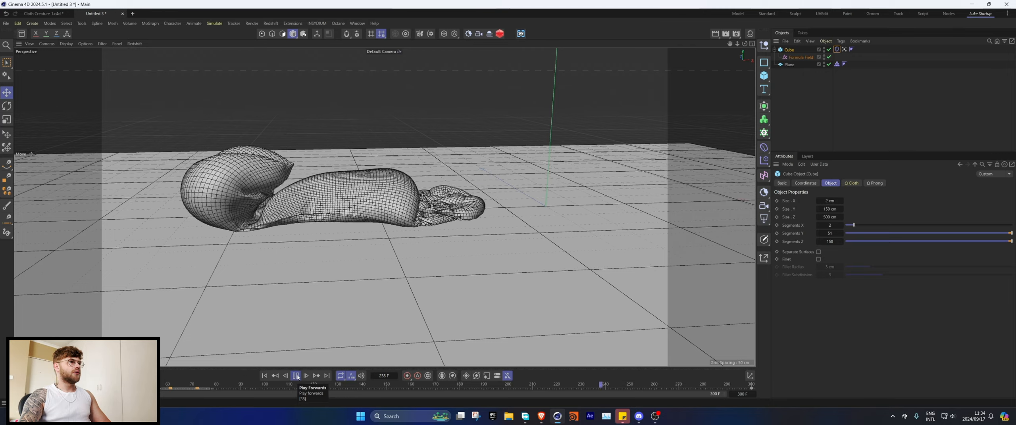
{"action": "left_click", "coordinate": [296, 376]}
{"action": "scroll", "coordinate": [512, 230], "scroll_direction": "down", "scroll_amount": 4}
{"action": "left_click_drag", "start_coordinate": [530, 215], "coordinate": [499, 242], "text": "alt"}
{"action": "scroll", "coordinate": [499, 241], "scroll_direction": "up", "scroll_amount": 2}
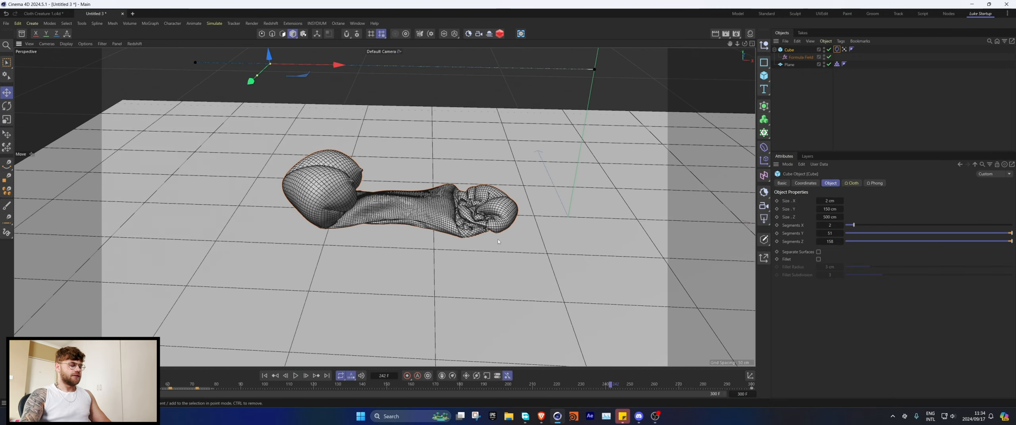
Switch the viewport display to Gouraud Shading without lines and return the animation to frame 0.
{"action": "key", "text": "n"}
{"action": "key", "text": "a"}
{"action": "left_click_drag", "start_coordinate": [433, 195], "coordinate": [388, 303], "text": "alt"}
{"action": "left_click", "coordinate": [265, 376]}
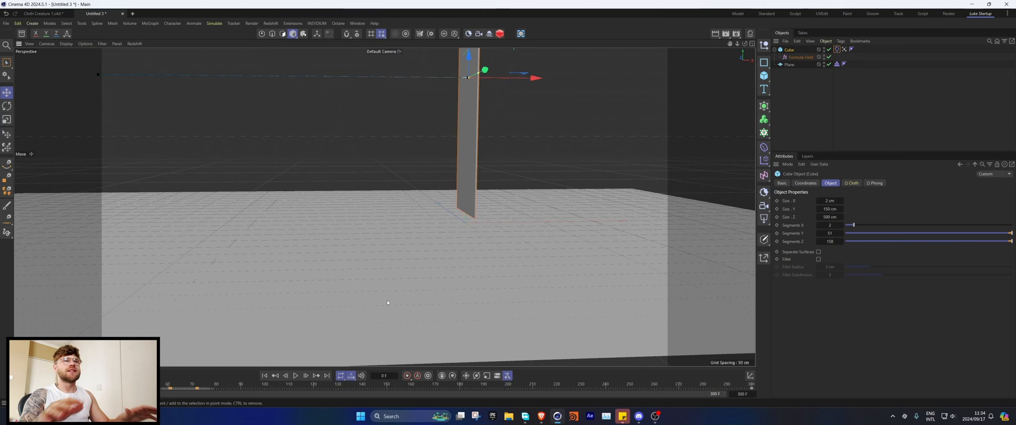
Add a Basic Emitter particle object to the scene.
{"action": "left_click", "coordinate": [214, 24]}
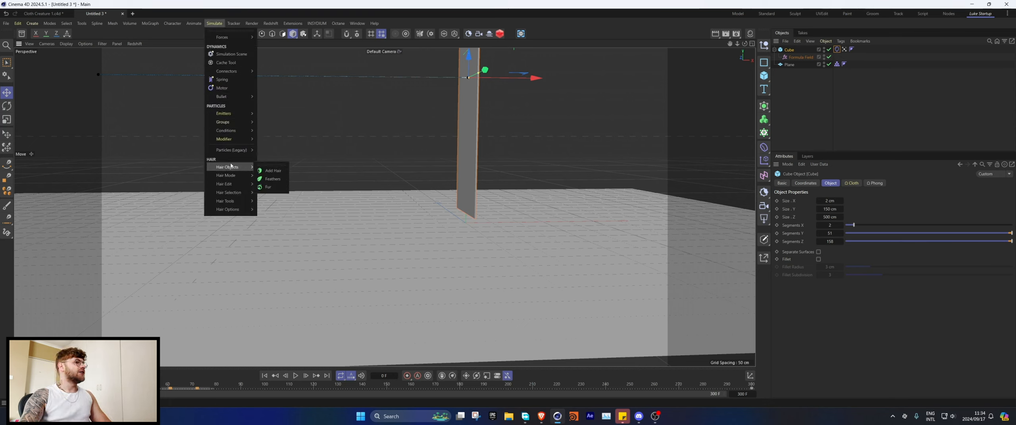
{"action": "mouse_move", "coordinate": [235, 113]}
{"action": "left_click", "coordinate": [276, 117]}
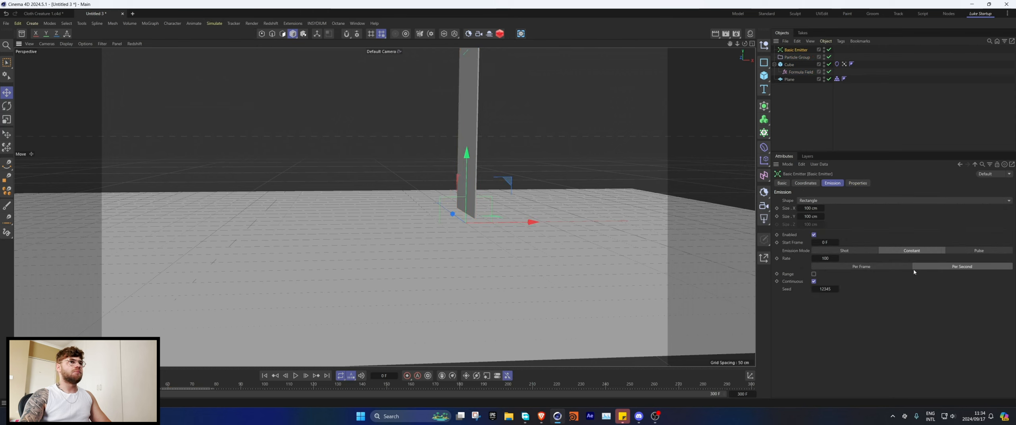
Set the Basic Emitter's shape to Cube, raise it slightly above the plane, and set its Size Y to 2 cm.
{"action": "left_click", "coordinate": [845, 200]}
{"action": "left_click", "coordinate": [833, 217]}
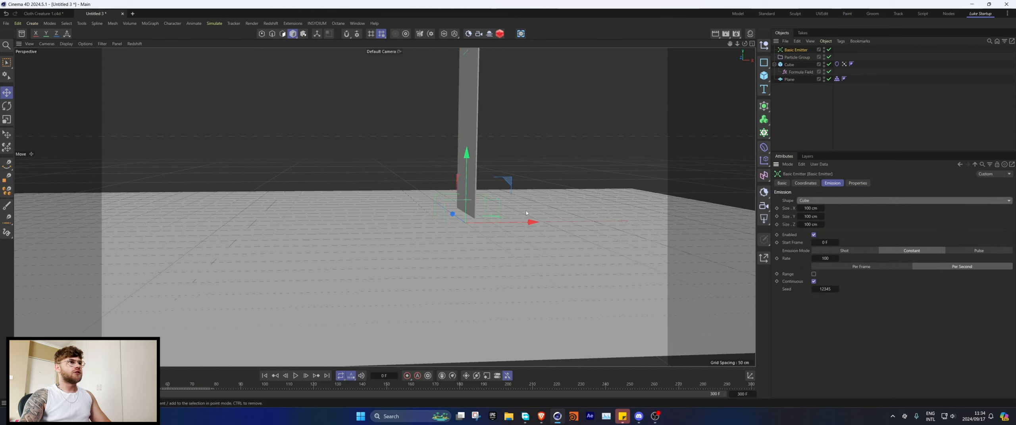
{"action": "left_click_drag", "start_coordinate": [465, 207], "coordinate": [466, 195]}
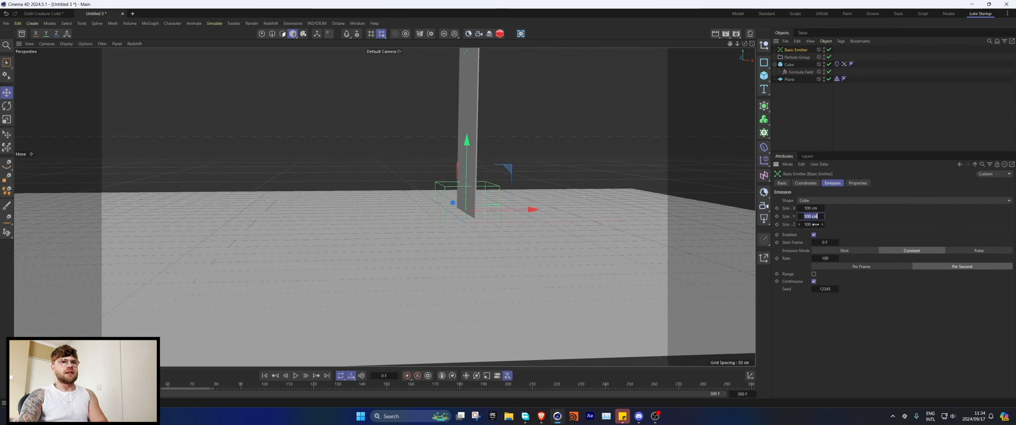
{"action": "type", "text": "2"}
{"action": "key", "text": "Return"}
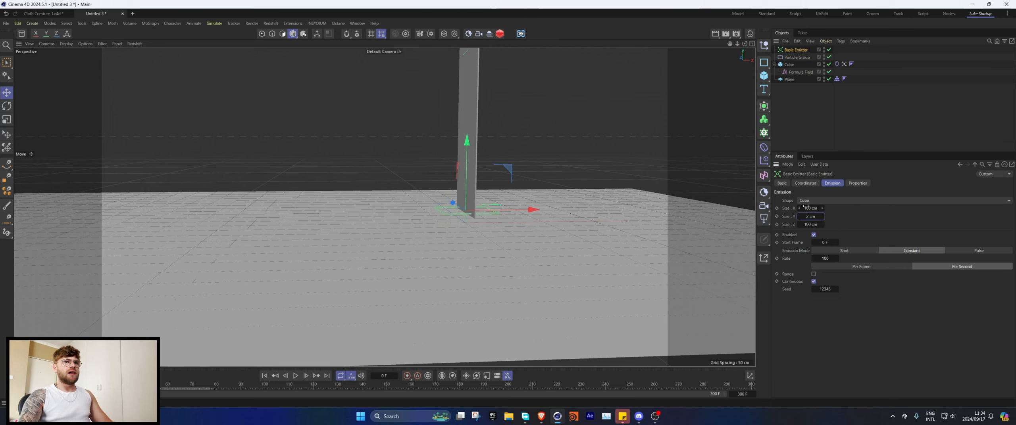
Widen the emitter to about 1418 cm in X and 806 cm in Z, shifting it along X to cover the plane.
{"action": "left_click_drag", "start_coordinate": [803, 207], "coordinate": [837, 207]}
{"action": "left_click_drag", "start_coordinate": [538, 210], "coordinate": [375, 212]}
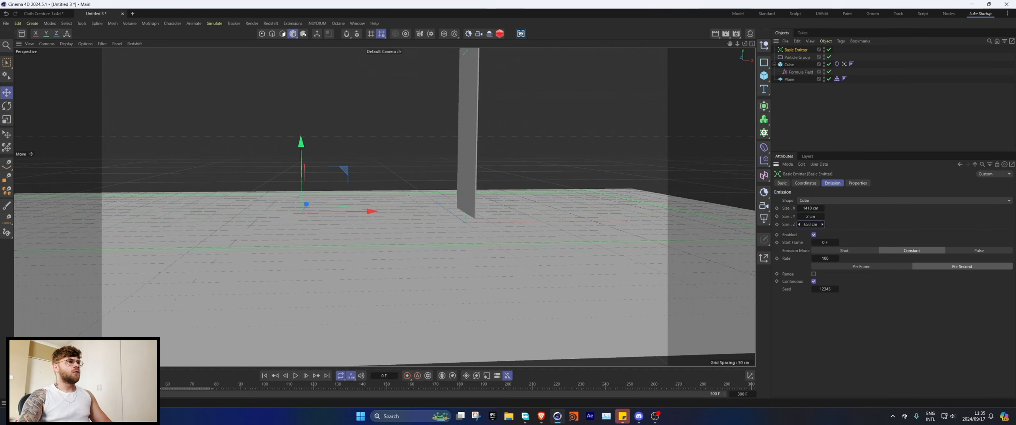
{"action": "left_click_drag", "start_coordinate": [810, 225], "coordinate": [822, 225]}
{"action": "left_click_drag", "start_coordinate": [517, 203], "coordinate": [510, 199], "text": "alt"}
In the Front view, lower the flat emitter along Y until it sits just above the plane.
{"action": "middle_click", "coordinate": [353, 168]}
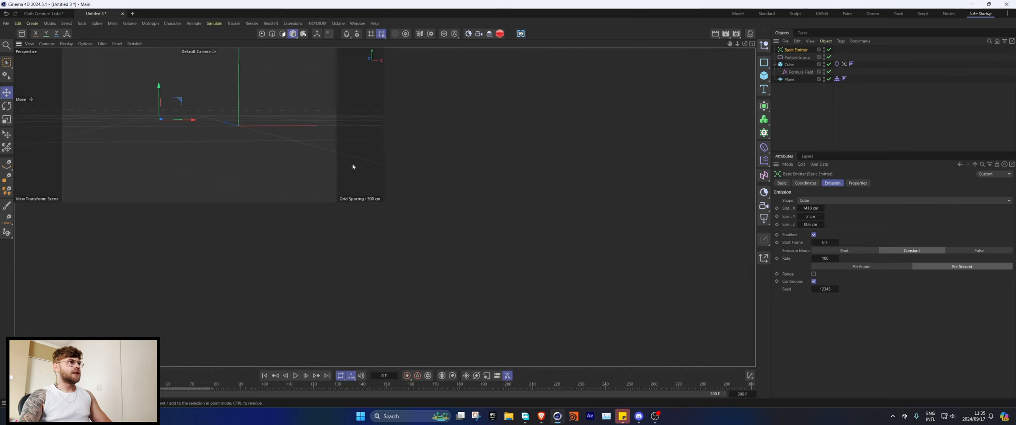
{"action": "middle_click", "coordinate": [648, 302]}
{"action": "scroll", "coordinate": [262, 183], "scroll_direction": "up", "scroll_amount": 2}
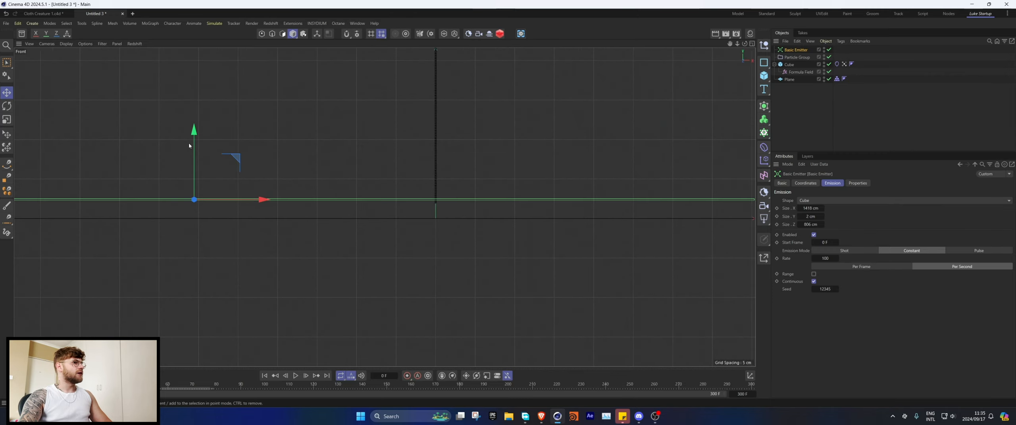
{"action": "middle_click_drag", "start_coordinate": [188, 145], "coordinate": [190, 162], "text": "alt"}
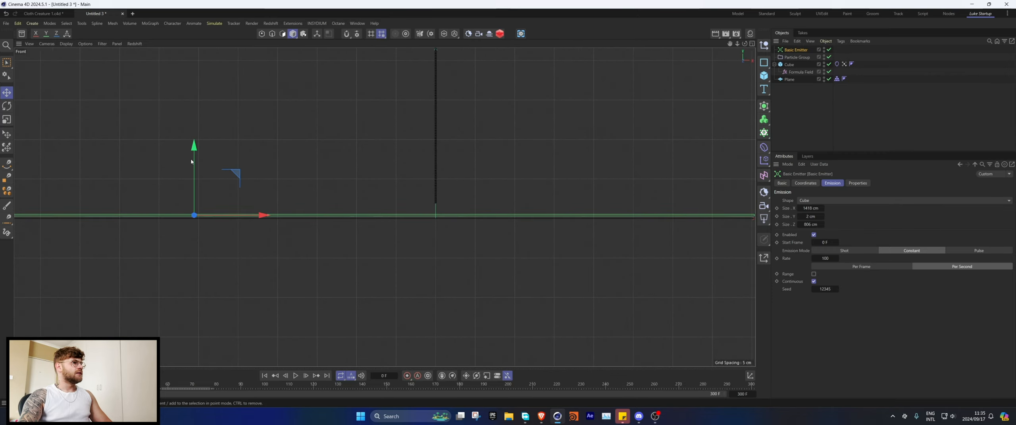
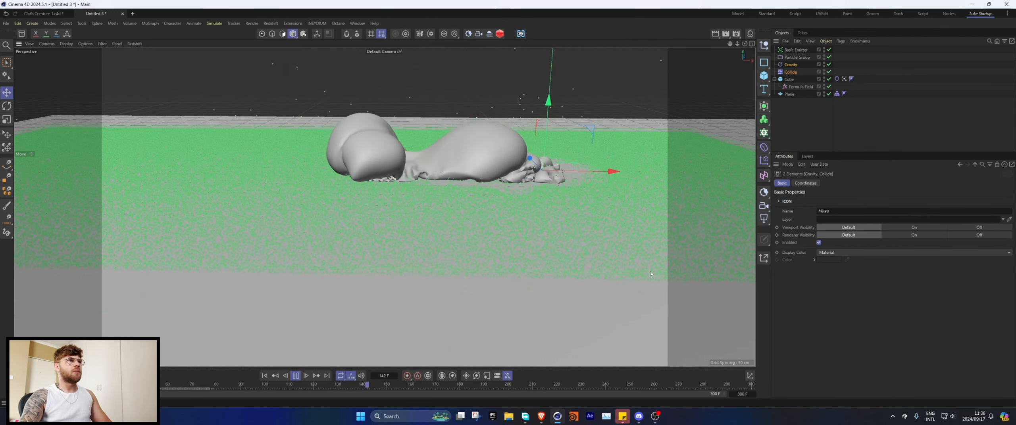
Stop the simulation, set the Collide modifier's Bounce to 0%, and return to frame 0.
{"action": "left_click", "coordinate": [296, 376]}
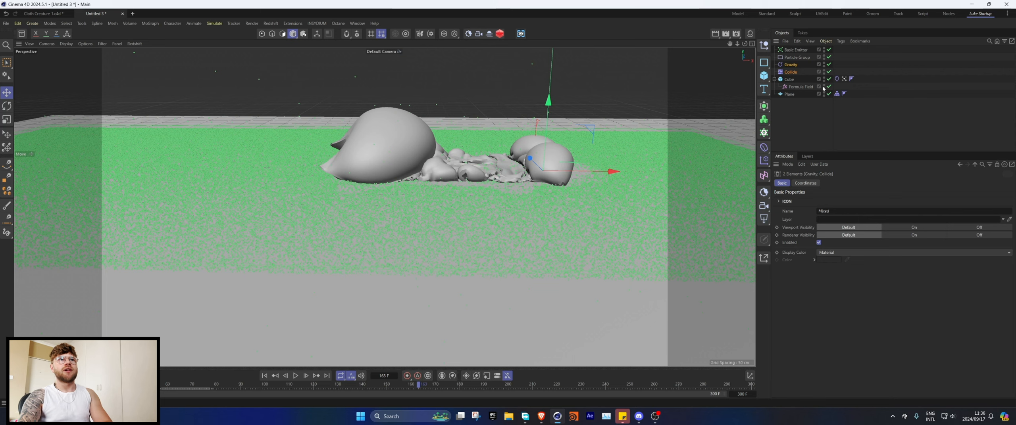
{"action": "left_click", "coordinate": [790, 72]}
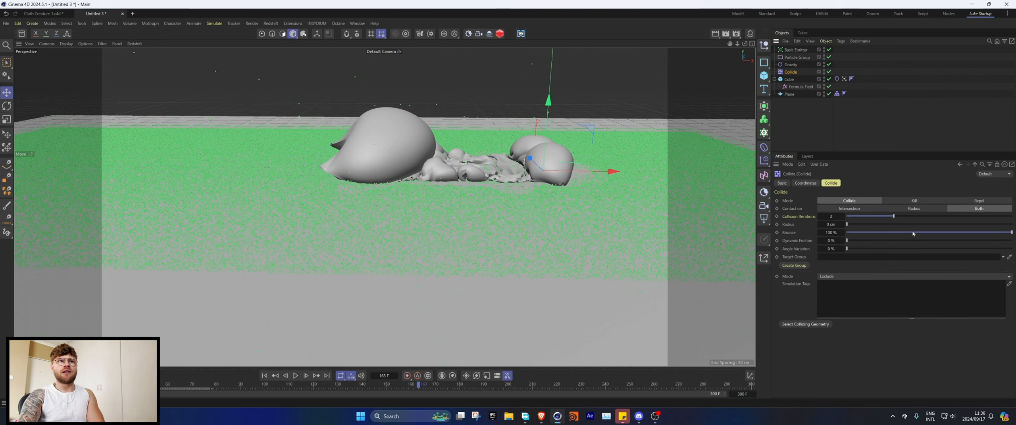
{"action": "left_click", "coordinate": [264, 375]}
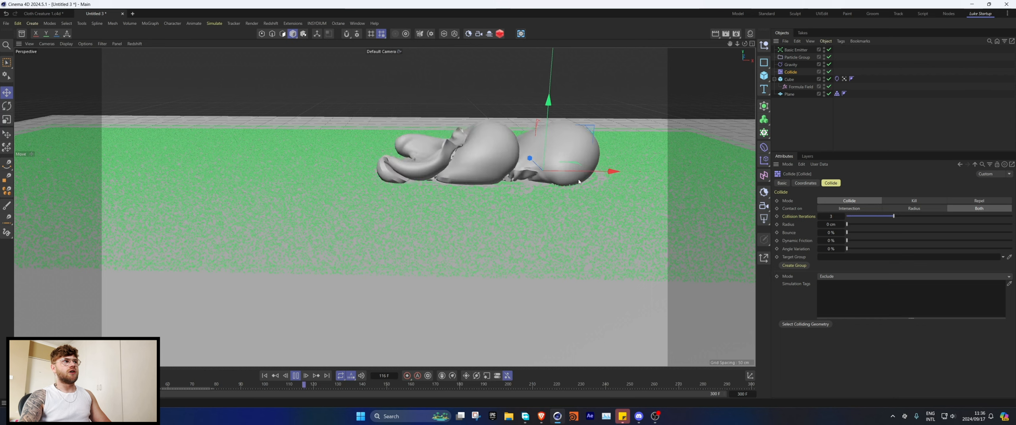
Watch the simulation from a closer, lower angle to examine how the cloth creature pushes the particles, then stop playback.
{"action": "middle_click_drag", "start_coordinate": [578, 178], "coordinate": [505, 201], "text": "alt"}
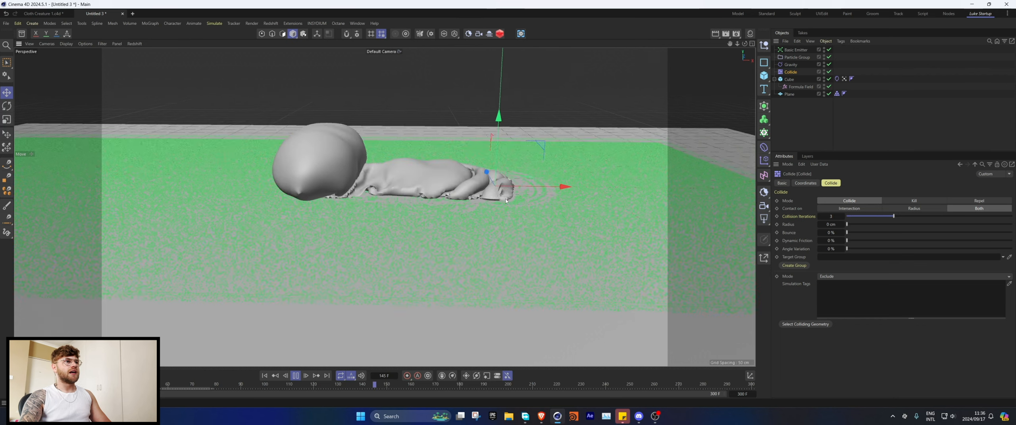
{"action": "left_click_drag", "start_coordinate": [505, 201], "coordinate": [520, 181], "text": "alt"}
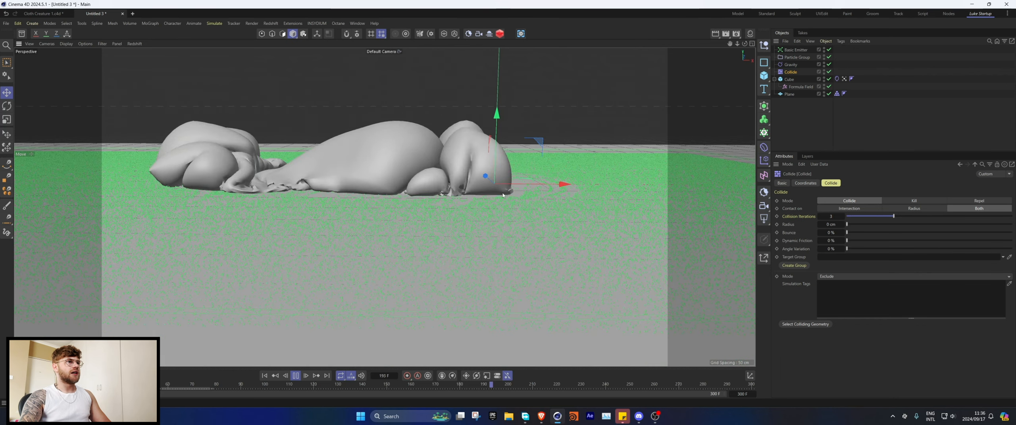
{"action": "left_click", "coordinate": [296, 378]}
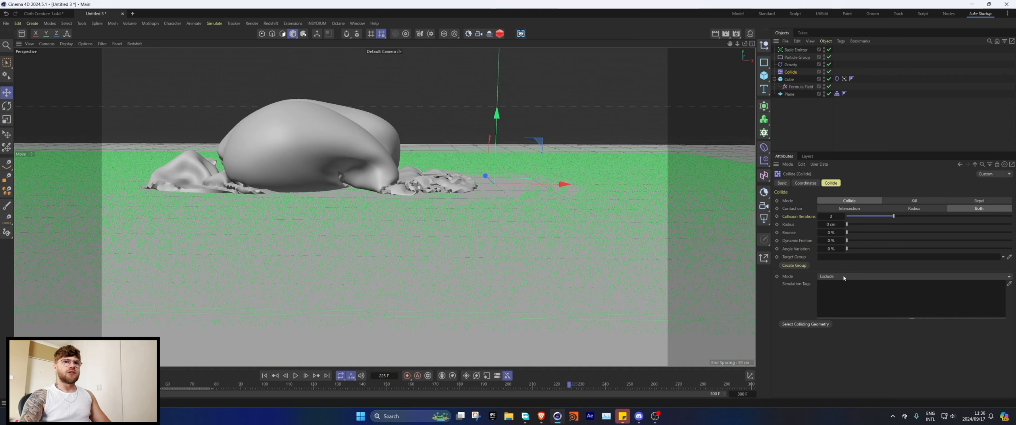
Change the Basic Emitter's particle color to red and return the animation to frame 0.
{"action": "left_click", "coordinate": [792, 50]}
{"action": "left_click", "coordinate": [832, 332]}
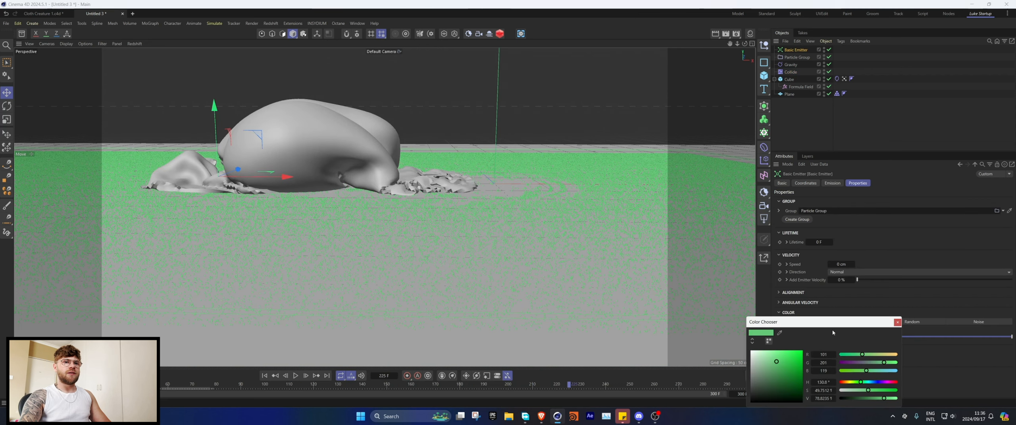
{"action": "left_click_drag", "start_coordinate": [862, 382], "coordinate": [840, 382]}
{"action": "left_click", "coordinate": [897, 322]}
{"action": "scroll", "coordinate": [456, 222], "scroll_direction": "down", "scroll_amount": 4}
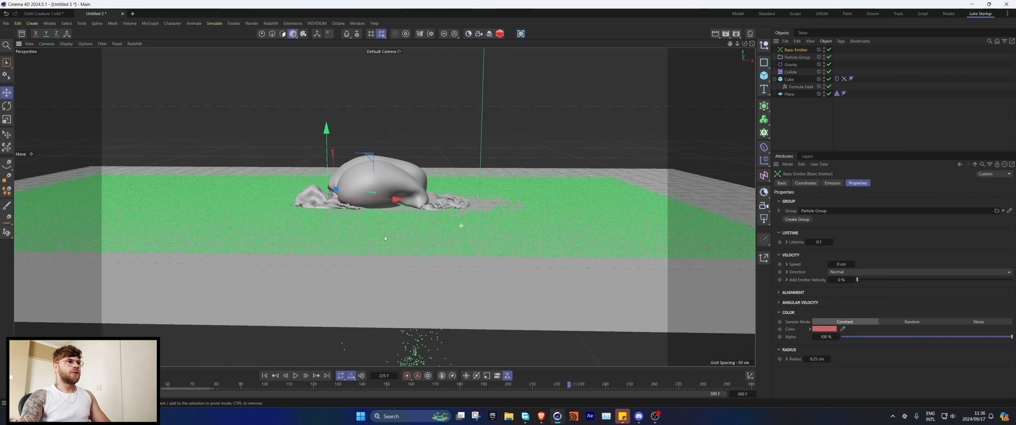
{"action": "left_click_drag", "start_coordinate": [417, 198], "coordinate": [457, 231], "text": "alt"}
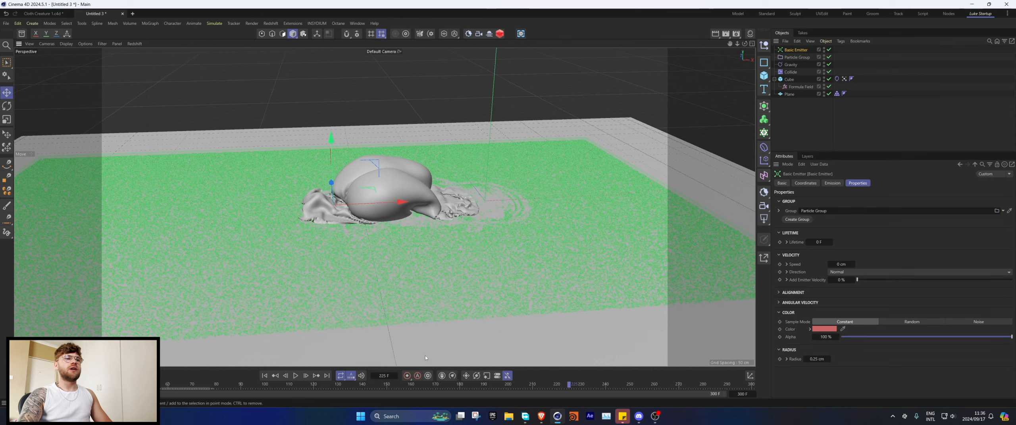
{"action": "left_click", "coordinate": [268, 375]}
Add a Stick particle modifier and place it as a child of the Particle Group.
{"action": "left_click_drag", "start_coordinate": [713, 165], "coordinate": [717, 137], "text": "alt"}
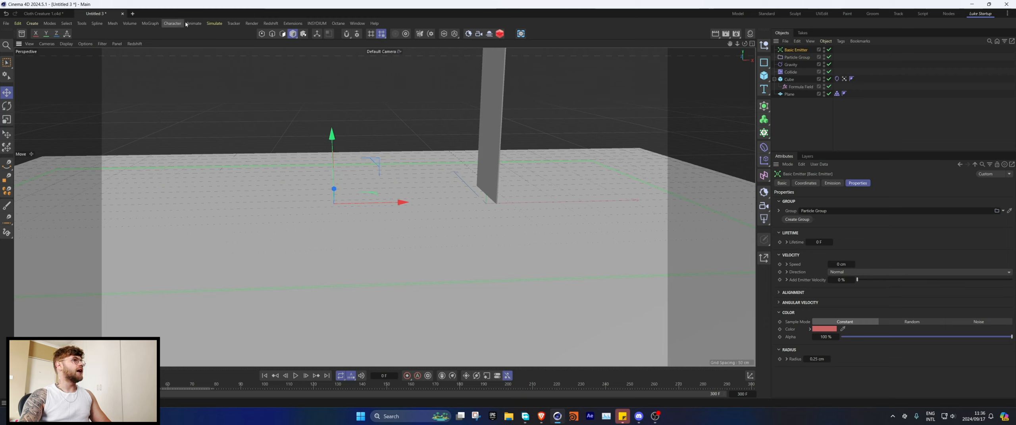
{"action": "left_click", "coordinate": [215, 23]}
{"action": "mouse_move", "coordinate": [233, 143]}
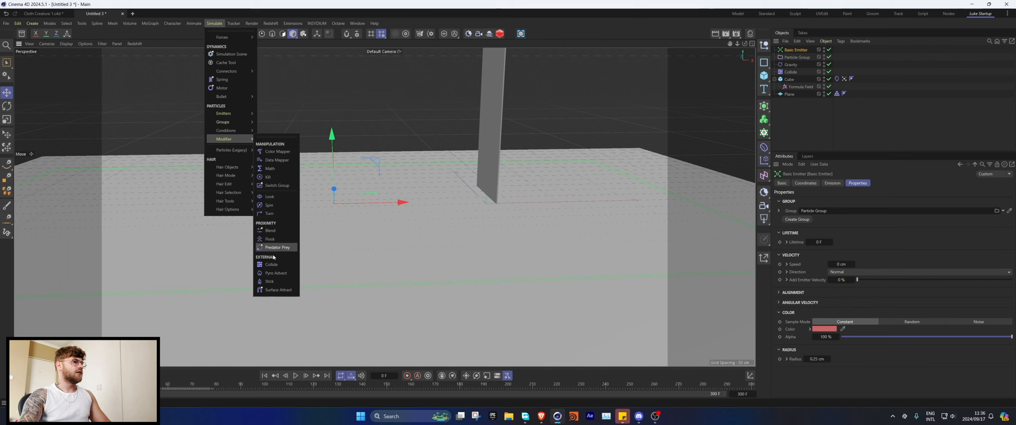
{"action": "left_click", "coordinate": [269, 281]}
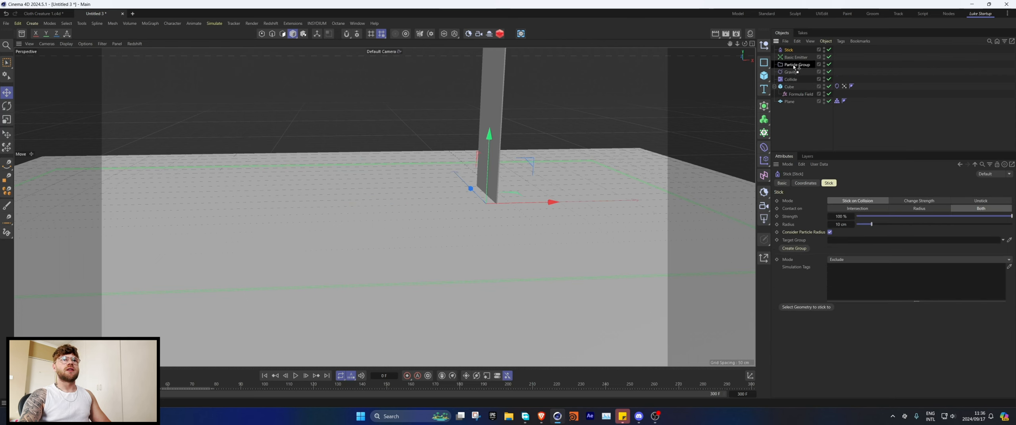
{"action": "left_click_drag", "start_coordinate": [794, 66], "coordinate": [795, 66]}
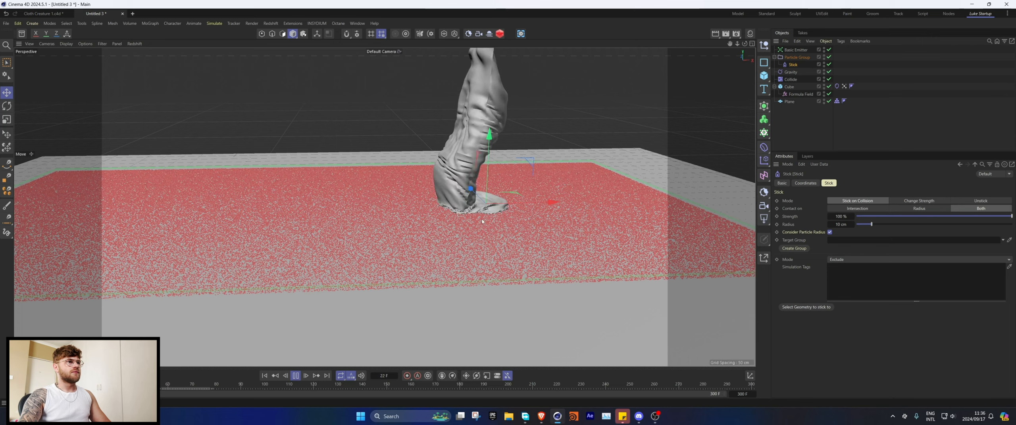
Exclude the plane's Collider tag from the Stick modifier and replay the simulation from the start.
{"action": "left_click_drag", "start_coordinate": [494, 209], "coordinate": [557, 211], "text": "alt"}
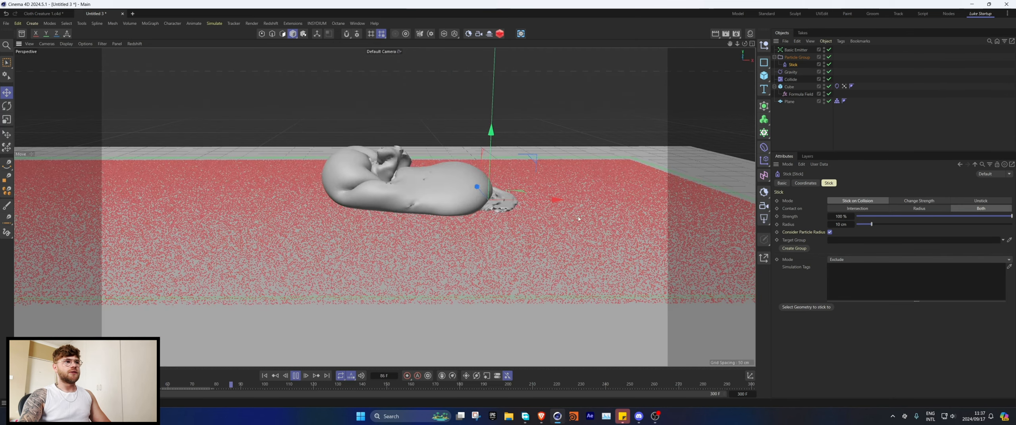
{"action": "key", "text": "F8"}
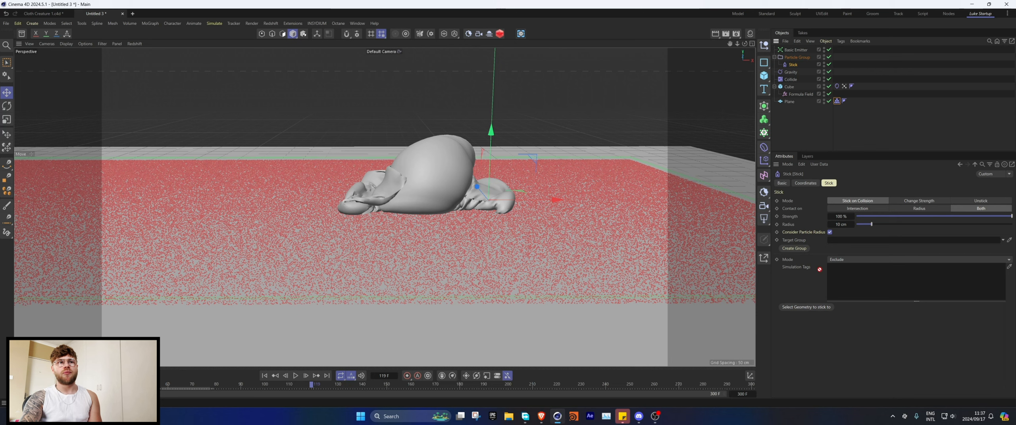
{"action": "left_click_drag", "start_coordinate": [858, 279], "coordinate": [858, 279]}
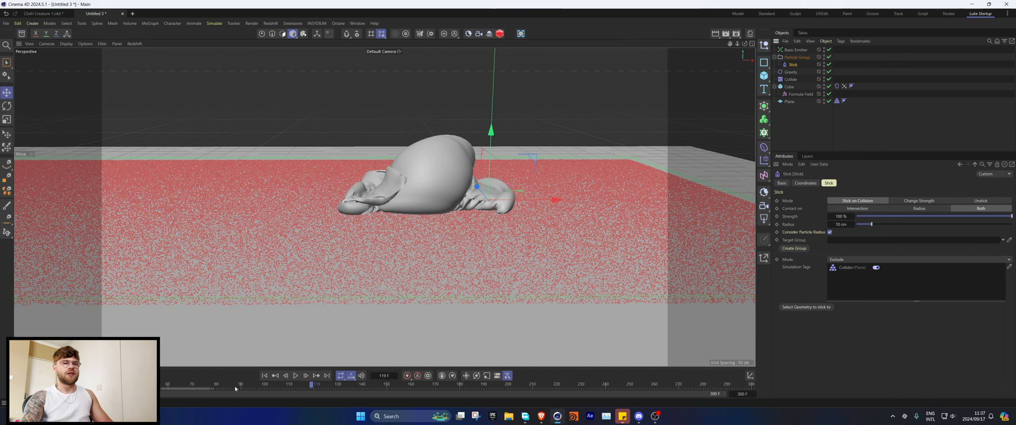
{"action": "left_click", "coordinate": [265, 376]}
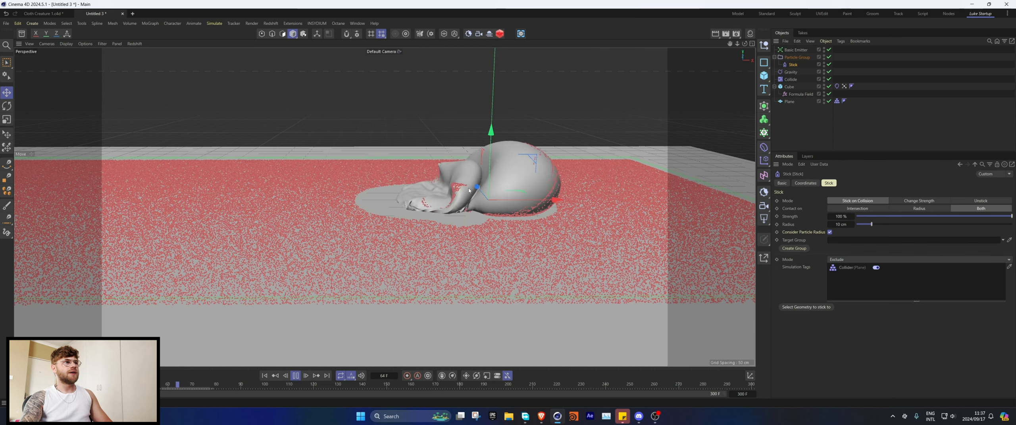
{"action": "left_click", "coordinate": [265, 376]}
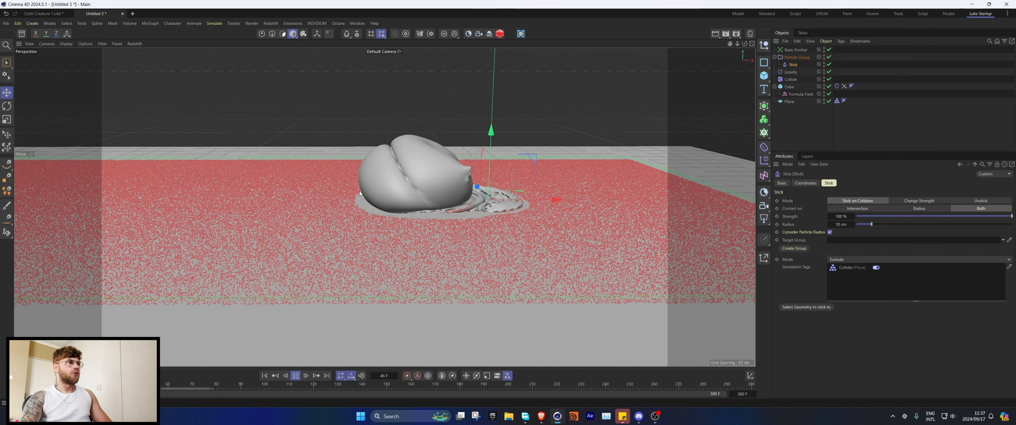
{"action": "left_click", "coordinate": [299, 379]}
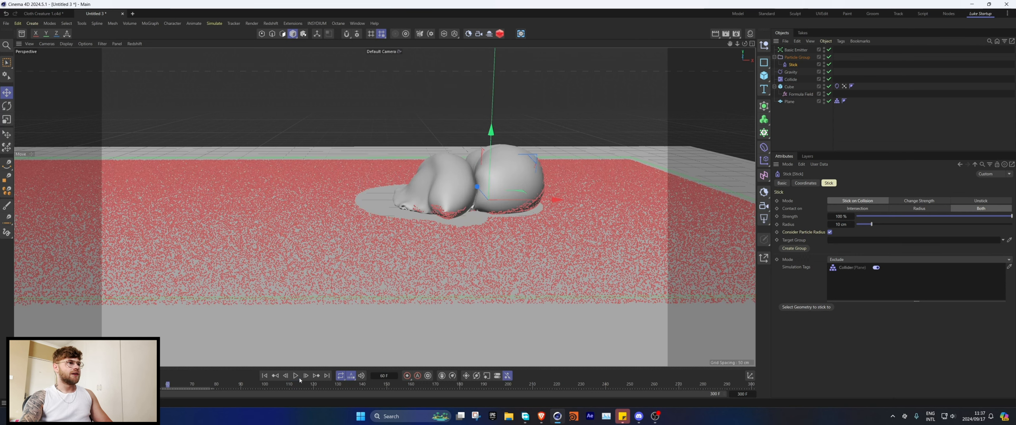
Set the Stick modifier's Radius to 0.25 cm and replay the simulation to examine the particles on the creature.
{"action": "left_click", "coordinate": [840, 224]}
{"action": "key", "text": "BackSpace"}
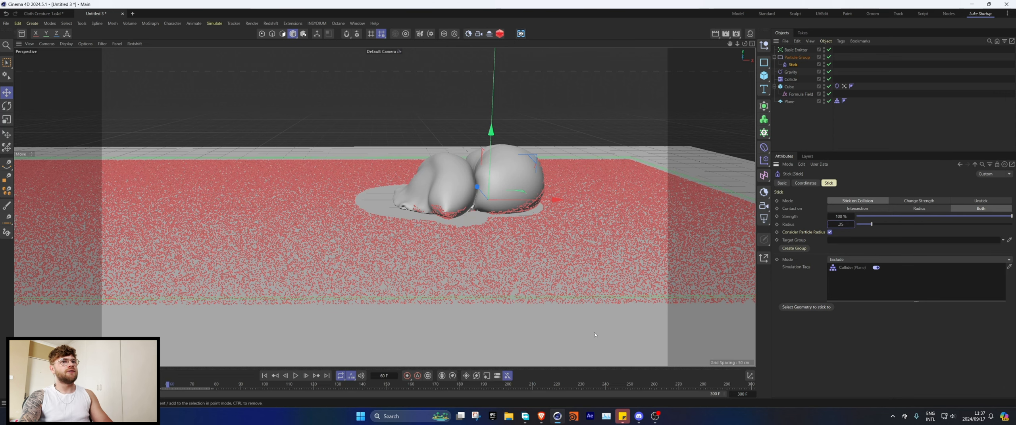
{"action": "left_click", "coordinate": [265, 376]}
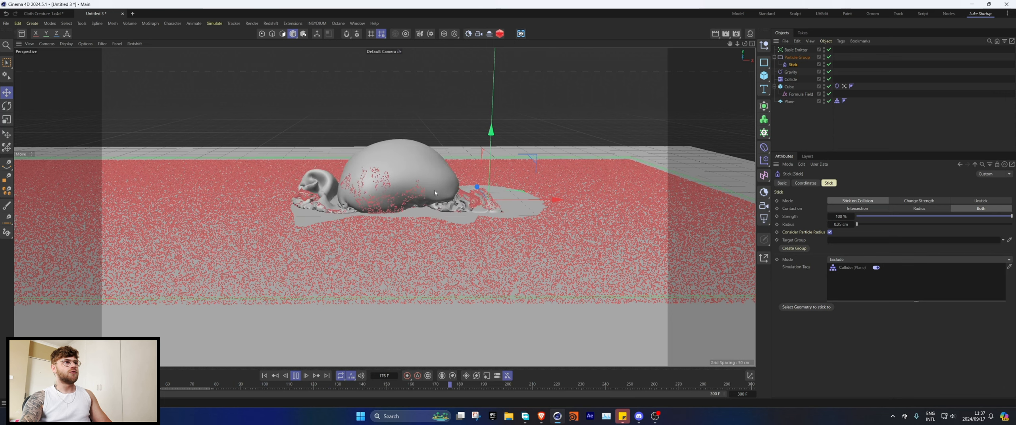
{"action": "left_click", "coordinate": [296, 376]}
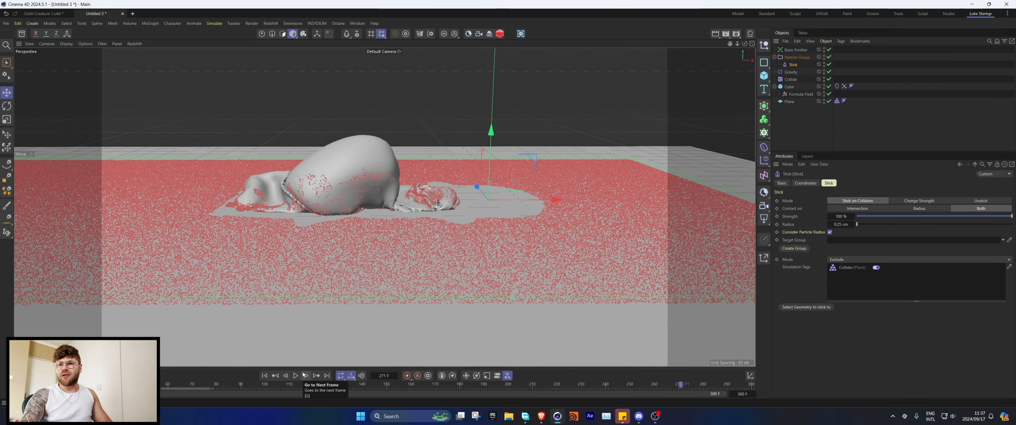
{"action": "left_click_drag", "start_coordinate": [384, 170], "coordinate": [379, 280], "text": "alt"}
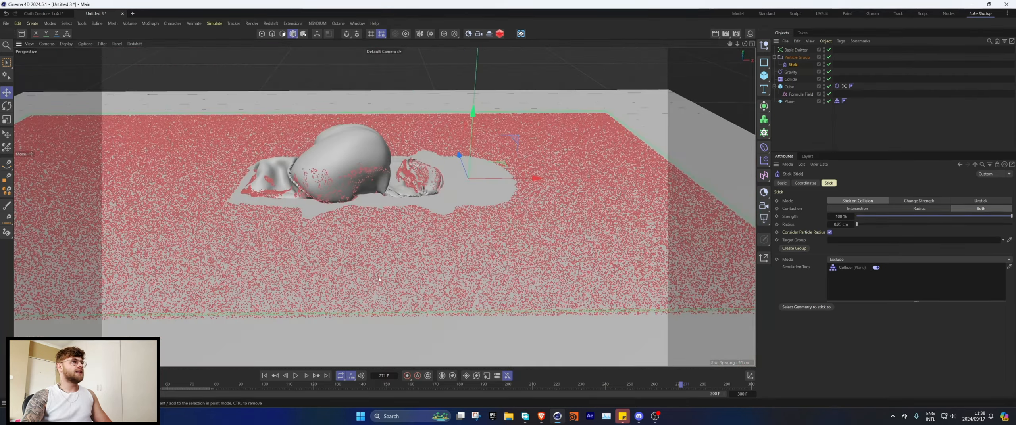
Return to frame 0 and add a second Basic Emitter to the scene.
{"action": "left_click", "coordinate": [264, 376]}
{"action": "left_click", "coordinate": [214, 23]}
{"action": "mouse_move", "coordinate": [223, 114]}
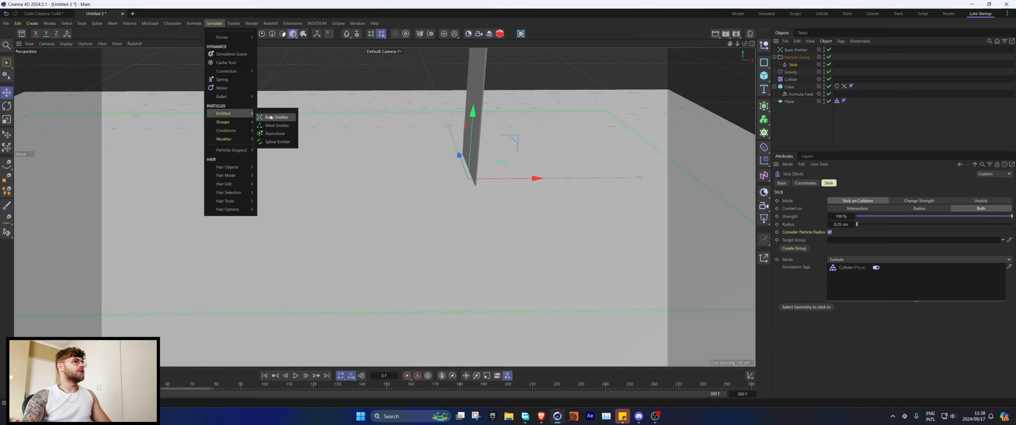
{"action": "left_click", "coordinate": [275, 117]}
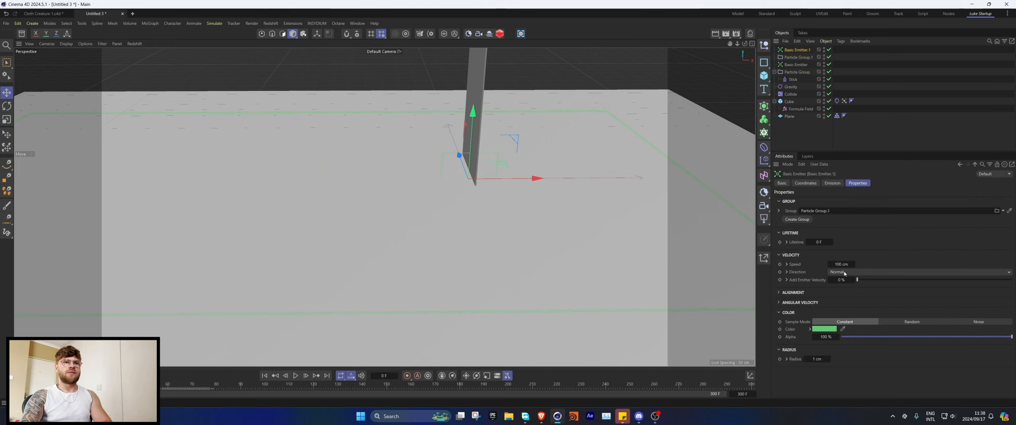
Set the second emitter's shape to Cube with Size Y 2 cm and Size X 1310 cm.
{"action": "left_click", "coordinate": [833, 184]}
{"action": "left_click", "coordinate": [822, 201]}
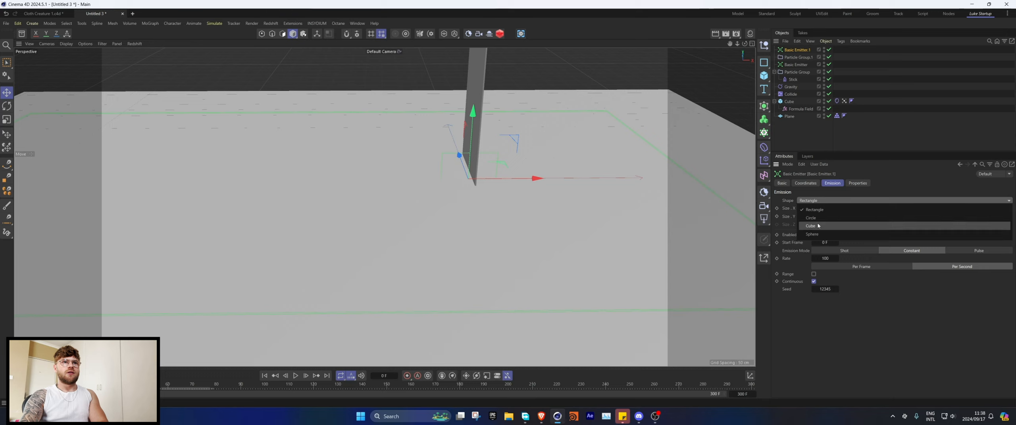
{"action": "left_click", "coordinate": [824, 218]}
{"action": "left_click", "coordinate": [811, 217]}
{"action": "type", "text": "1310"}
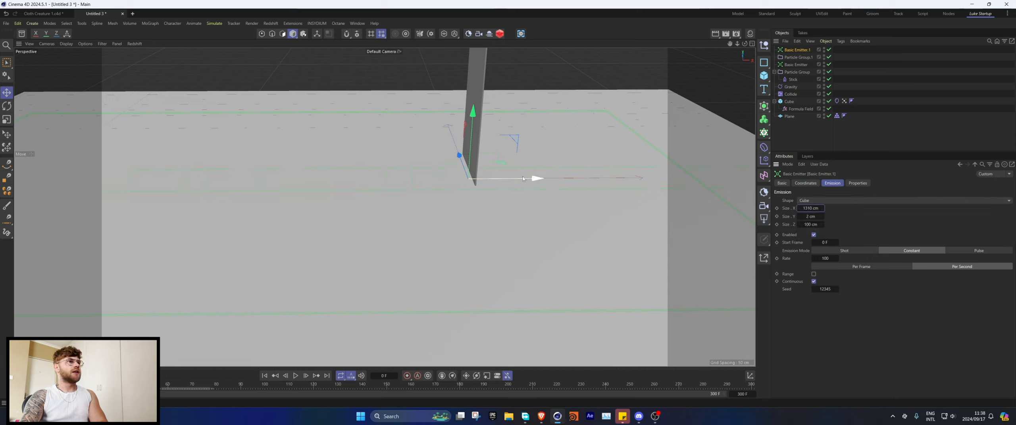
Position the second emitter along the middle of the plane, raise it slightly and increase its Size Z to cover the plane.
{"action": "left_click_drag", "start_coordinate": [537, 179], "coordinate": [393, 179]}
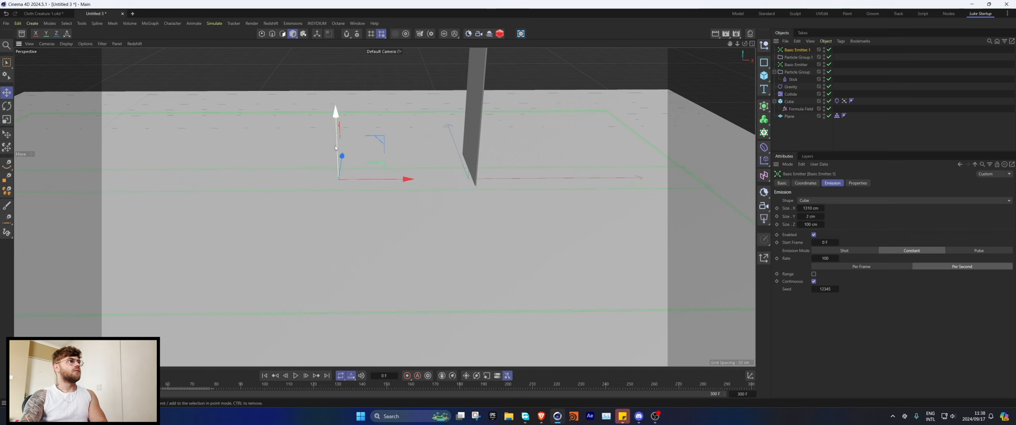
{"action": "left_click_drag", "start_coordinate": [335, 146], "coordinate": [334, 142]}
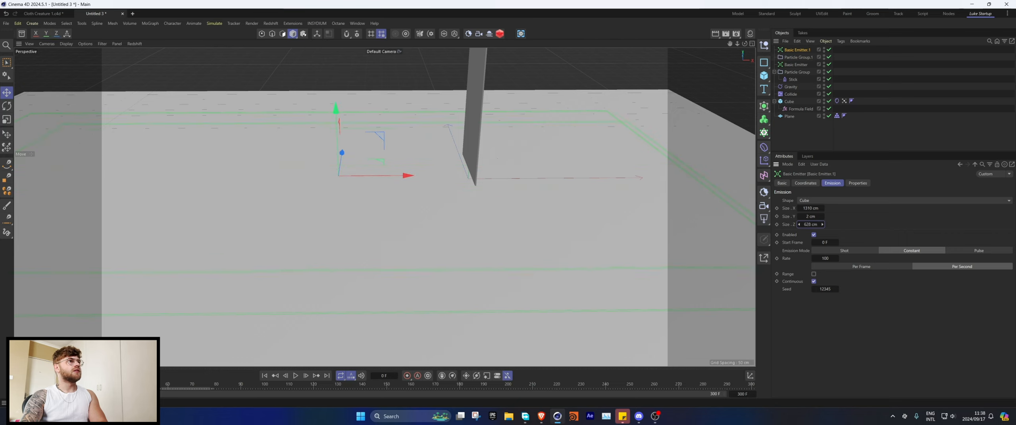
Set the second emitter's particles to saturated blue (R 0, G 166, B 255) with Speed 0 cm and Radius 0.25 cm.
{"action": "left_click", "coordinate": [852, 185]}
{"action": "left_click", "coordinate": [853, 337]}
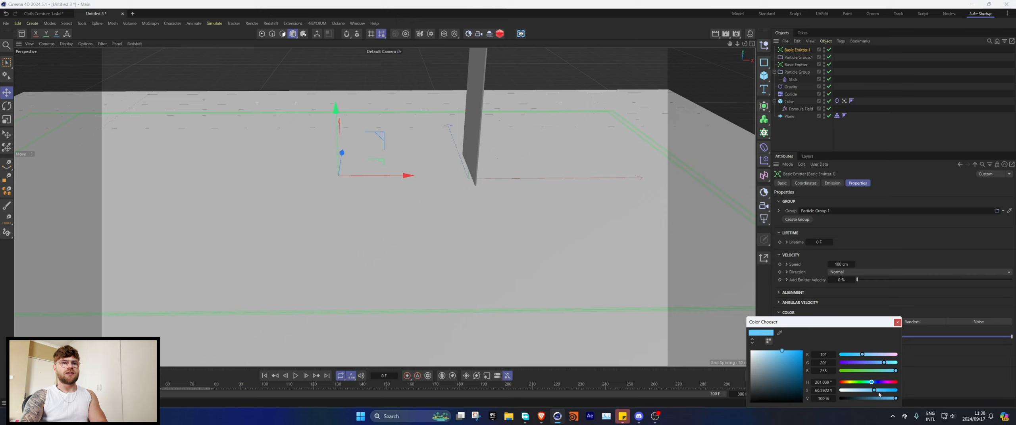
{"action": "left_click_drag", "start_coordinate": [878, 393], "coordinate": [962, 356]}
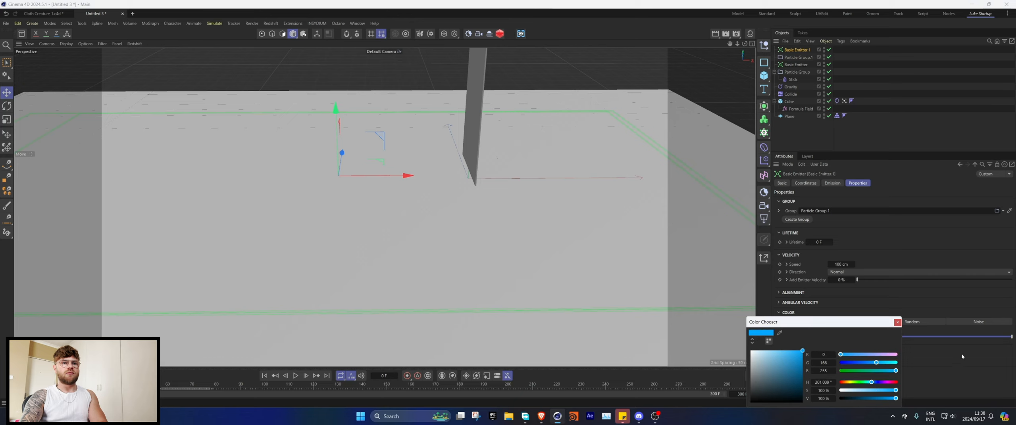
{"action": "left_click", "coordinate": [897, 322]}
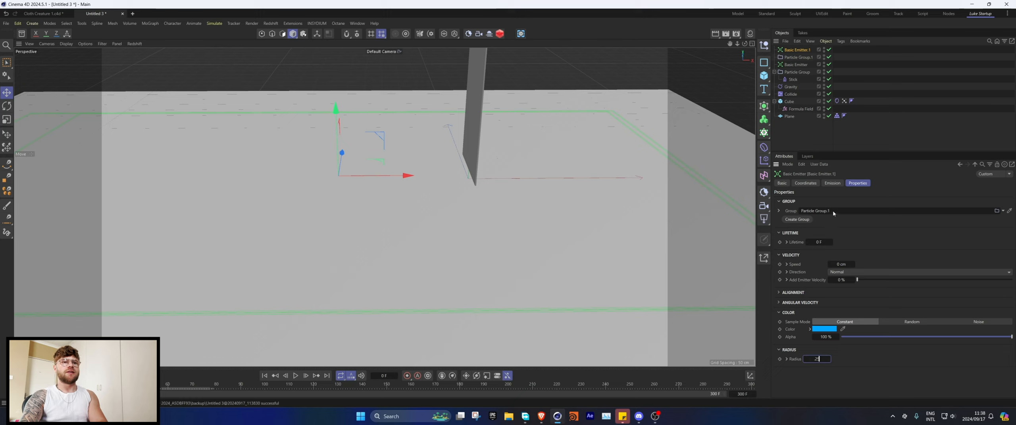
Switch the second emitter to Shot emission with a Count of 200000.
{"action": "left_click", "coordinate": [830, 184]}
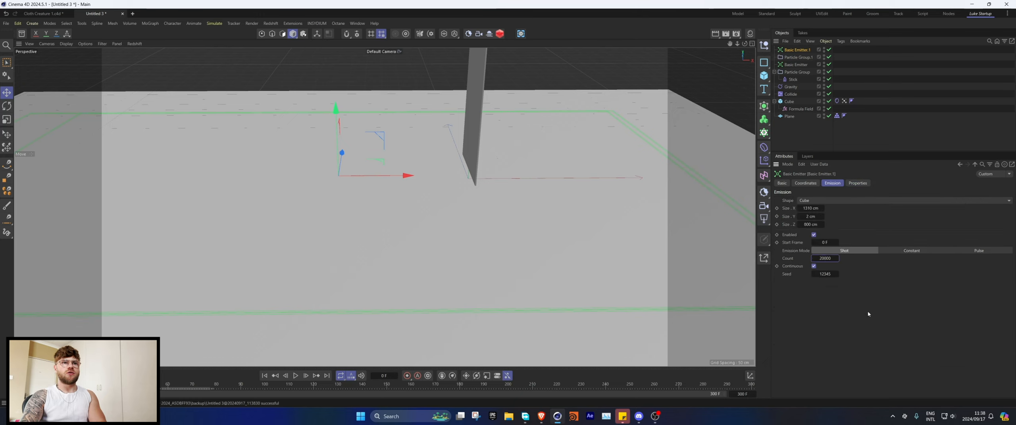
{"action": "type", "text": "00"}
{"action": "key", "text": "Return"}
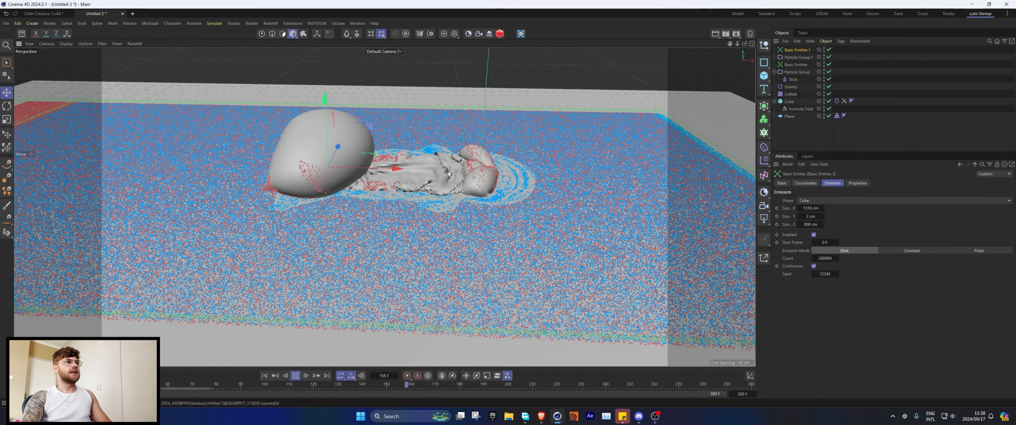
Replay the simulation and stop it at frame 107 to examine the red and blue particles around the creature.
{"action": "left_click_drag", "start_coordinate": [502, 170], "coordinate": [568, 173], "text": "alt"}
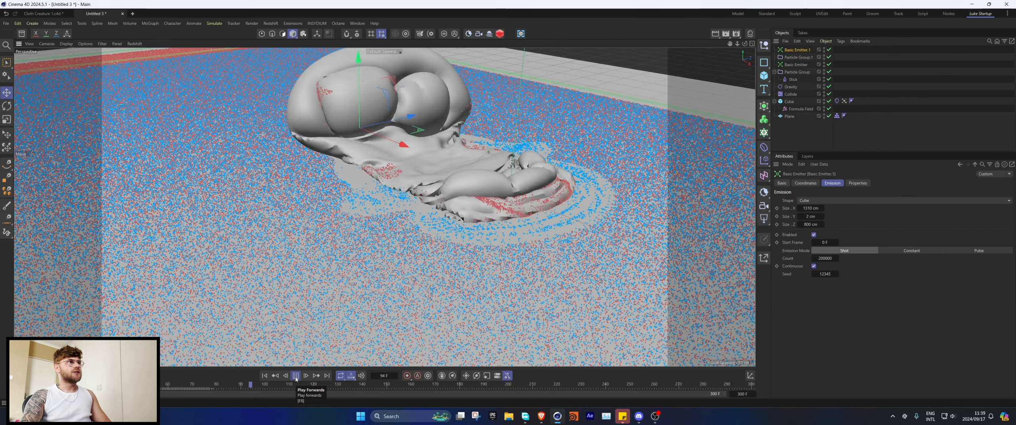
{"action": "left_click", "coordinate": [295, 376]}
{"action": "scroll", "coordinate": [399, 194], "scroll_direction": "down", "scroll_amount": 5}
{"action": "left_click_drag", "start_coordinate": [397, 200], "coordinate": [488, 195], "text": "alt"}
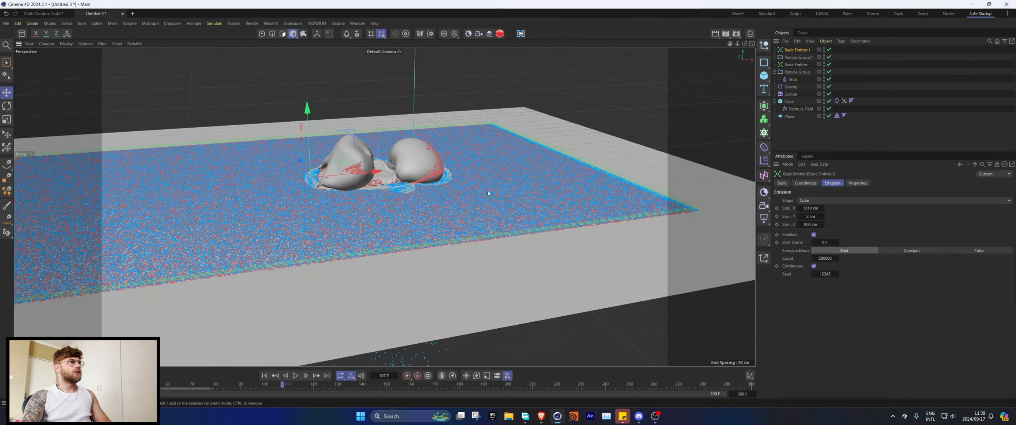
{"action": "scroll", "coordinate": [402, 170], "scroll_direction": "up", "scroll_amount": 3}
{"action": "scroll", "coordinate": [403, 170], "scroll_direction": "up", "scroll_amount": 2}
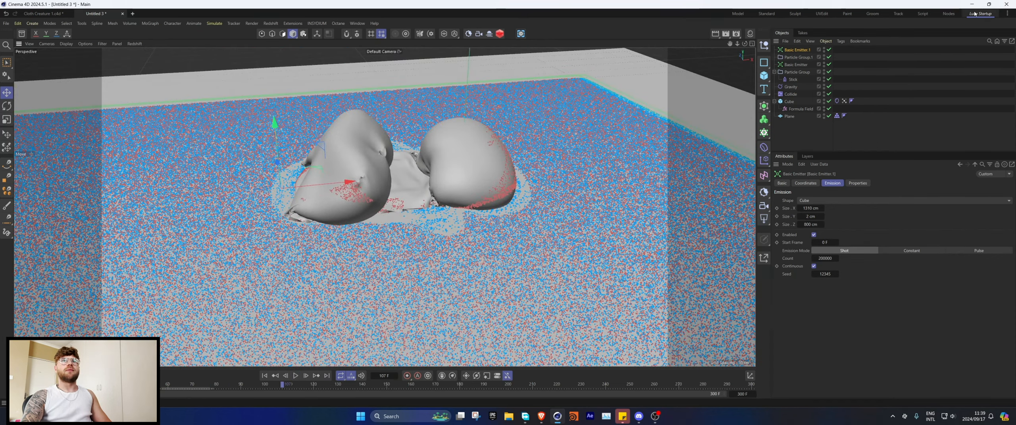
Bring up the Redshift RenderView beside the viewport and start a live render of the scene.
{"action": "left_click", "coordinate": [974, 13]}
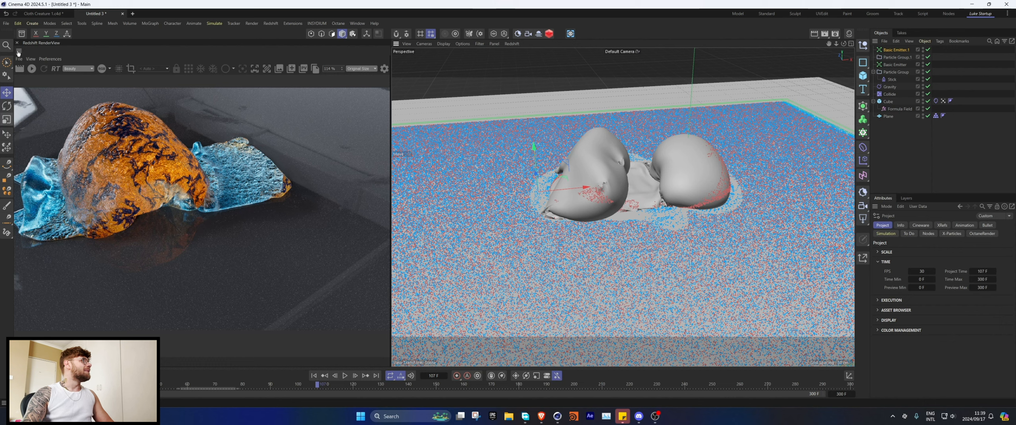
{"action": "left_click", "coordinate": [31, 69]}
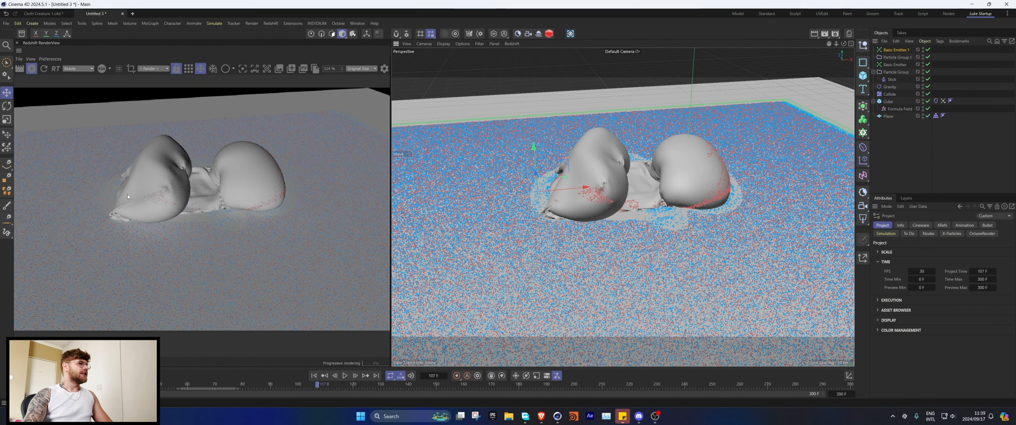
Add Redshift Object tags to both particle groups and the cube.
{"action": "left_click", "coordinate": [873, 72]}
{"action": "left_click", "coordinate": [897, 57]}
{"action": "left_click", "coordinate": [894, 72], "text": "ctrl"}
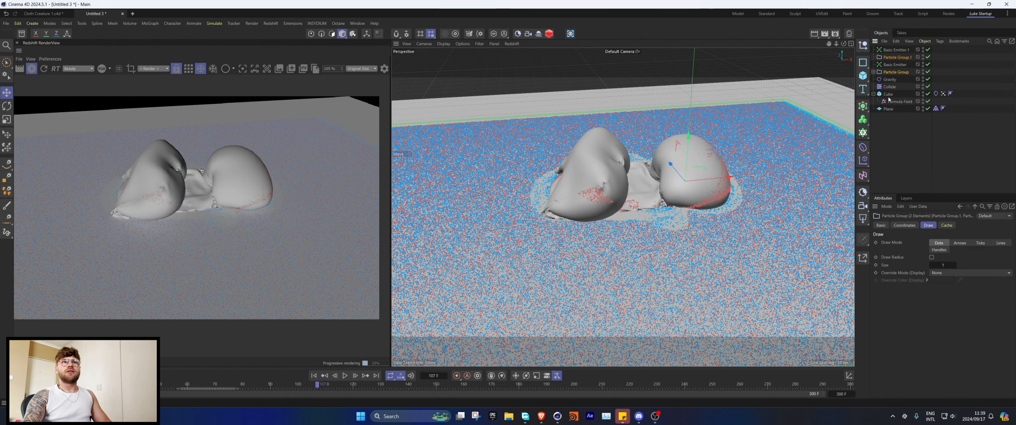
{"action": "left_click", "coordinate": [888, 95], "text": "ctrl"}
{"action": "right_click", "coordinate": [887, 96]}
{"action": "mouse_move", "coordinate": [906, 153]}
{"action": "left_click", "coordinate": [867, 181]}
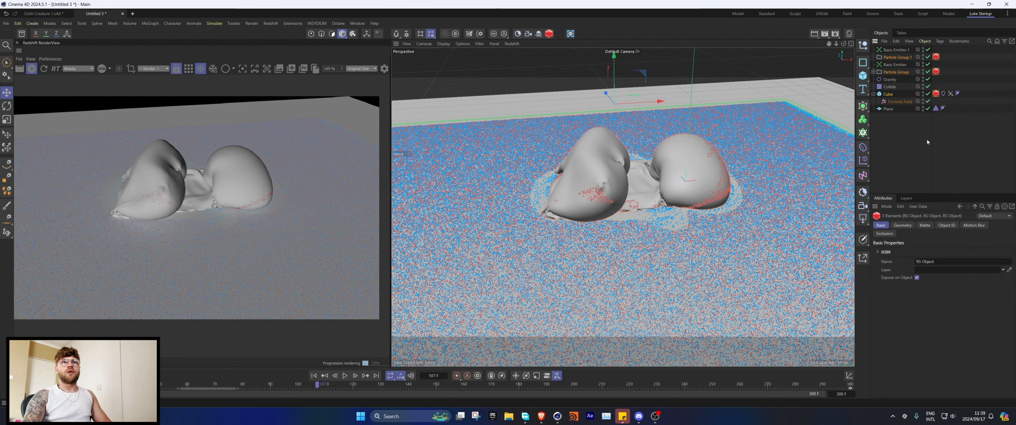
Choose the particle rendering mode for the Redshift Object tags on both particle groups.
{"action": "left_click_drag", "start_coordinate": [952, 54], "coordinate": [933, 74]}
{"action": "left_click", "coordinate": [939, 251]}
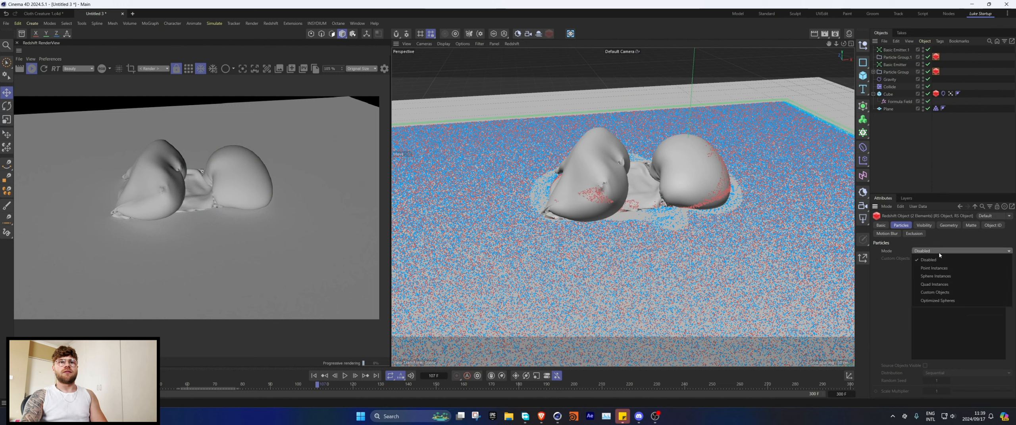
Override the geometry settings in the cube's Redshift Object tag, enable Tessellation and check the smoothed creature in the render.
{"action": "left_click", "coordinate": [935, 94]}
{"action": "left_click", "coordinate": [926, 225]}
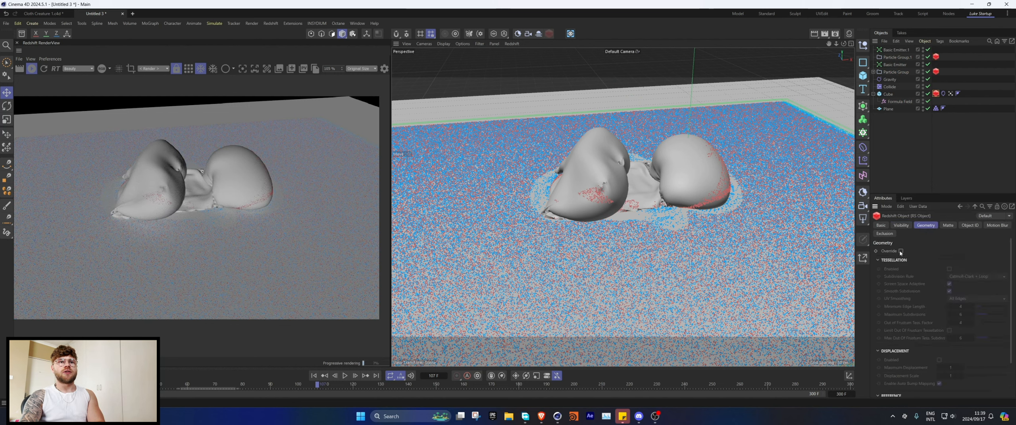
{"action": "left_click", "coordinate": [901, 251]}
{"action": "left_click", "coordinate": [949, 269]}
{"action": "scroll", "coordinate": [205, 192], "scroll_direction": "up", "scroll_amount": 2}
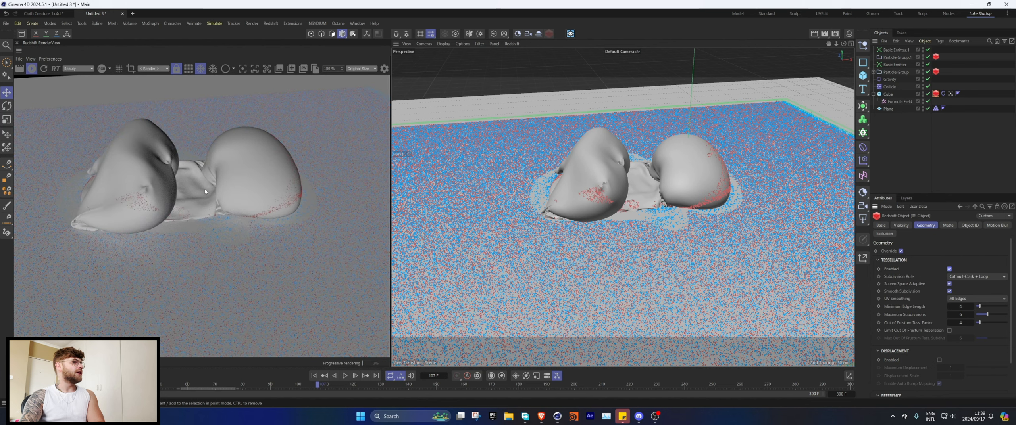
{"action": "scroll", "coordinate": [172, 155], "scroll_direction": "up", "scroll_amount": 2}
{"action": "scroll", "coordinate": [194, 180], "scroll_direction": "down", "scroll_amount": 4}
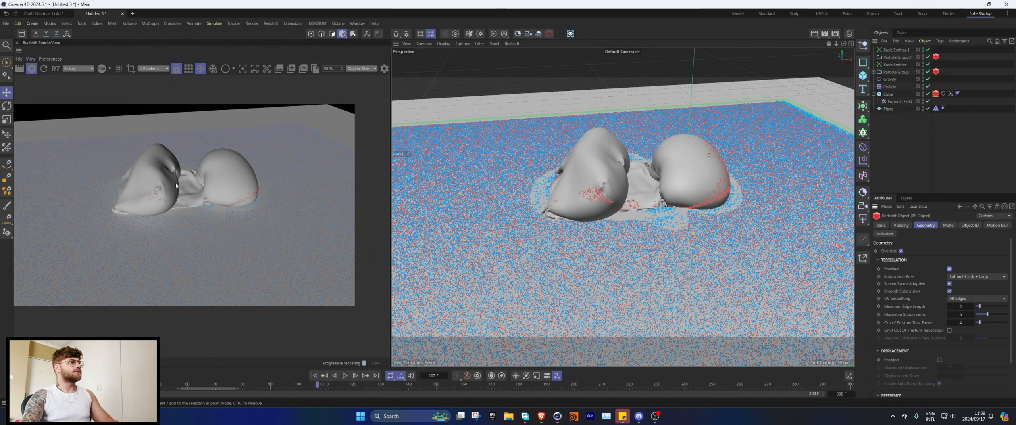
Show the material list and create three new Redshift standard materials.
{"action": "left_click", "coordinate": [849, 34]}
{"action": "double_click", "coordinate": [832, 87]}
{"action": "double_click", "coordinate": [832, 87]}
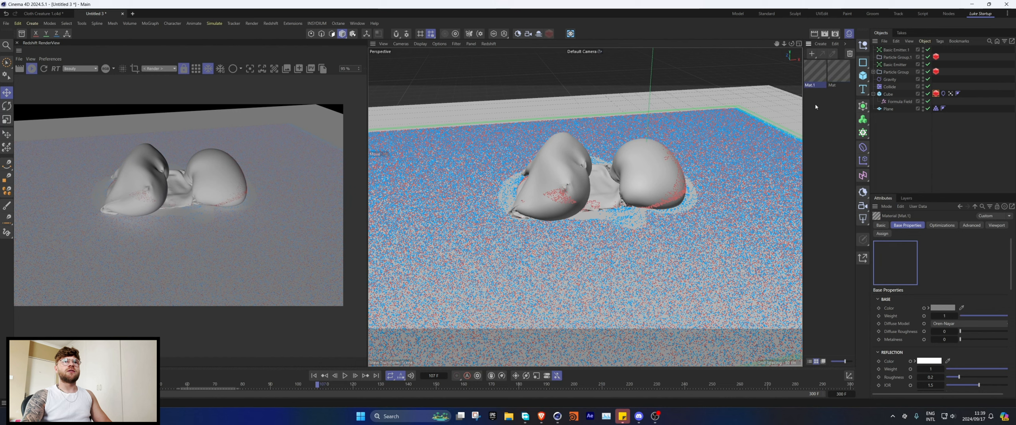
{"action": "double_click", "coordinate": [826, 83]}
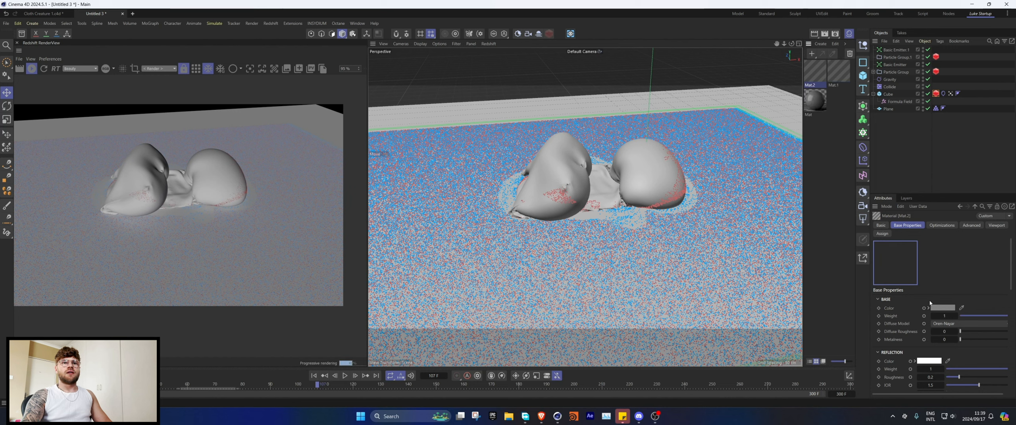
Lighten the base colours of Mat.2 and Mat.1, and set Mat.1's reflection Roughness to 1.
{"action": "left_click", "coordinate": [942, 308]}
{"action": "left_click", "coordinate": [1009, 316]}
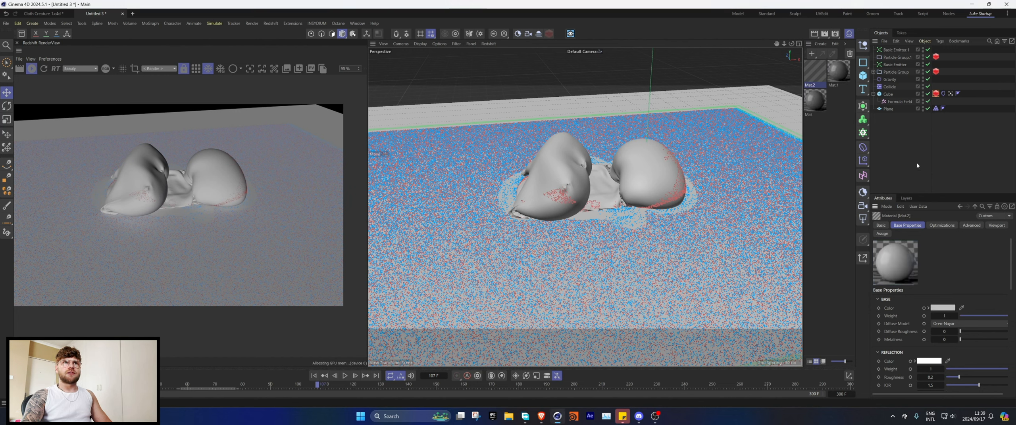
{"action": "left_click", "coordinate": [838, 73]}
{"action": "left_click", "coordinate": [943, 308]}
{"action": "left_click", "coordinate": [983, 393]}
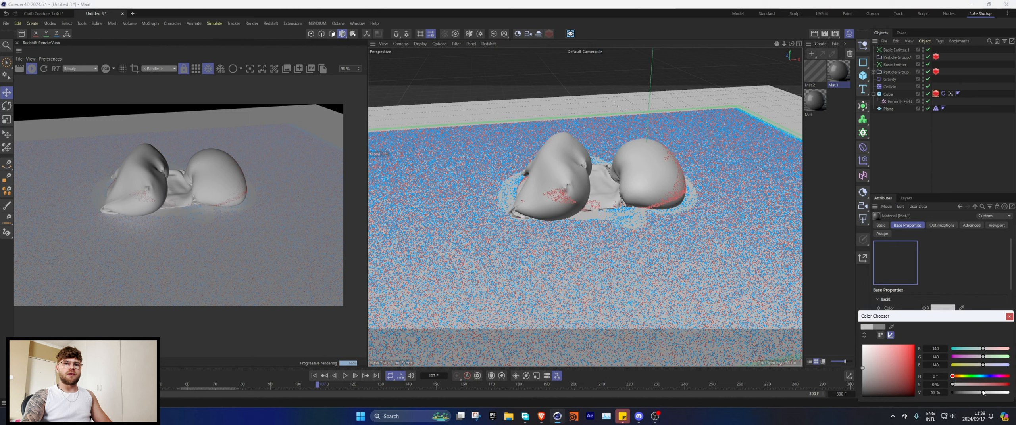
{"action": "left_click", "coordinate": [1009, 316]}
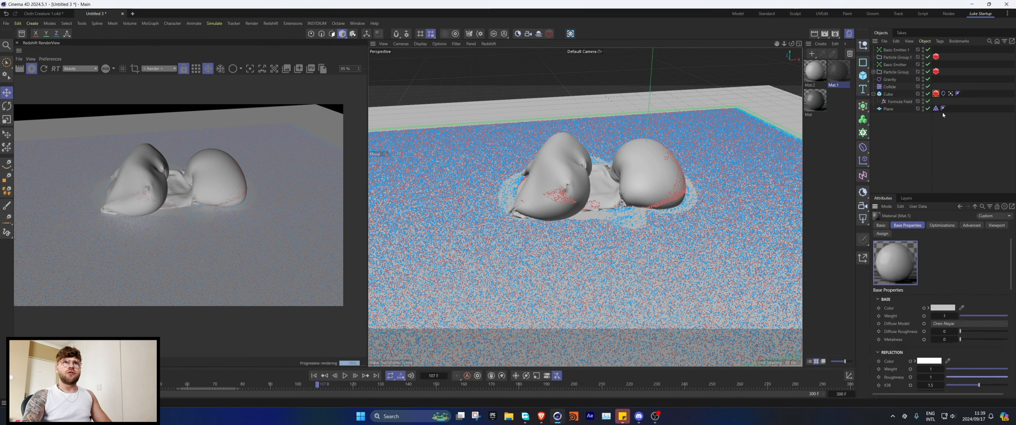
Assign the material Mat.1 to both particle groups and check the particles in the render.
{"action": "left_click_drag", "start_coordinate": [889, 59], "coordinate": [891, 59]}
{"action": "left_click_drag", "start_coordinate": [838, 72], "coordinate": [897, 74]}
{"action": "scroll", "coordinate": [128, 236], "scroll_direction": "up", "scroll_amount": 2}
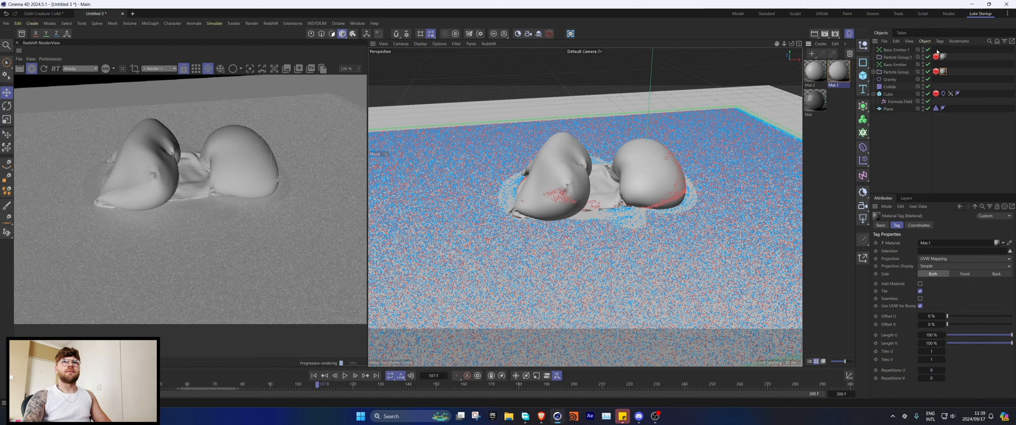
Assign the material Mat to the plane and darken its base colour to a near-black grey with 5% brightness.
{"action": "left_click", "coordinate": [816, 104]}
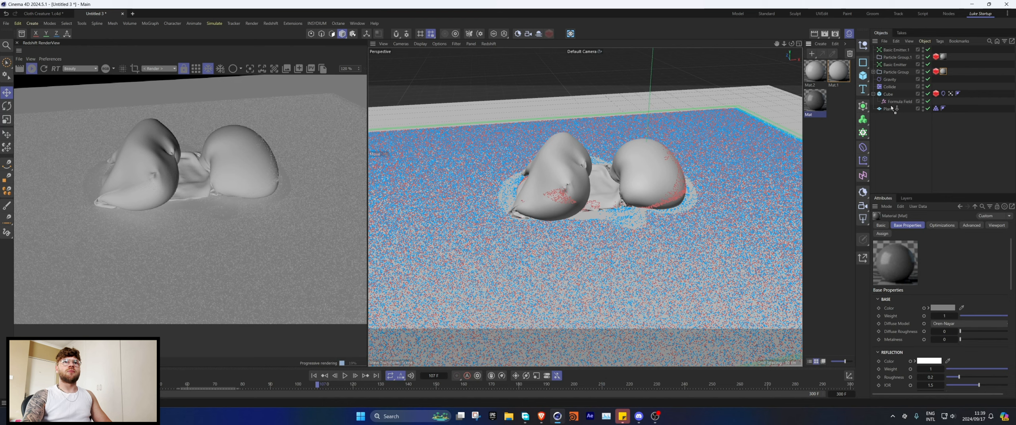
{"action": "left_click_drag", "start_coordinate": [891, 111], "coordinate": [891, 109]}
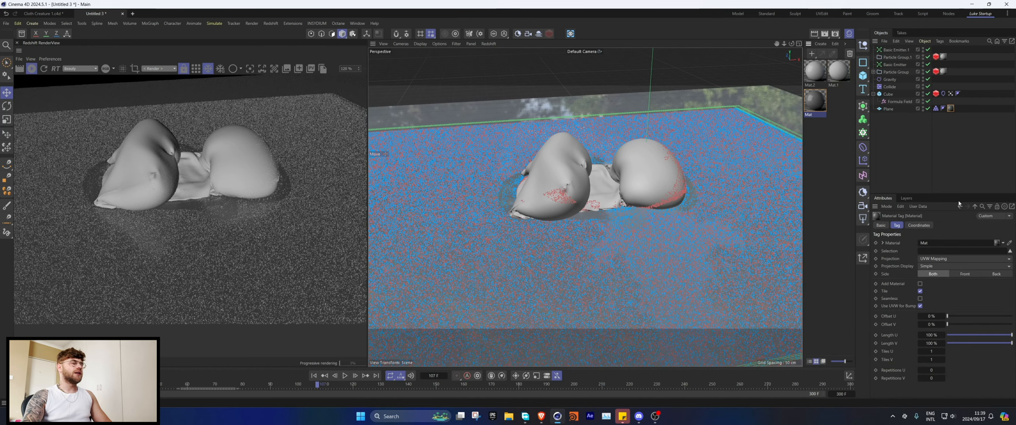
{"action": "left_click", "coordinate": [820, 107]}
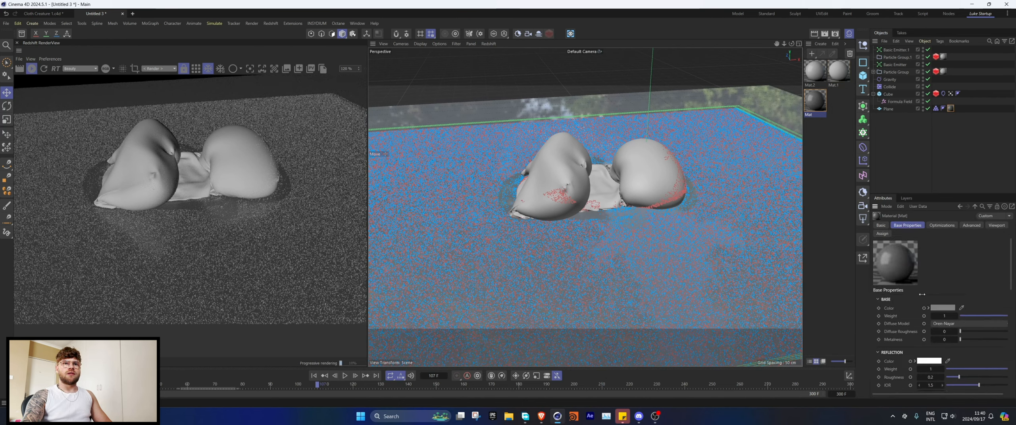
{"action": "left_click", "coordinate": [942, 309]}
{"action": "left_click_drag", "start_coordinate": [981, 393], "coordinate": [955, 394]}
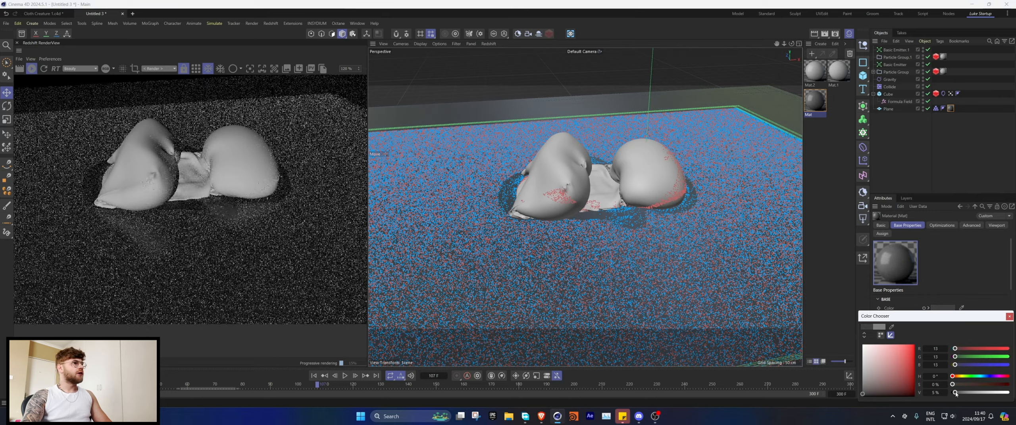
{"action": "left_click", "coordinate": [1008, 316]}
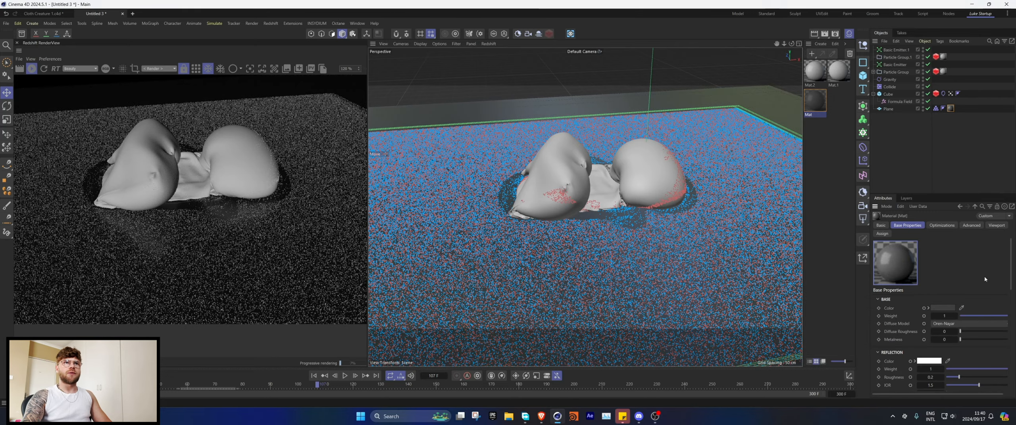
Add a Maxon Noise node to the plane's material and connect its output to the standard material's Reflection Roughness.
{"action": "double_click", "coordinate": [818, 104]}
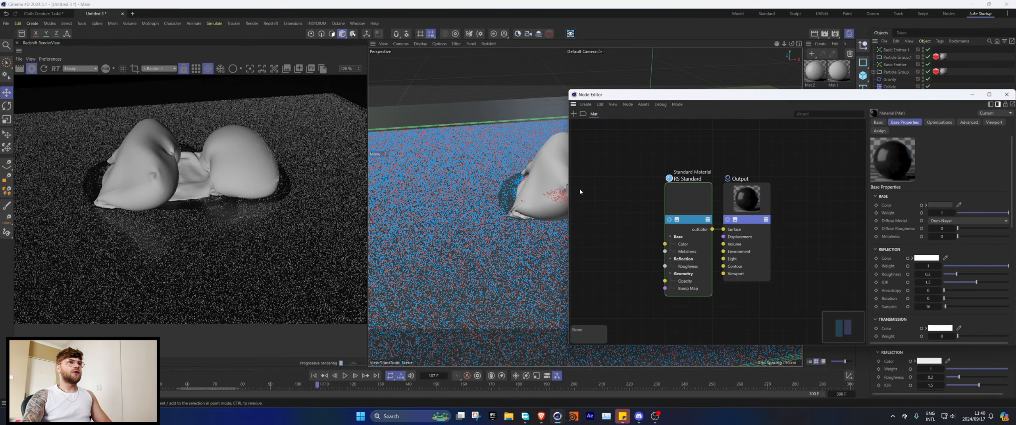
{"action": "type", "text": "c"}
{"action": "type", "text": "max"}
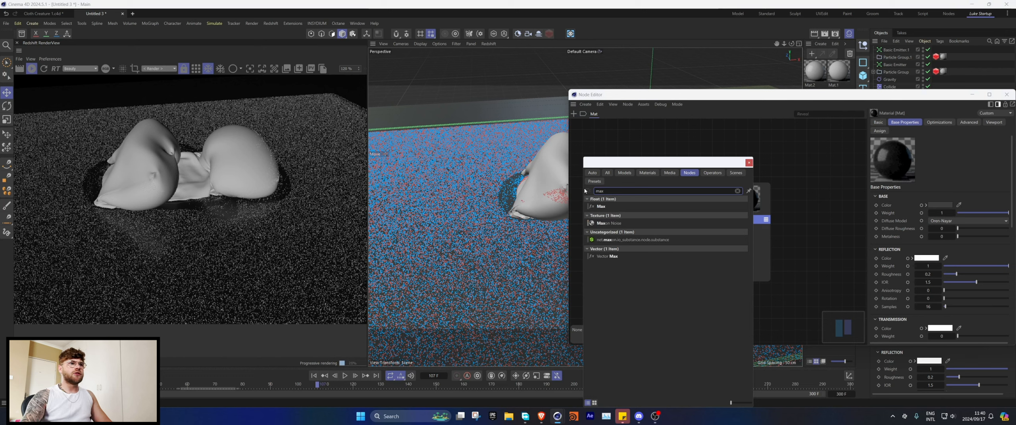
{"action": "double_click", "coordinate": [607, 224]}
{"action": "middle_click_drag", "start_coordinate": [633, 194], "coordinate": [705, 176]}
{"action": "left_click_drag", "start_coordinate": [649, 153], "coordinate": [618, 217]}
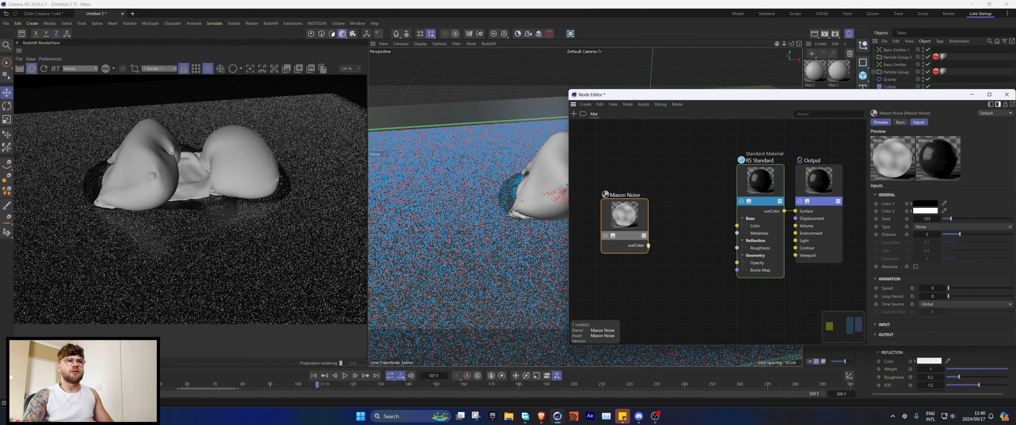
{"action": "left_click_drag", "start_coordinate": [648, 246], "coordinate": [765, 182]}
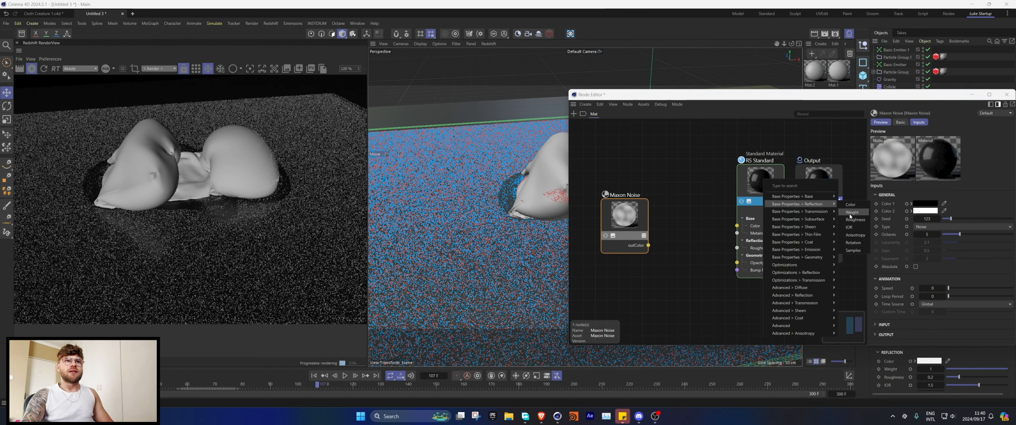
{"action": "left_click", "coordinate": [846, 222]}
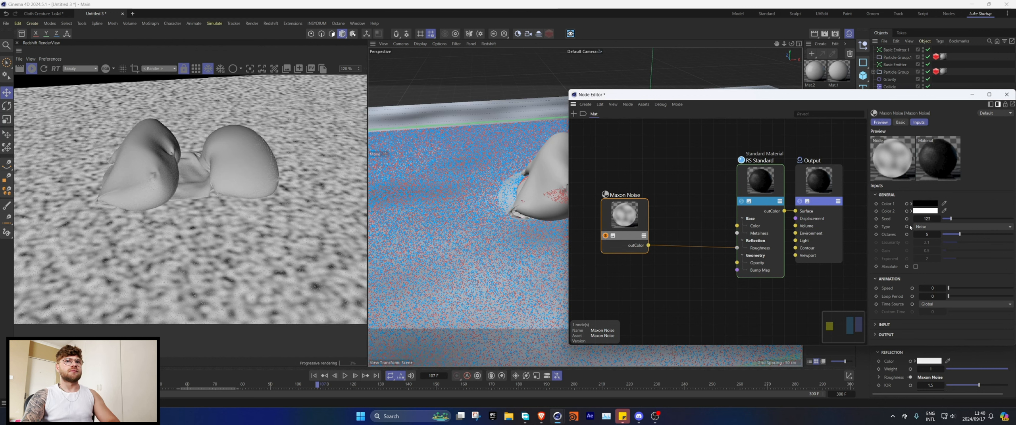
Set the Maxon Noise node's Overall Scale to 1000 and its noise type to Displaced Voronoi.
{"action": "left_click", "coordinate": [884, 325]}
{"action": "scroll", "coordinate": [924, 301], "scroll_direction": "down", "scroll_amount": 2}
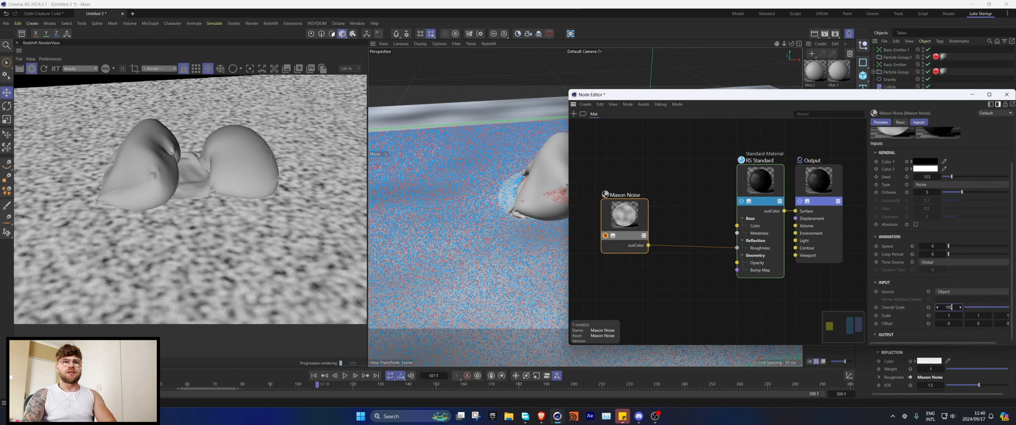
{"action": "left_click", "coordinate": [921, 184]}
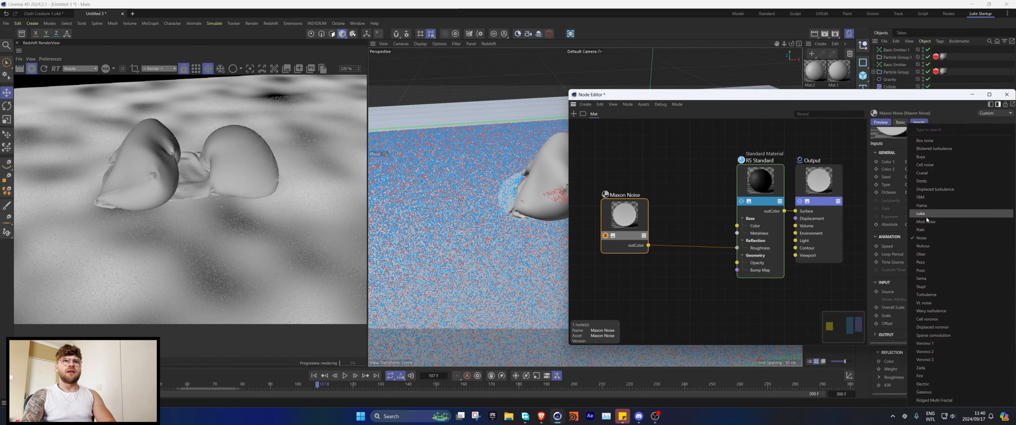
{"action": "left_click", "coordinate": [927, 345]}
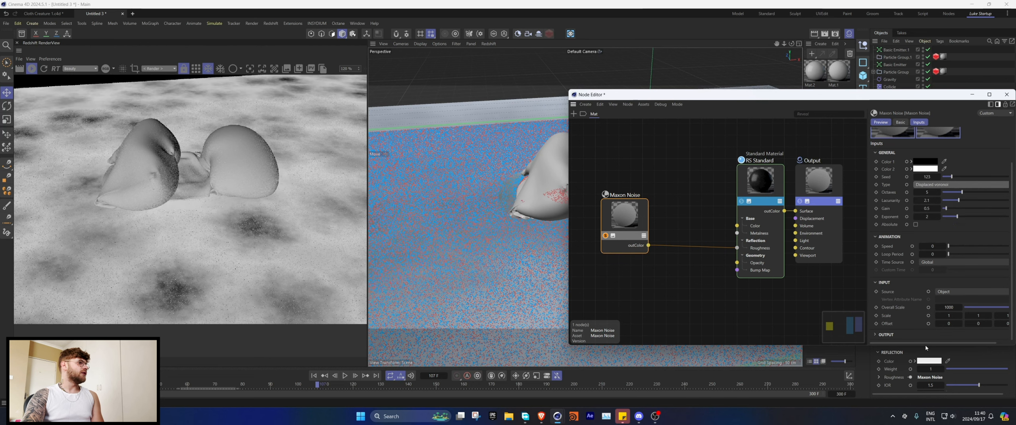
{"action": "key", "text": "Down"}
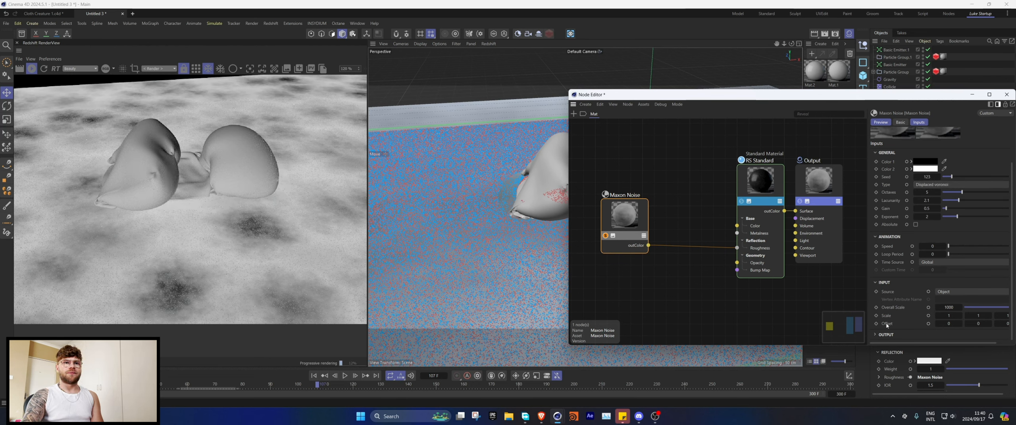
Set the noise output's Low Clip to 0.213 and High Clip to 0.675, and end the noise node's solo preview.
{"action": "scroll", "coordinate": [949, 304], "scroll_direction": "down", "scroll_amount": 3}
{"action": "left_click_drag", "start_coordinate": [954, 310], "coordinate": [995, 318]}
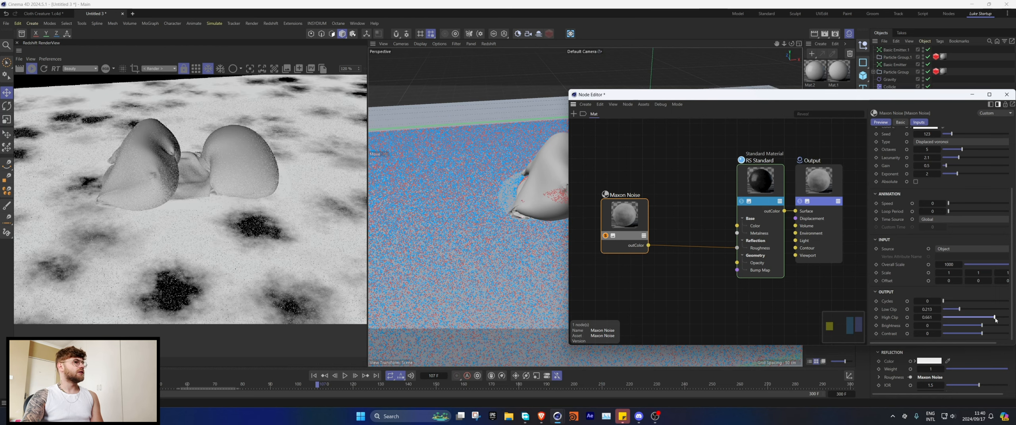
{"action": "left_click", "coordinate": [606, 236]}
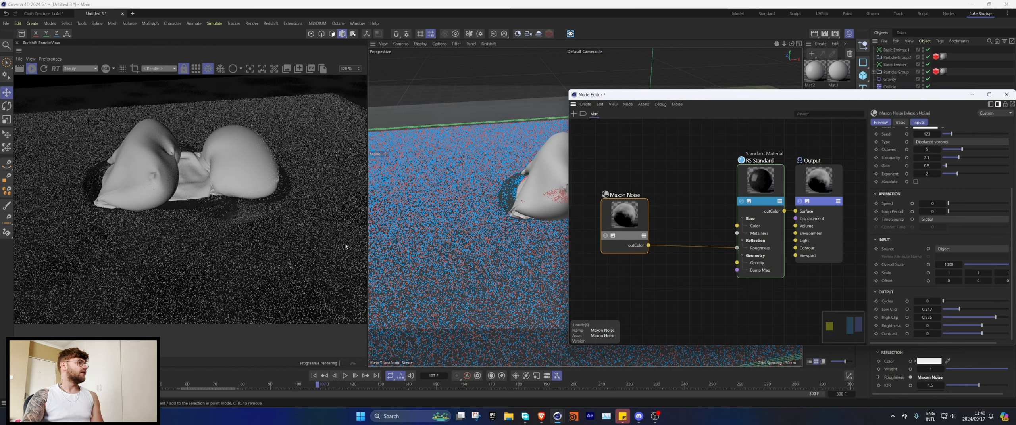
{"action": "scroll", "coordinate": [308, 184], "scroll_direction": "down", "scroll_amount": 2}
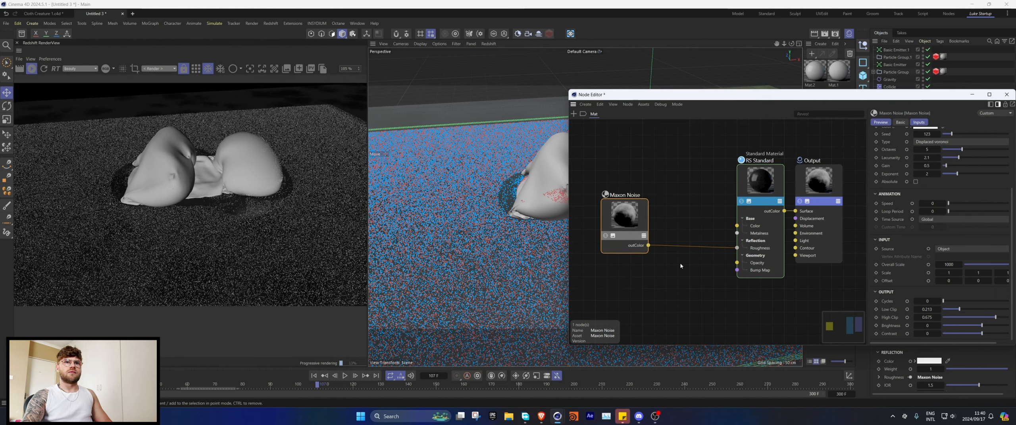
Insert an Invert node between the Maxon Noise output and the plane material's Reflection Roughness, and put the node editor away.
{"action": "double_click", "coordinate": [663, 278]}
{"action": "type", "text": "inv"}
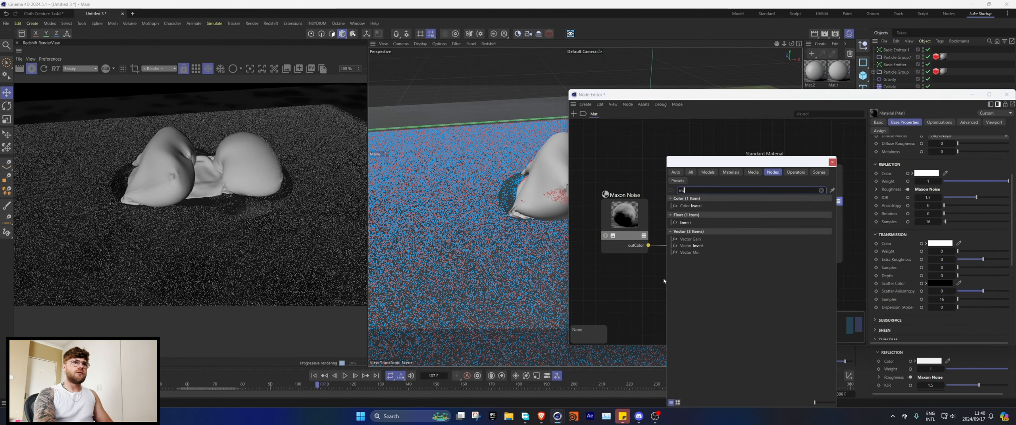
{"action": "left_click_drag", "start_coordinate": [698, 162], "coordinate": [757, 167]}
{"action": "left_click_drag", "start_coordinate": [747, 227], "coordinate": [689, 224]}
{"action": "left_click", "coordinate": [971, 94]}
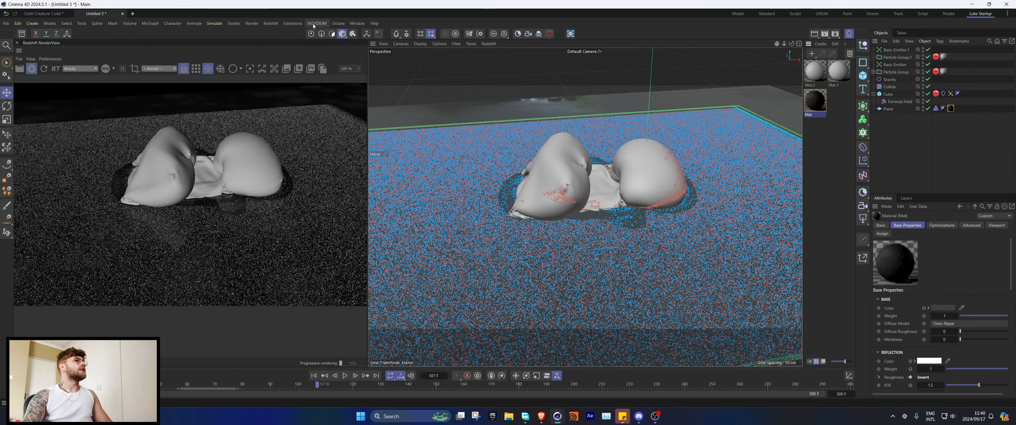
Add a Redshift dome light and load studio_small_08_4k.exr from the Hdri folder as its texture.
{"action": "left_click", "coordinate": [270, 23]}
{"action": "mouse_move", "coordinate": [294, 47]}
{"action": "left_click", "coordinate": [344, 81]}
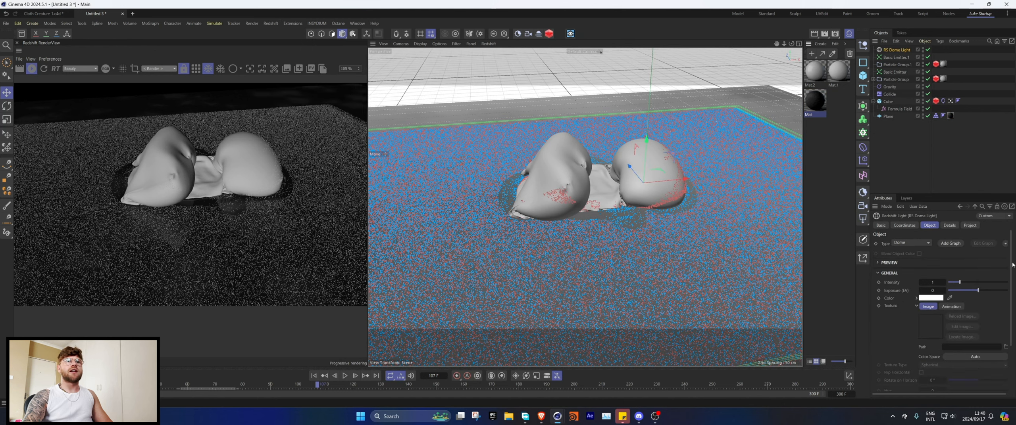
{"action": "left_click", "coordinate": [1005, 348]}
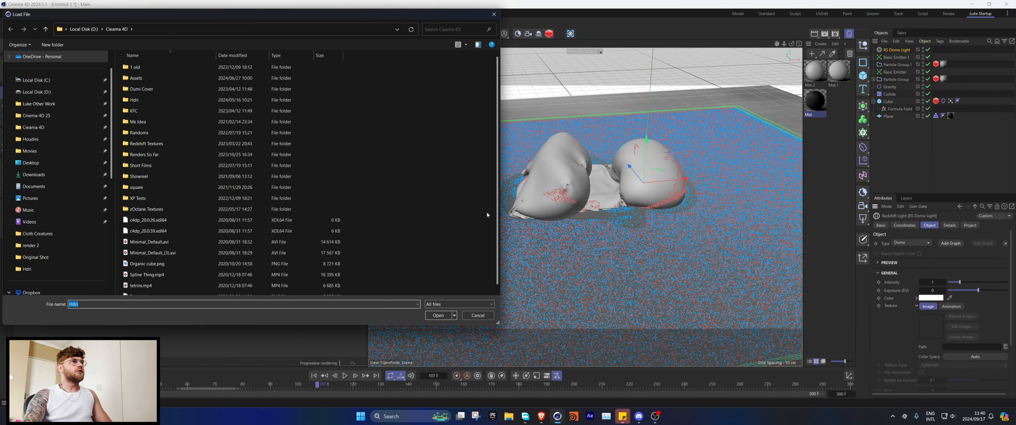
{"action": "left_click", "coordinate": [143, 101]}
{"action": "double_click", "coordinate": [143, 104]}
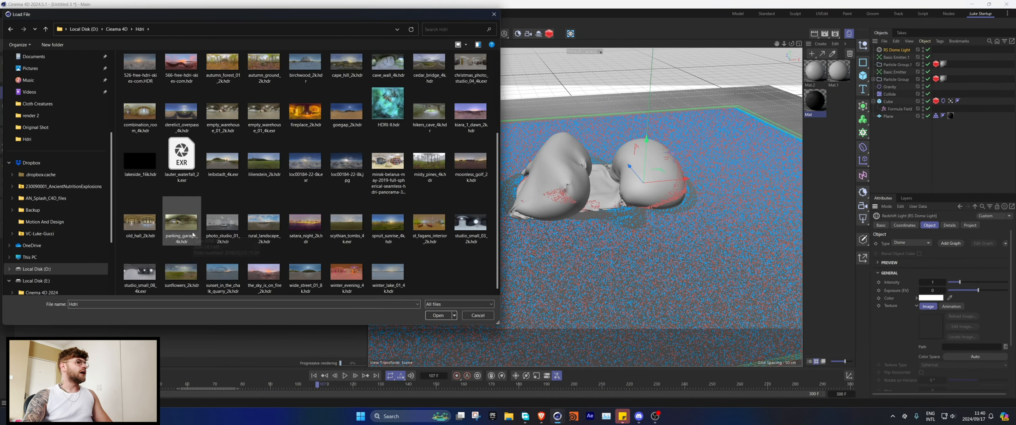
{"action": "double_click", "coordinate": [132, 271]}
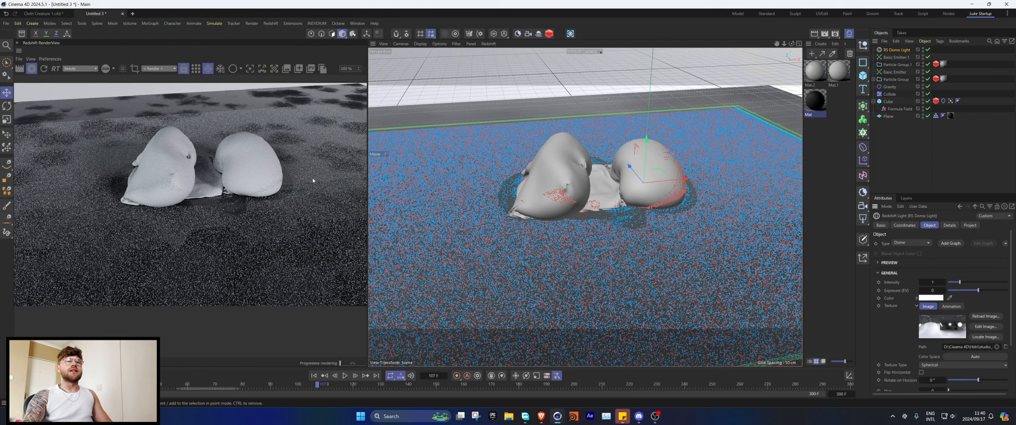
Remove the Invert node from the plane's material so the Maxon Noise feeds Roughness directly.
{"action": "double_click", "coordinate": [807, 102]}
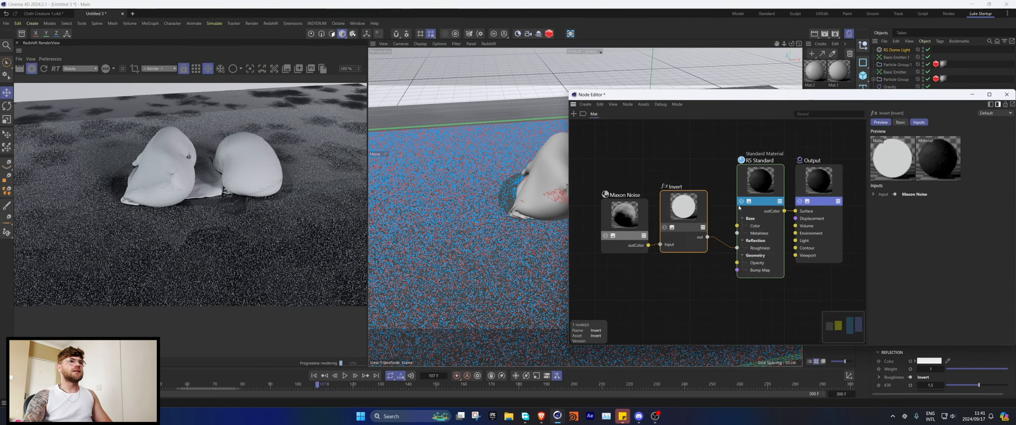
{"action": "key", "text": "Delete"}
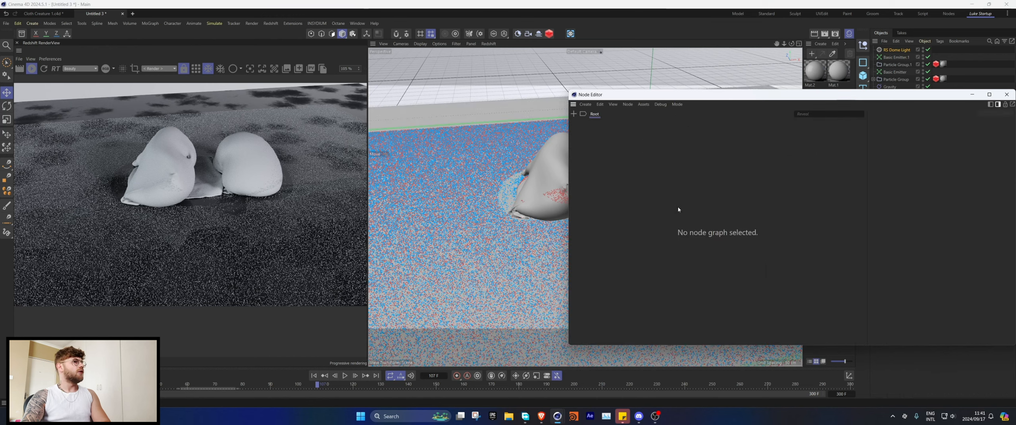
{"action": "key", "text": "ctrl+z"}
{"action": "left_click", "coordinate": [1006, 95]}
{"action": "double_click", "coordinate": [823, 105]}
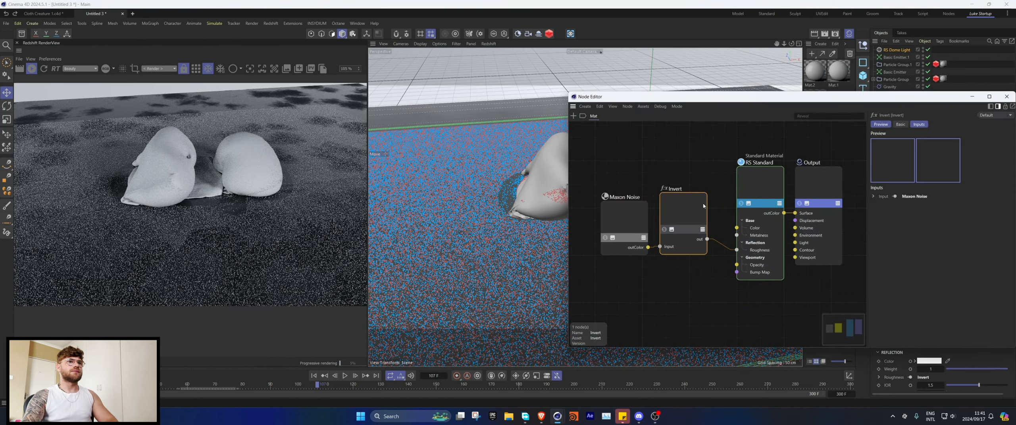
Set the Maxon Noise output's Brightness to -0.76 and Contrast to about 0.26.
{"action": "left_click", "coordinate": [614, 223]}
{"action": "left_click", "coordinate": [886, 337]}
{"action": "scroll", "coordinate": [901, 318], "scroll_direction": "down", "scroll_amount": 3}
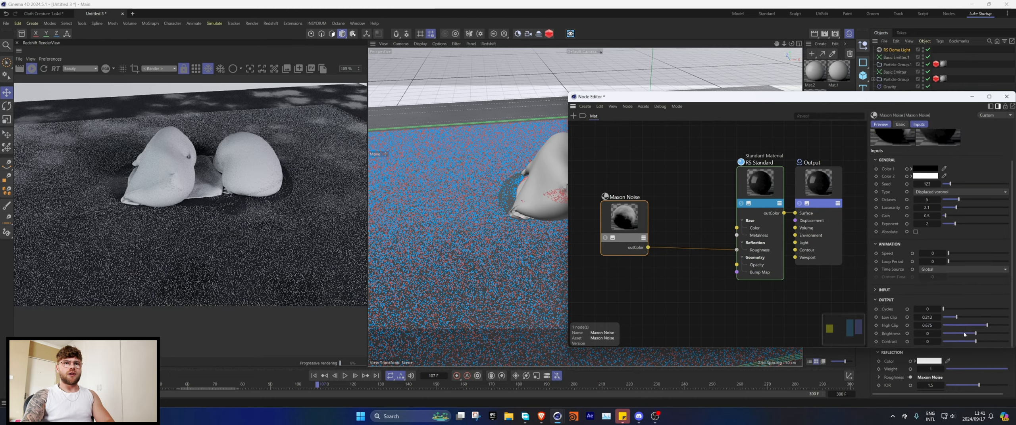
{"action": "left_click_drag", "start_coordinate": [964, 334], "coordinate": [951, 336]}
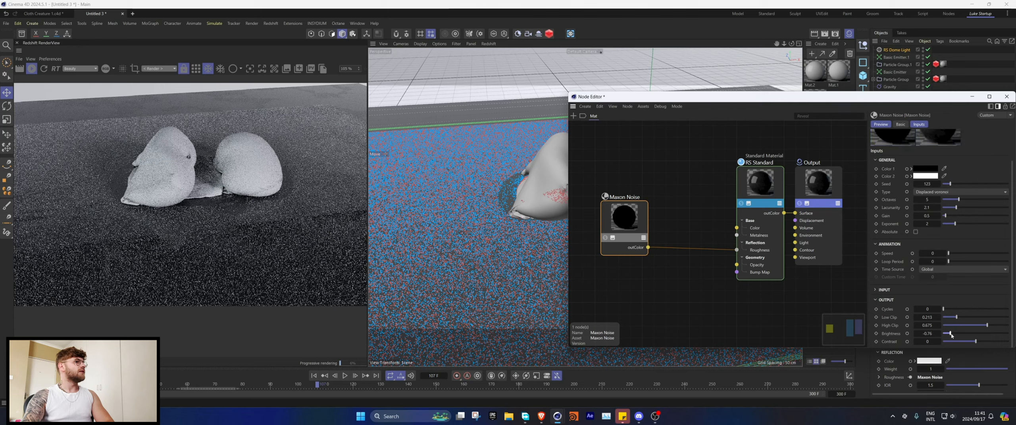
{"action": "scroll", "coordinate": [236, 207], "scroll_direction": "up", "scroll_amount": 3}
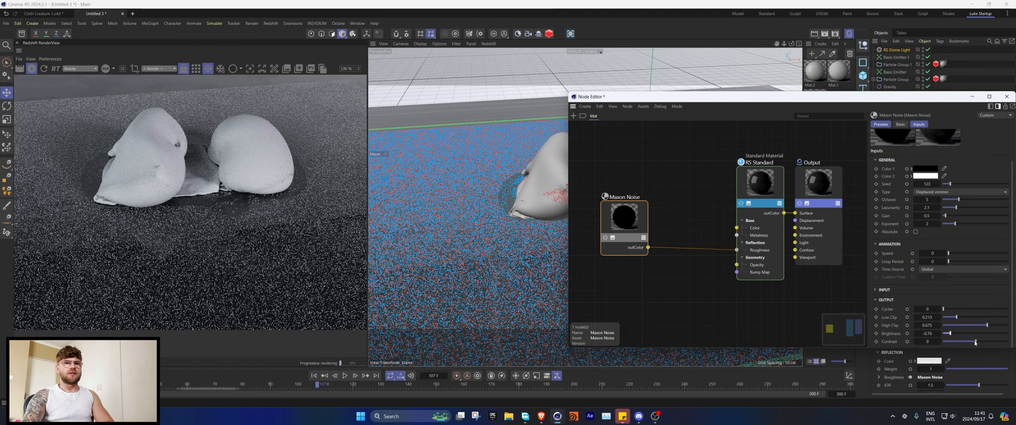
{"action": "left_click_drag", "start_coordinate": [975, 344], "coordinate": [984, 342]}
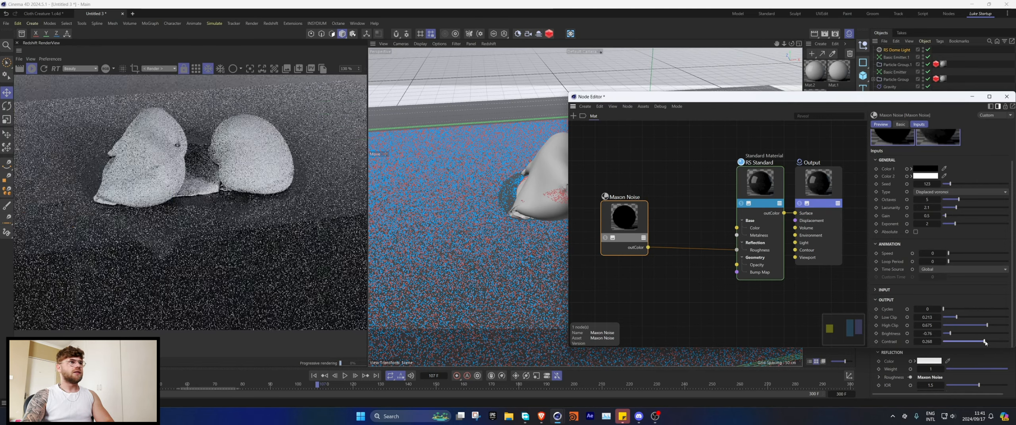
Close the node editor and rotate the dome light's heading to 241°.
{"action": "left_click", "coordinate": [1010, 100]}
{"action": "left_click", "coordinate": [904, 225]}
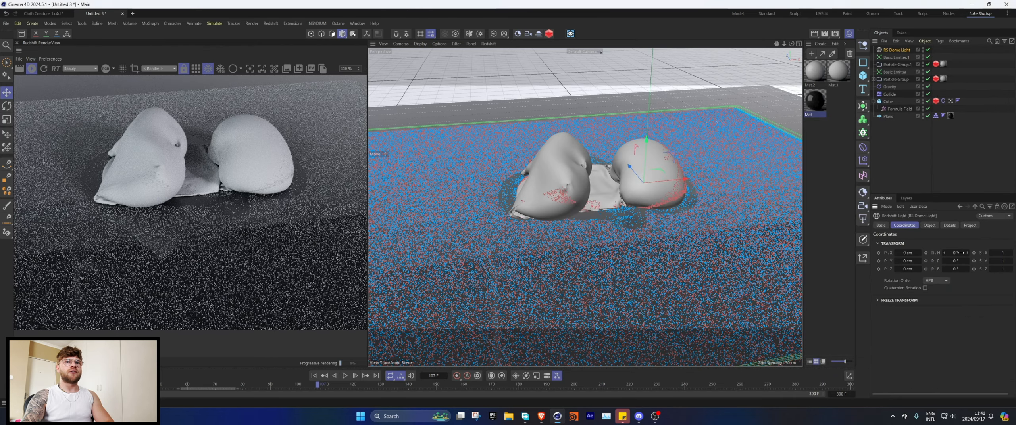
{"action": "left_click_drag", "start_coordinate": [960, 253], "coordinate": [992, 252]}
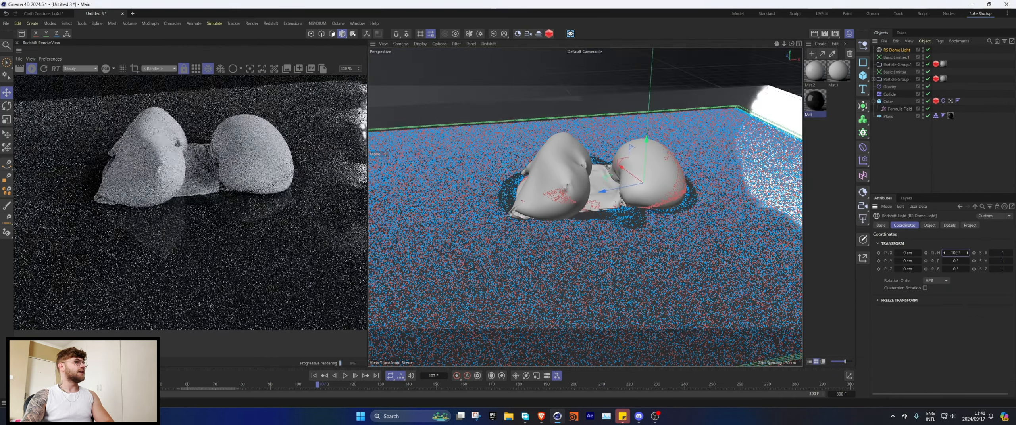
{"action": "scroll", "coordinate": [255, 159], "scroll_direction": "down", "scroll_amount": 3}
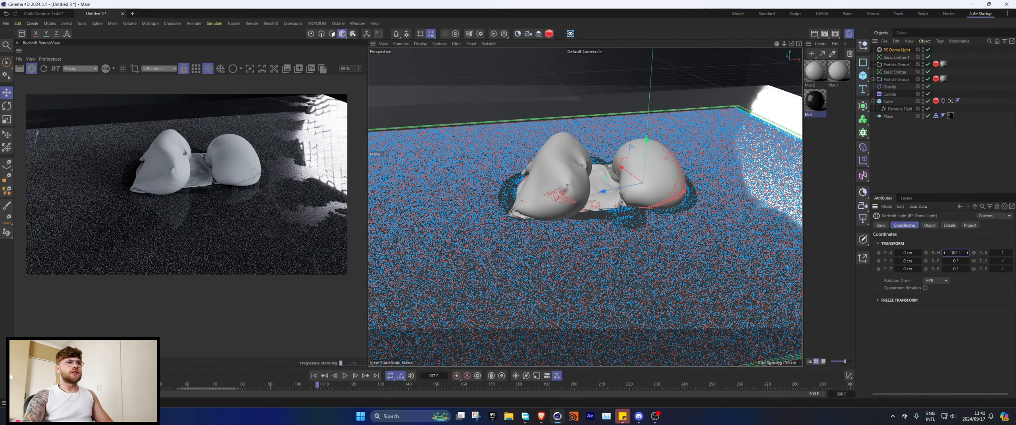
{"action": "left_click_drag", "start_coordinate": [966, 253], "coordinate": [996, 252]}
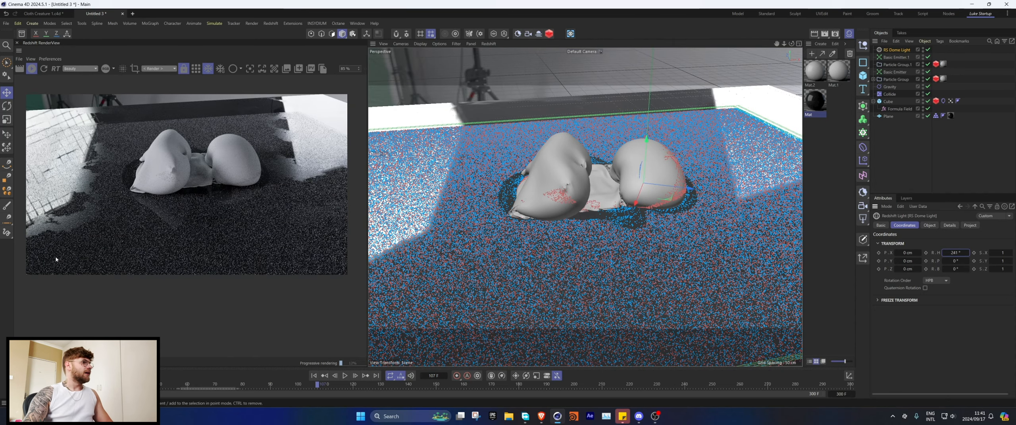
Select the Redshift Object tags of both particle groups and set their particle Scale Multiplier to 0.25.
{"action": "scroll", "coordinate": [569, 212], "scroll_direction": "up", "scroll_amount": 3}
{"action": "left_click_drag", "start_coordinate": [569, 212], "coordinate": [597, 237], "text": "alt"}
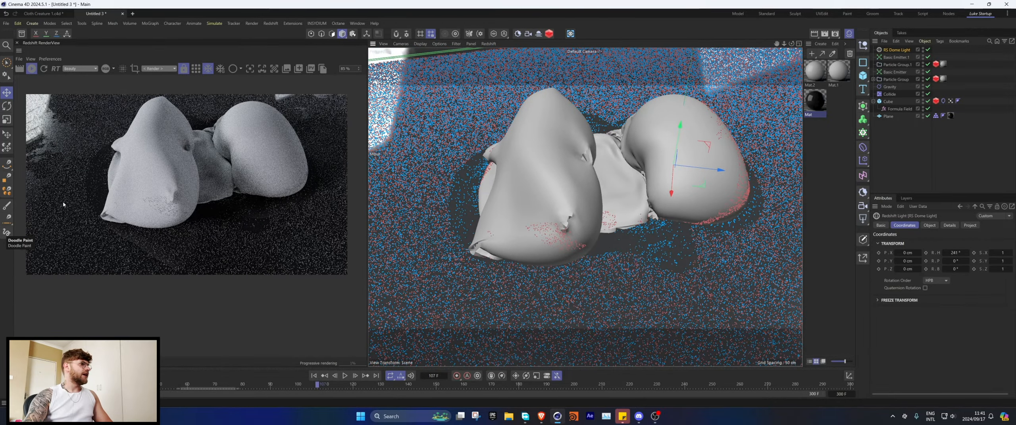
{"action": "scroll", "coordinate": [110, 233], "scroll_direction": "up", "scroll_amount": 5}
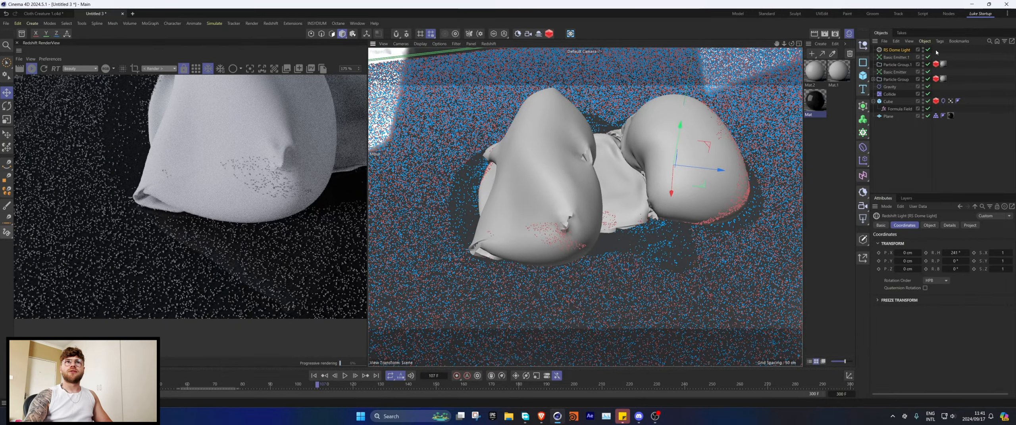
{"action": "left_click_drag", "start_coordinate": [935, 51], "coordinate": [936, 80]}
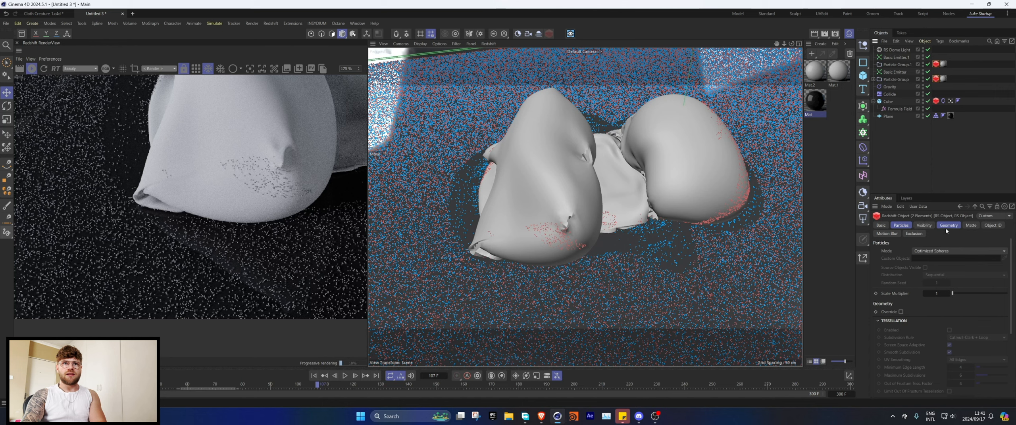
{"action": "left_click", "coordinate": [898, 225]}
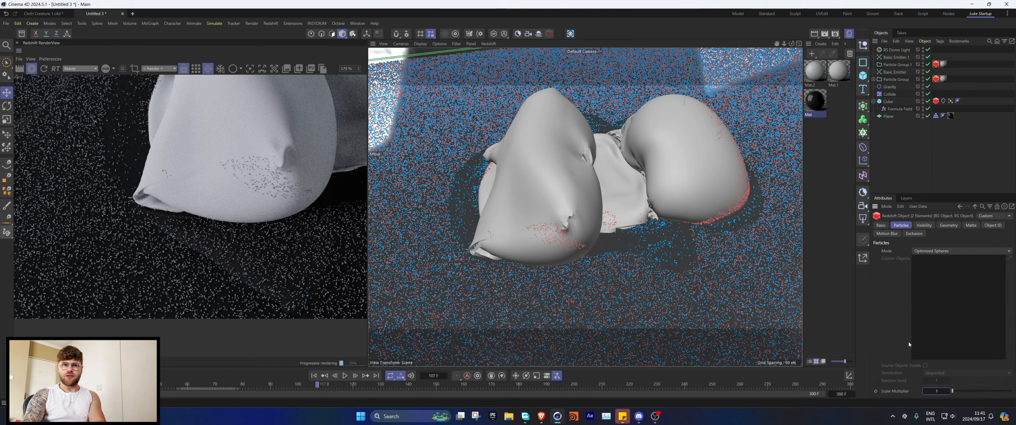
{"action": "key", "text": "Return"}
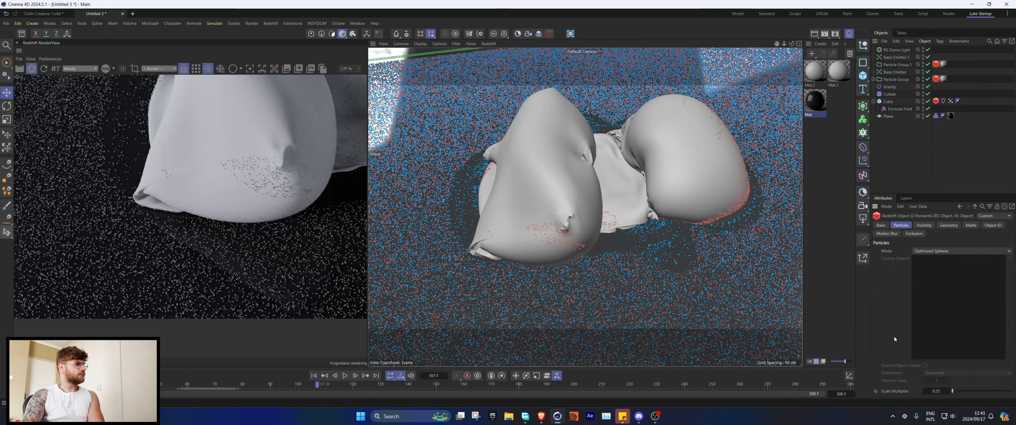
Set the Scale Multiplier of both particle groups to 0.5 and check the particles in the render.
{"action": "scroll", "coordinate": [125, 261], "scroll_direction": "down", "scroll_amount": 2}
{"action": "scroll", "coordinate": [125, 261], "scroll_direction": "down", "scroll_amount": 1}
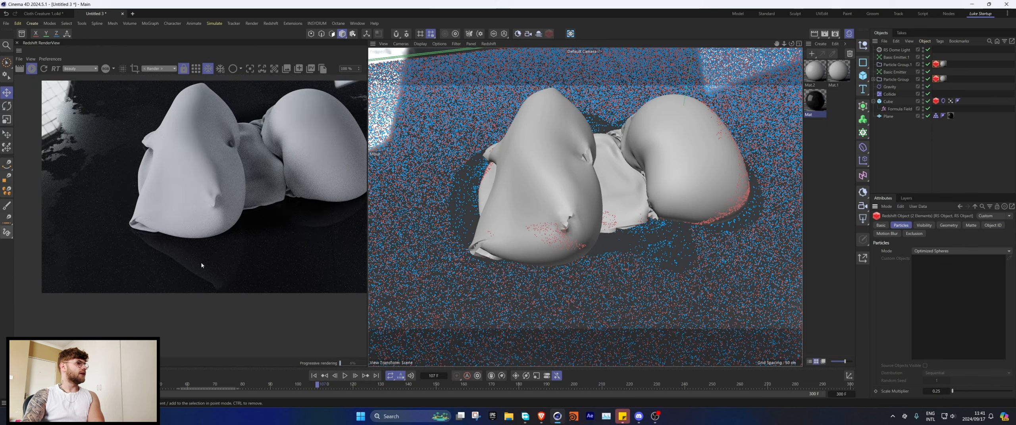
{"action": "type", "text": "0.5"}
{"action": "key", "text": "Return"}
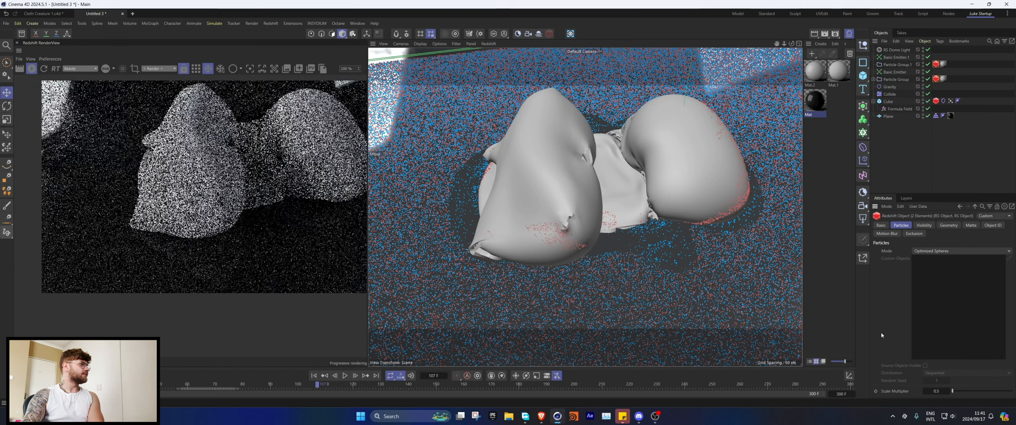
{"action": "scroll", "coordinate": [166, 264], "scroll_direction": "down", "scroll_amount": 1}
{"action": "middle_click_drag", "start_coordinate": [166, 264], "coordinate": [102, 264]}
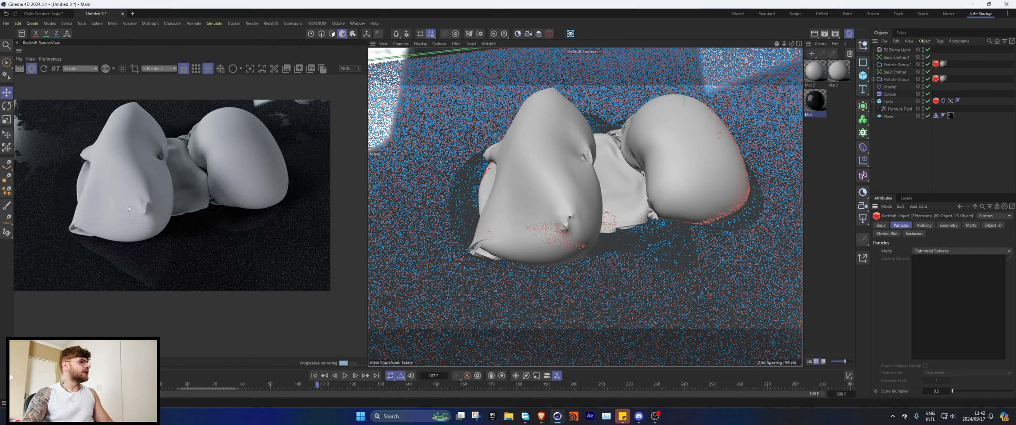
{"action": "scroll", "coordinate": [177, 219], "scroll_direction": "down", "scroll_amount": 1}
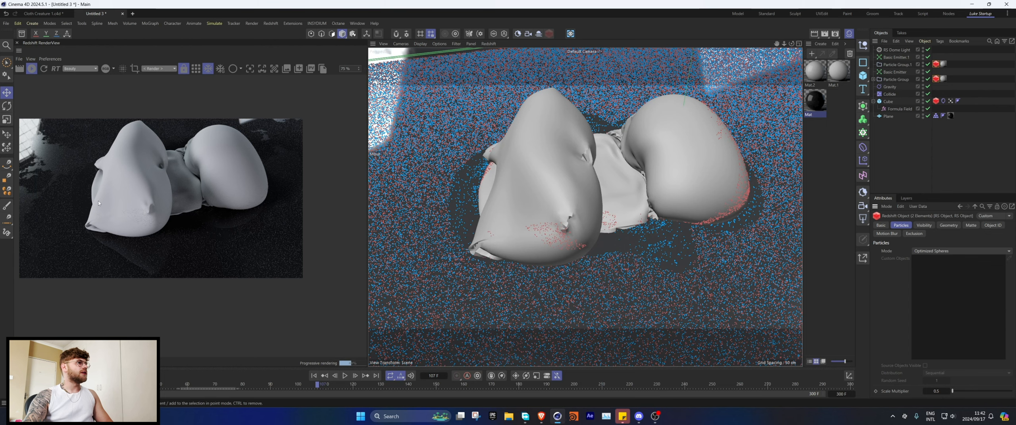
Create a new Redshift standard material, assign it to the cube and open its node graph with room beside the output.
{"action": "double_click", "coordinate": [815, 154]}
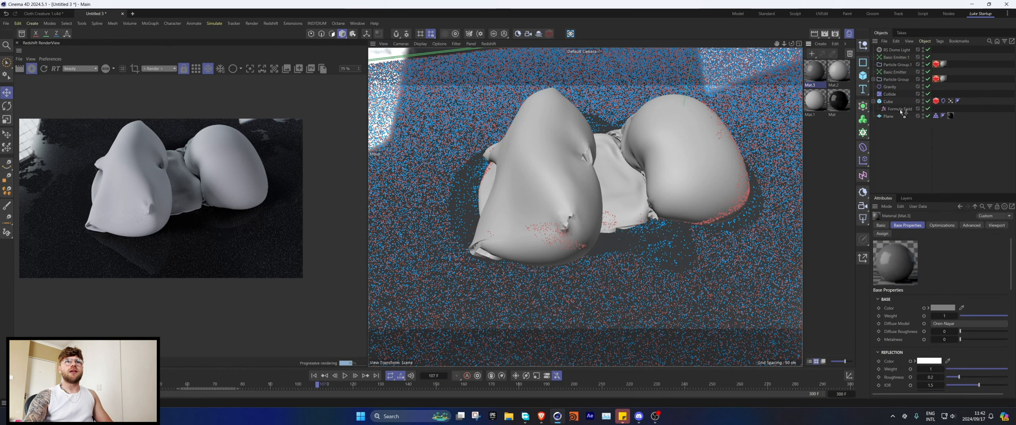
{"action": "double_click", "coordinate": [814, 71]}
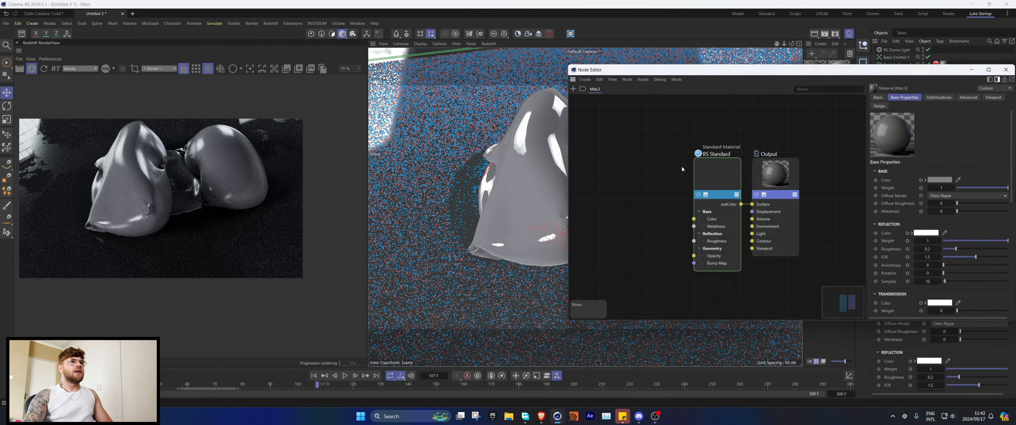
{"action": "left_click_drag", "start_coordinate": [694, 166], "coordinate": [610, 128]}
Add a Material Blender before the output and duplicate the RS Standard node, feeding one into its base and one into Layer 1.
{"action": "double_click", "coordinate": [667, 197]}
{"action": "type", "text": "bl"}
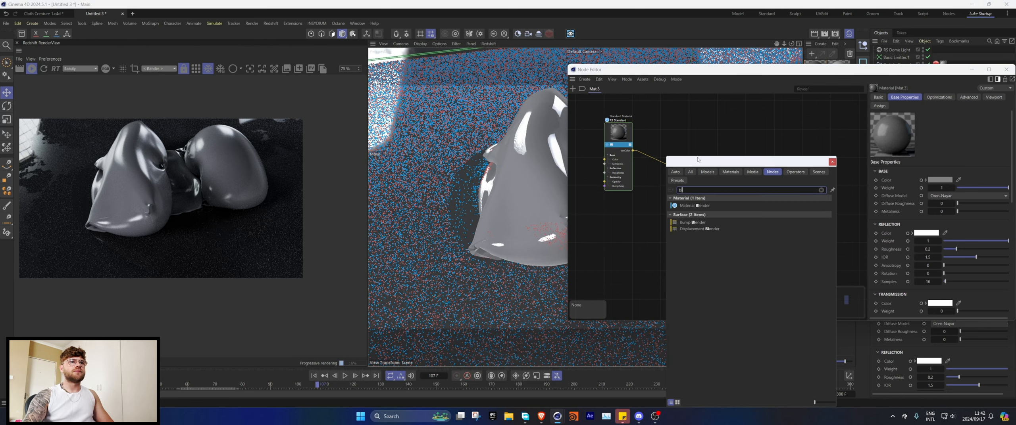
{"action": "key", "text": "Return"}
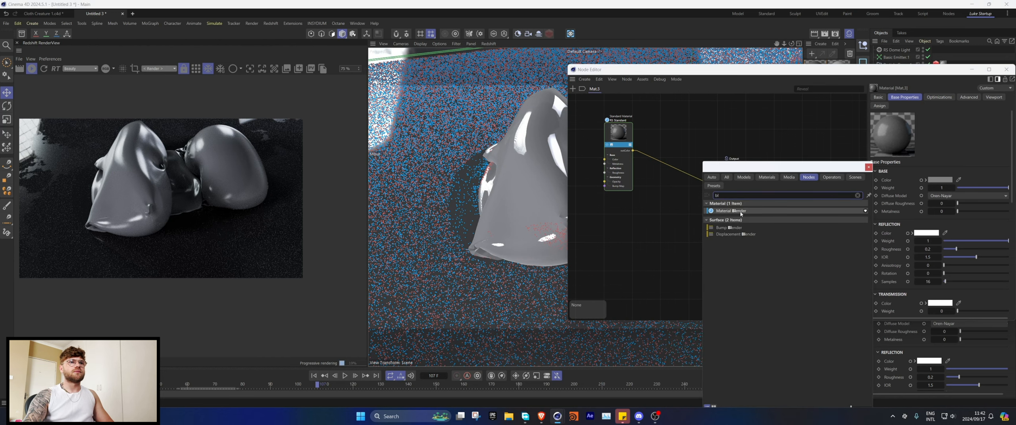
{"action": "left_click", "coordinate": [626, 135]}
{"action": "left_click_drag", "start_coordinate": [626, 135], "coordinate": [660, 194], "text": "ctrl"}
Add a Vertex Attribute node that reads the cube's vertex map and use it as the blender's Layer 1 blend color.
{"action": "double_click", "coordinate": [666, 232]}
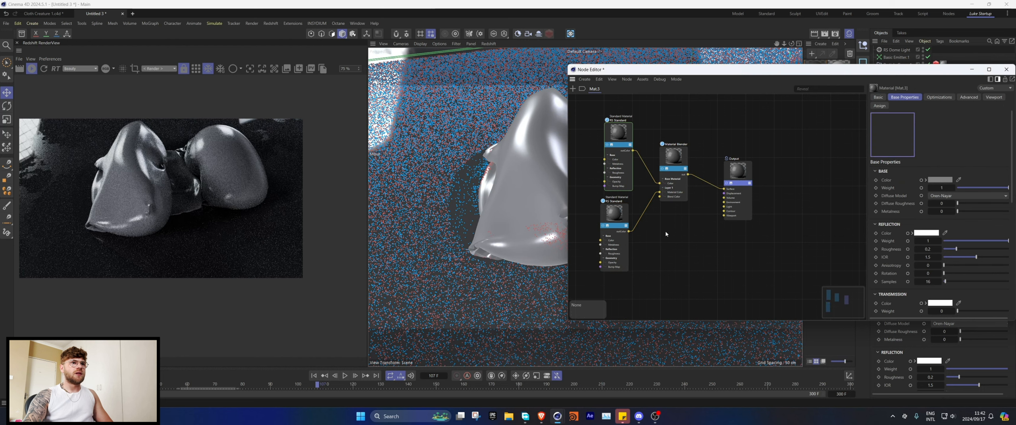
{"action": "type", "text": "ver"}
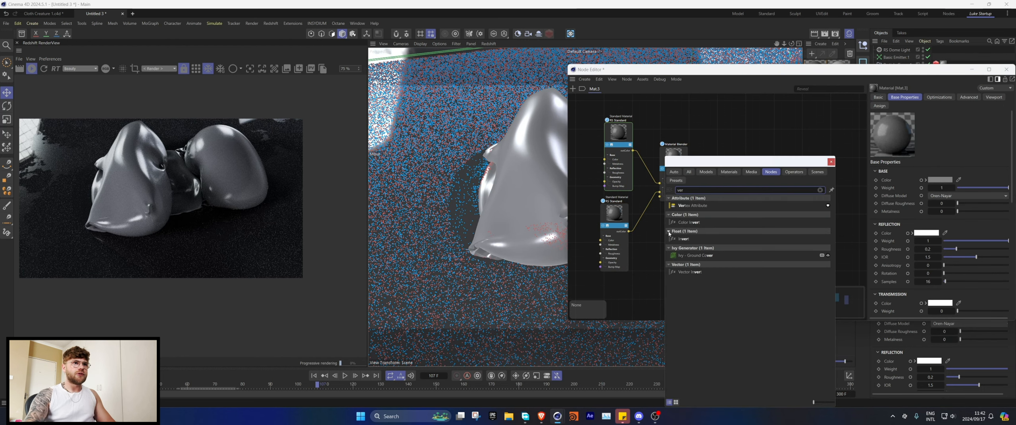
{"action": "left_click", "coordinate": [693, 205]}
{"action": "left_click_drag", "start_coordinate": [662, 197], "coordinate": [660, 197]}
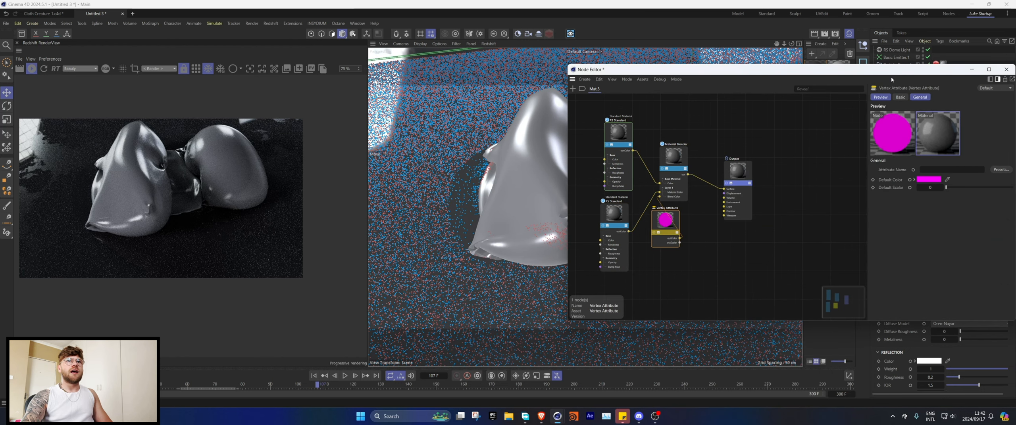
{"action": "left_click_drag", "start_coordinate": [891, 70], "coordinate": [773, 78]}
{"action": "left_click_drag", "start_coordinate": [950, 102], "coordinate": [826, 179]}
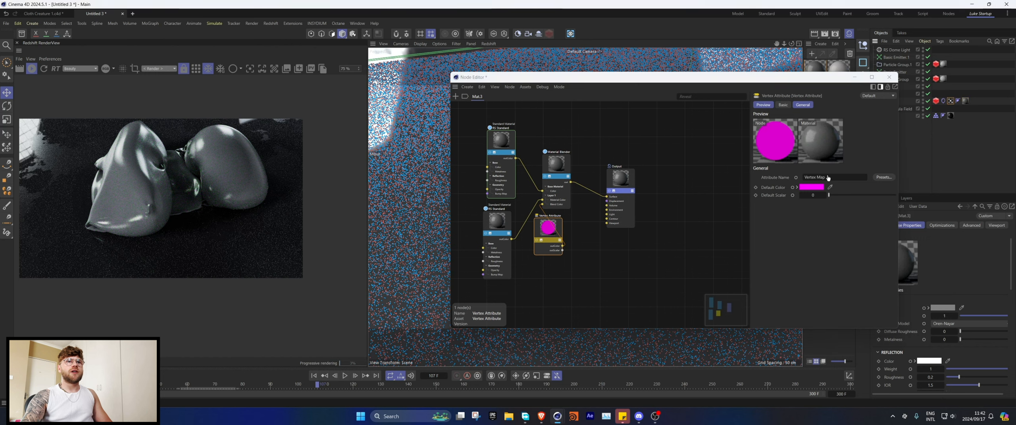
Set the base color of the second RS Standard node, the Layer 1 material, to a light red.
{"action": "left_click", "coordinate": [497, 221]}
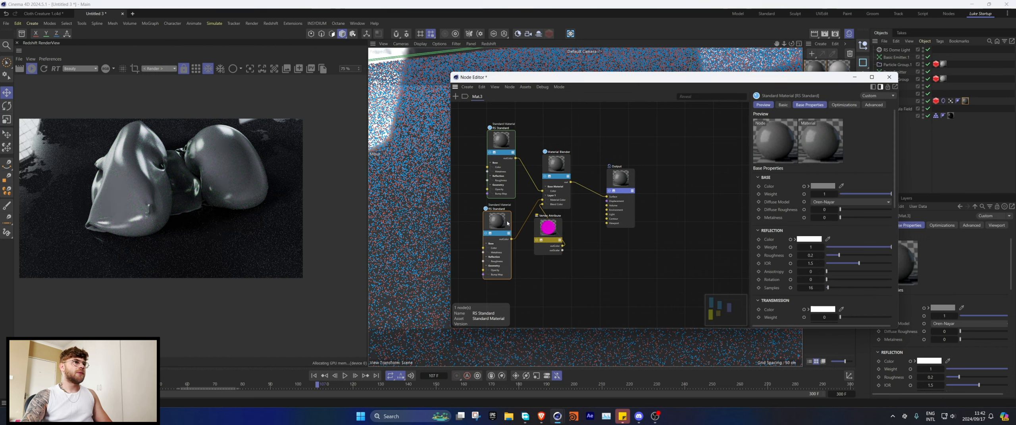
{"action": "left_click", "coordinate": [822, 187]}
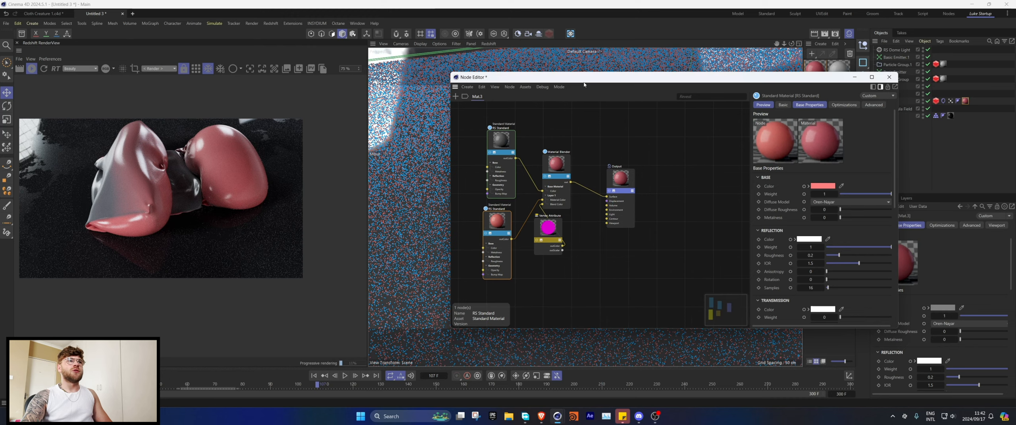
{"action": "left_click_drag", "start_coordinate": [601, 77], "coordinate": [734, 101]}
Connect the grey base RS Standard node directly to the output's Surface and select that node.
{"action": "middle_click_drag", "start_coordinate": [698, 178], "coordinate": [732, 183]}
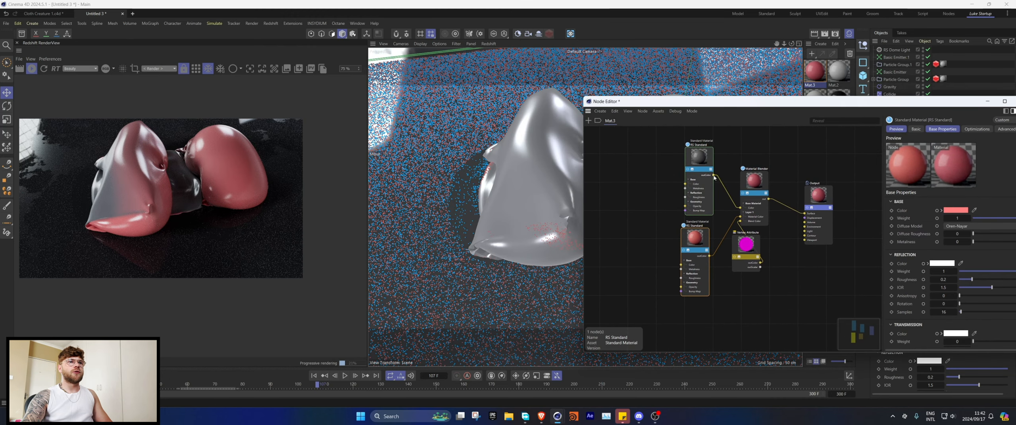
{"action": "left_click_drag", "start_coordinate": [714, 176], "coordinate": [804, 214]}
{"action": "left_click", "coordinate": [701, 160]}
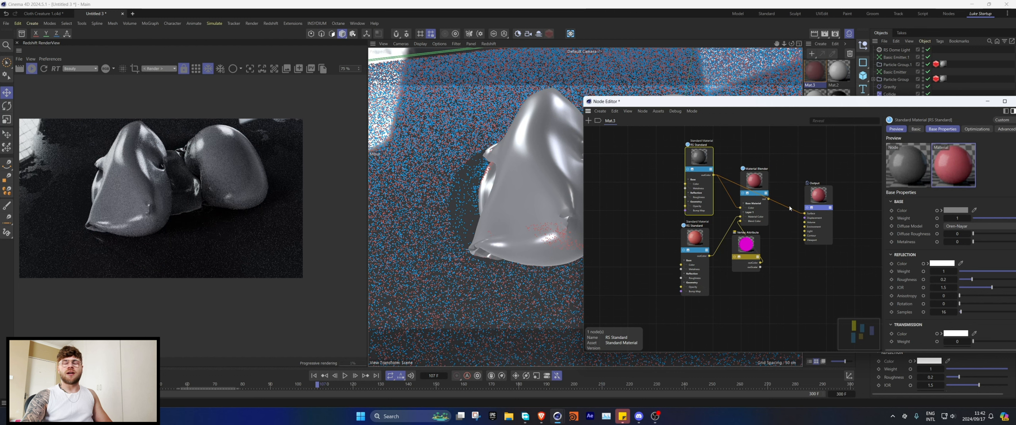
Add a Maxon Noise node and connect it to the grey RS Standard's transmission color.
{"action": "middle_click_drag", "start_coordinate": [666, 198], "coordinate": [726, 221]}
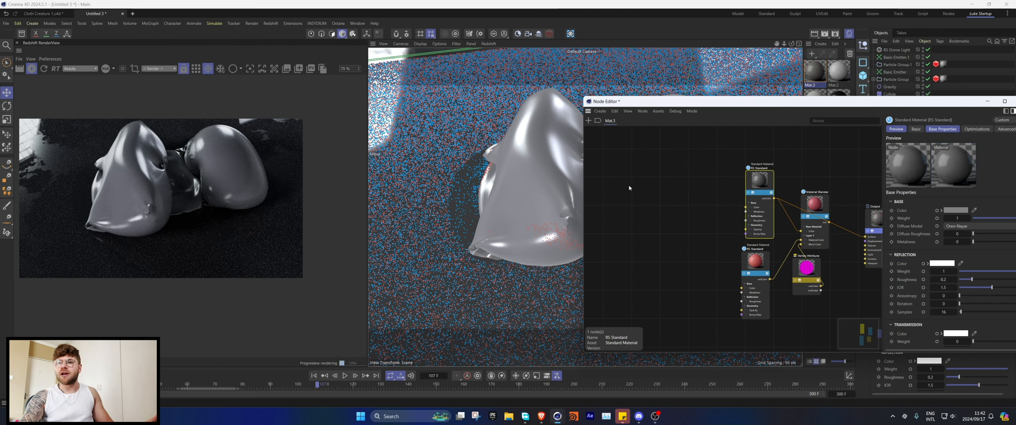
{"action": "double_click", "coordinate": [725, 180]}
{"action": "type", "text": "max"}
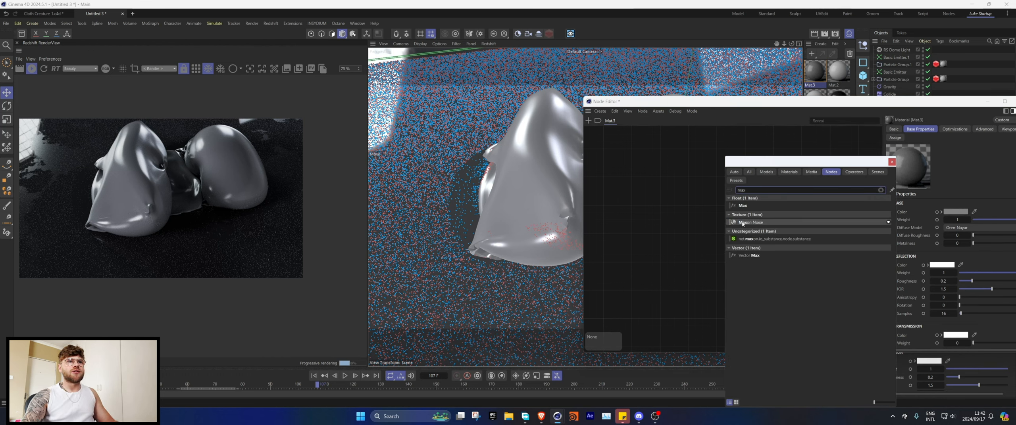
{"action": "double_click", "coordinate": [740, 222]}
{"action": "left_click_drag", "start_coordinate": [732, 171], "coordinate": [632, 198]}
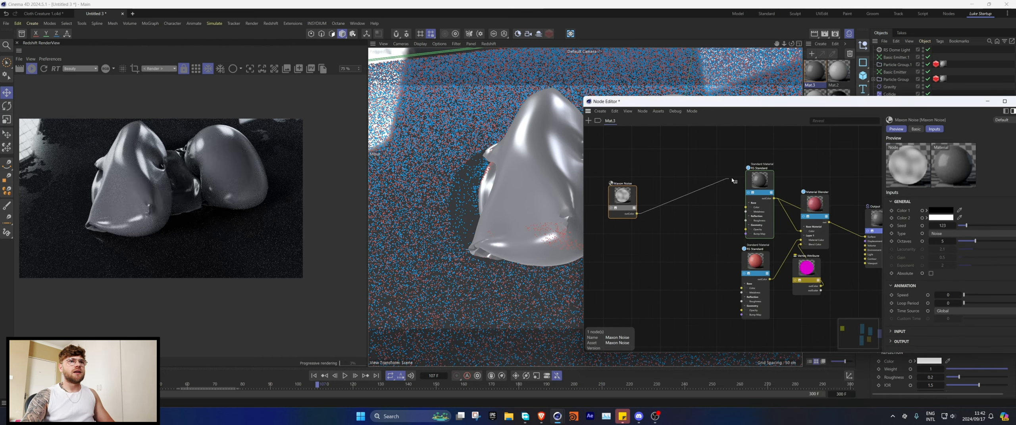
{"action": "left_click_drag", "start_coordinate": [752, 176], "coordinate": [753, 175]}
{"action": "left_click", "coordinate": [838, 210]}
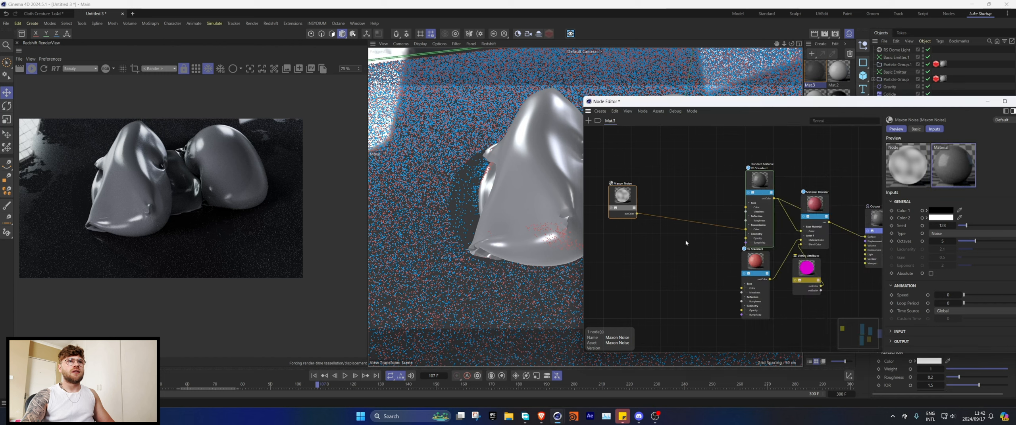
Add a Bump Map node fed by the Maxon Noise and connect it to the grey RS Standard's Bump Map input.
{"action": "double_click", "coordinate": [686, 242]}
{"action": "type", "text": "bum"}
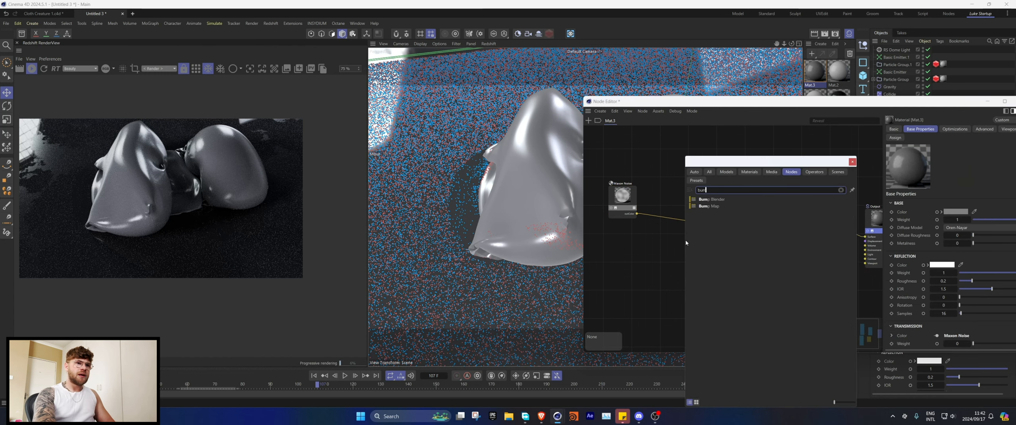
{"action": "double_click", "coordinate": [714, 206]}
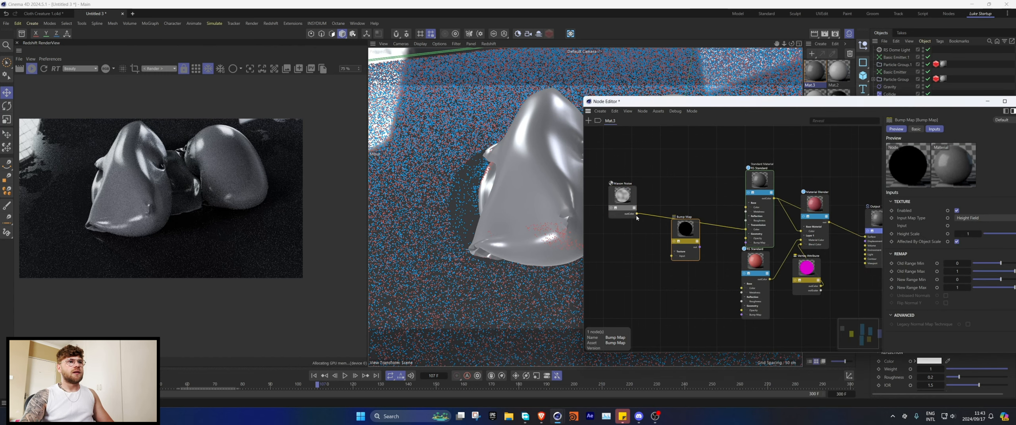
{"action": "left_click_drag", "start_coordinate": [671, 254], "coordinate": [746, 242]}
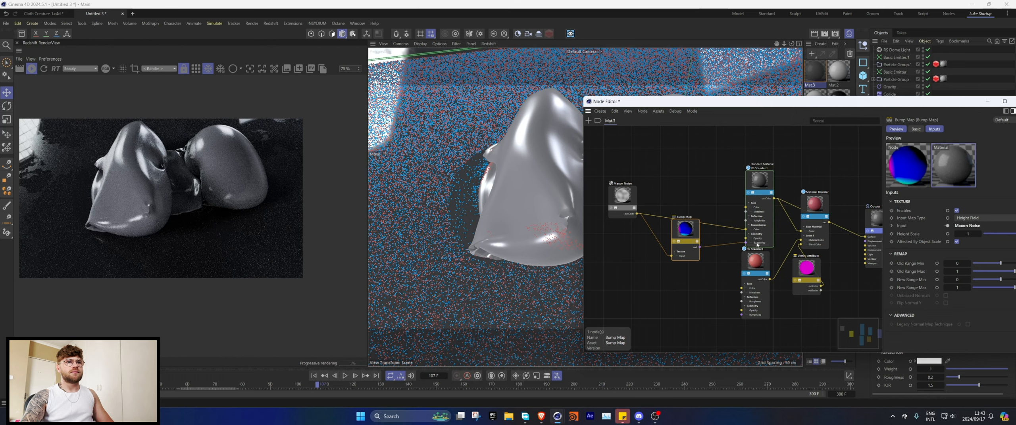
Set the grey RS Standard's base color weight to 0 and its transmission weight to 1.
{"action": "left_click_drag", "start_coordinate": [984, 219], "coordinate": [925, 267]}
{"action": "scroll", "coordinate": [928, 270], "scroll_direction": "down", "scroll_amount": 2}
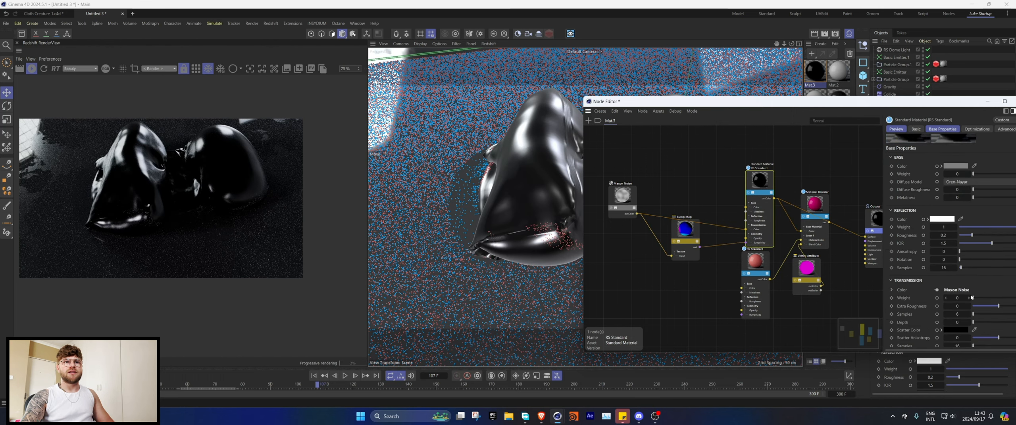
{"action": "left_click_drag", "start_coordinate": [1000, 299], "coordinate": [1015, 299]}
{"action": "left_click_drag", "start_coordinate": [865, 101], "coordinate": [790, 95]}
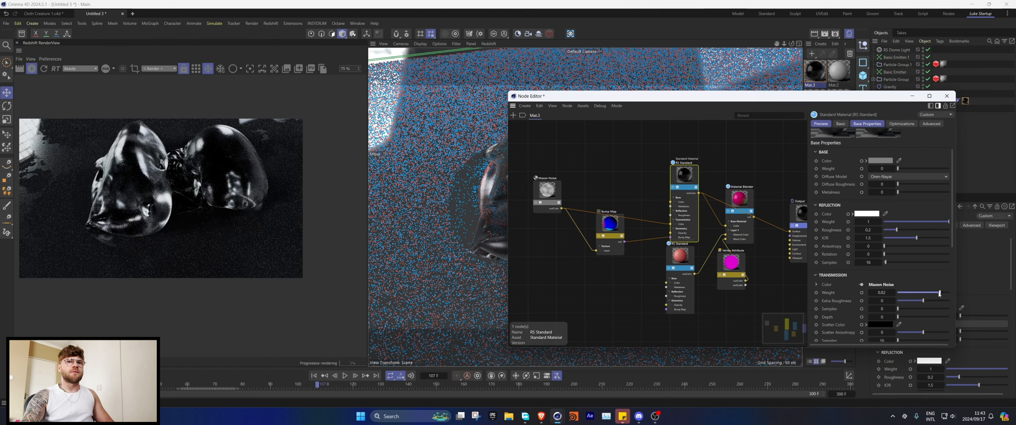
Preview the Maxon Noise on its own in the render and set its noise type to FBM.
{"action": "left_click", "coordinate": [535, 203]}
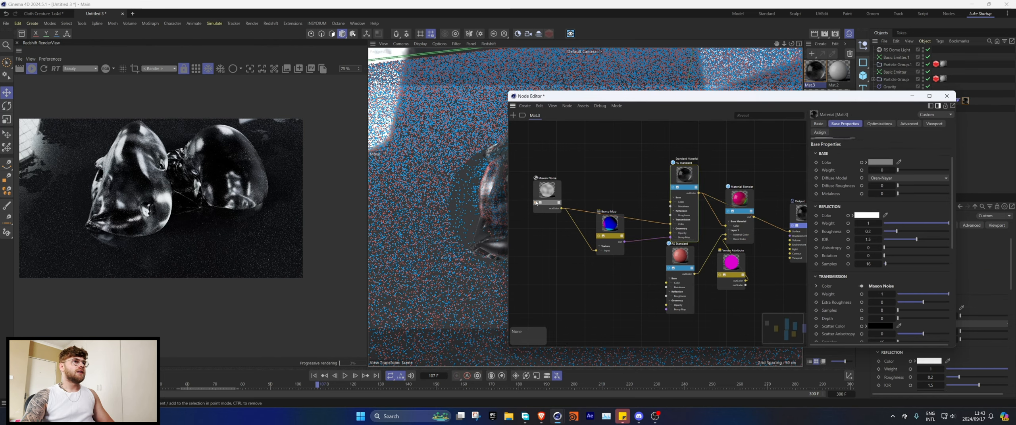
{"action": "left_click_drag", "start_coordinate": [540, 196], "coordinate": [550, 188]}
{"action": "left_click", "coordinate": [871, 229]}
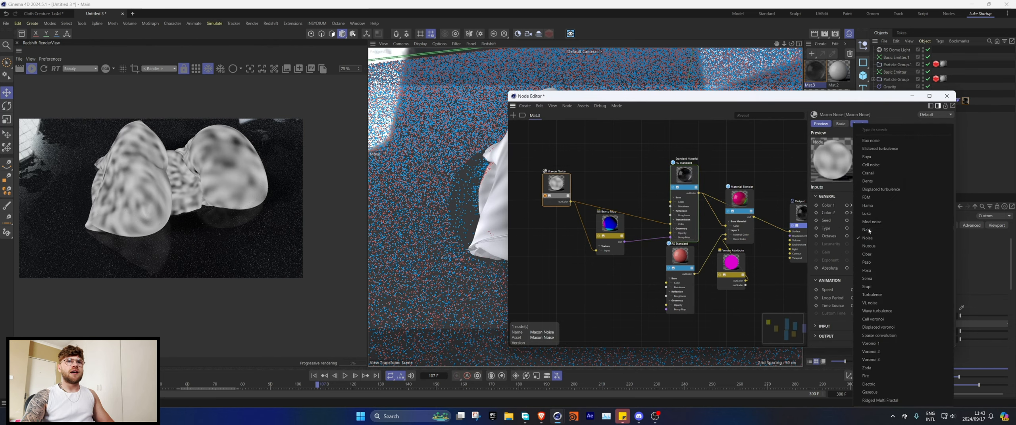
{"action": "left_click", "coordinate": [872, 176]}
{"action": "key", "text": "Down"}
{"action": "key", "text": "Down"}
{"action": "key", "text": "Down"}
{"action": "key", "text": "Down"}
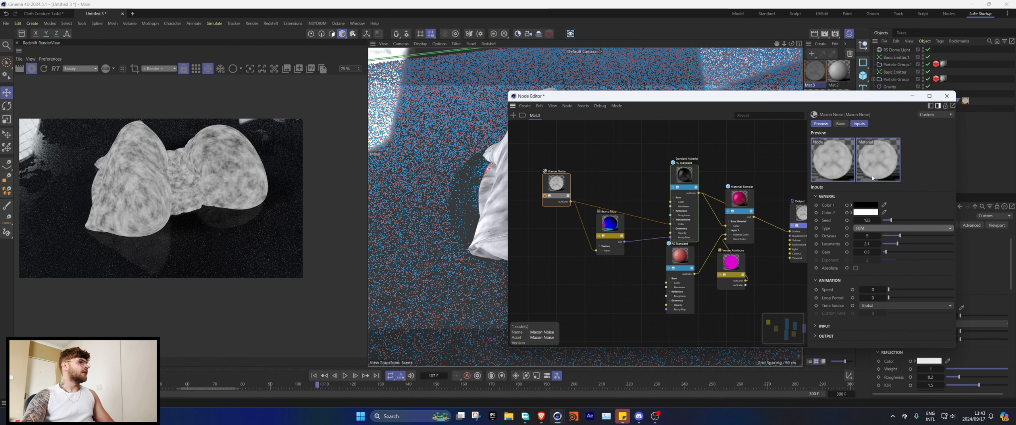
Set the Maxon Noise output's Low Clip to about 0.199 and return the render to the full material.
{"action": "left_click", "coordinate": [823, 327]}
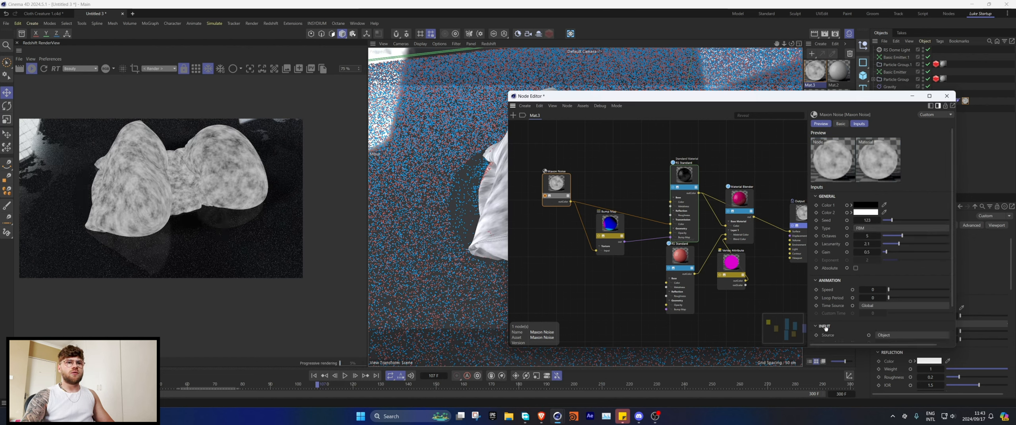
{"action": "scroll", "coordinate": [905, 309], "scroll_direction": "down", "scroll_amount": 1}
{"action": "left_click", "coordinate": [825, 336]}
{"action": "scroll", "coordinate": [858, 308], "scroll_direction": "down", "scroll_amount": 1}
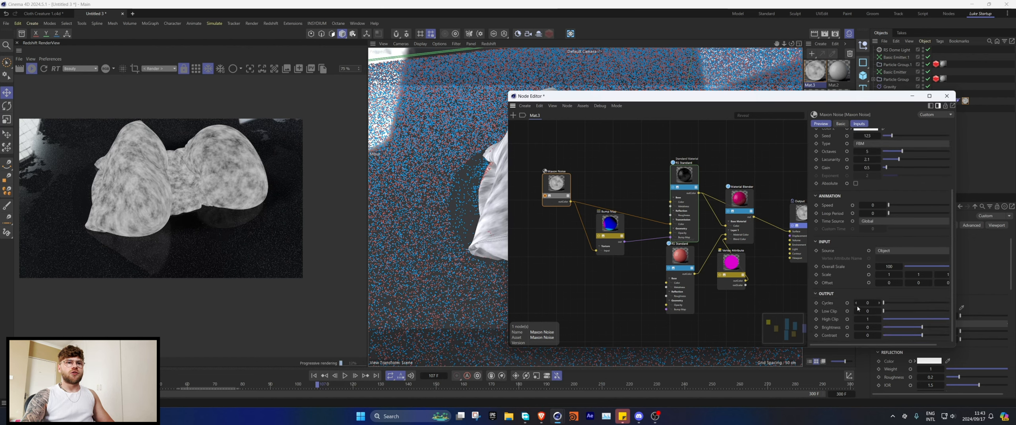
{"action": "left_click_drag", "start_coordinate": [894, 312], "coordinate": [949, 319]}
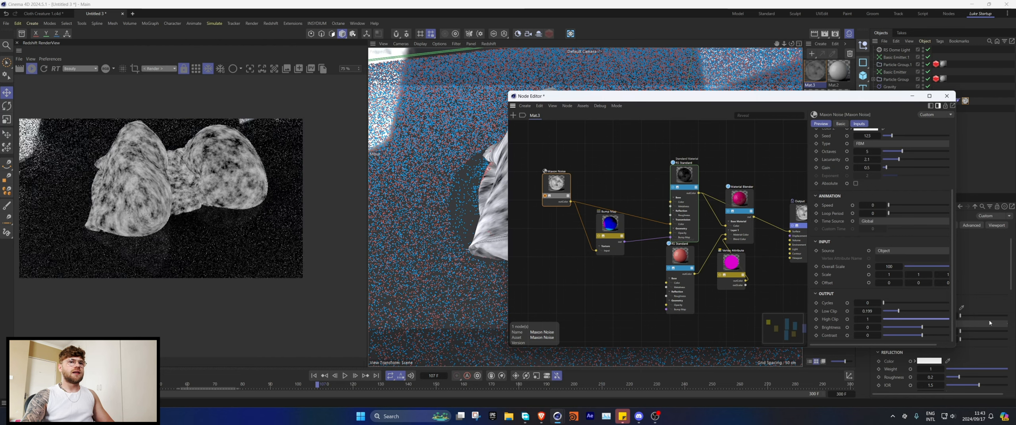
{"action": "left_click", "coordinate": [544, 196]}
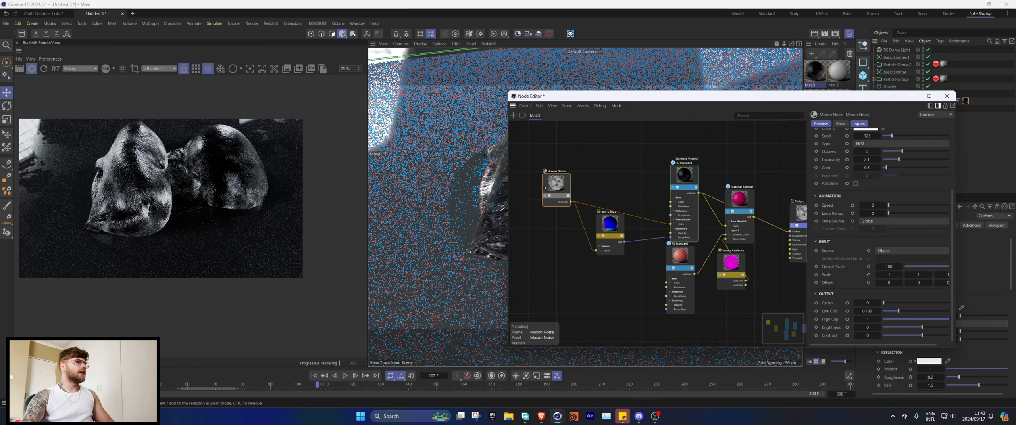
Insert a Ramp node between the Maxon Noise and the grey RS Standard's transmission color.
{"action": "left_click_drag", "start_coordinate": [543, 189], "coordinate": [502, 215]}
{"action": "double_click", "coordinate": [600, 180]}
{"action": "type", "text": "ras"}
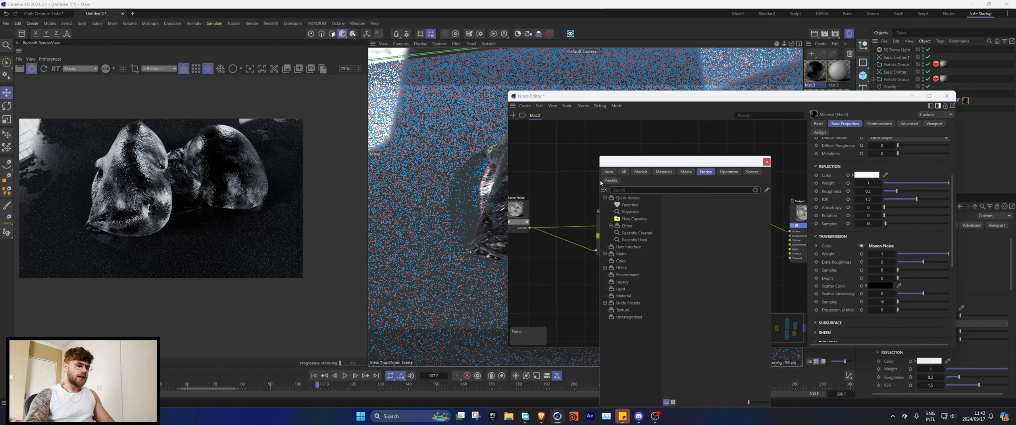
{"action": "key", "text": "BackSpace"}
{"action": "type", "text": "mp"}
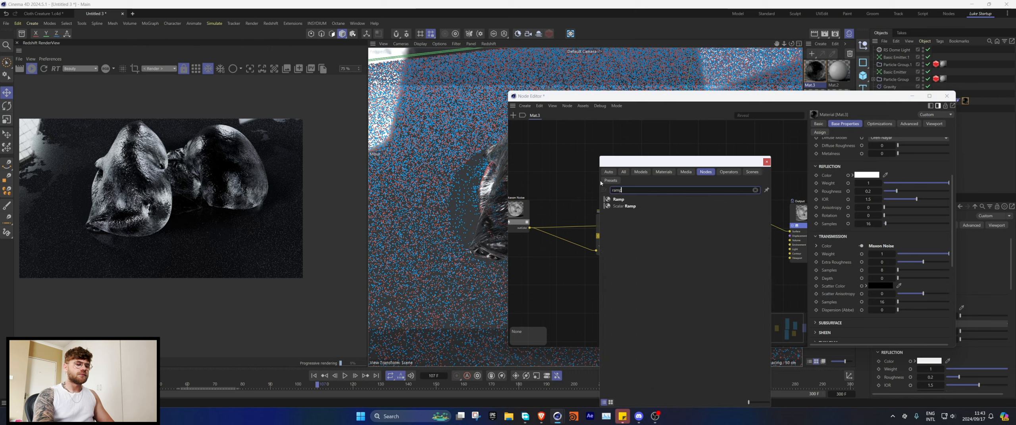
{"action": "left_click", "coordinate": [620, 200]}
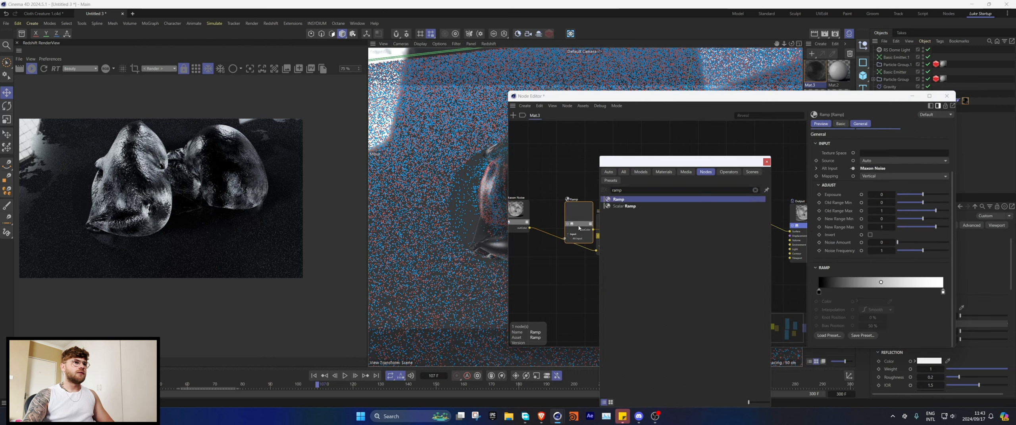
{"action": "double_click", "coordinate": [820, 292]}
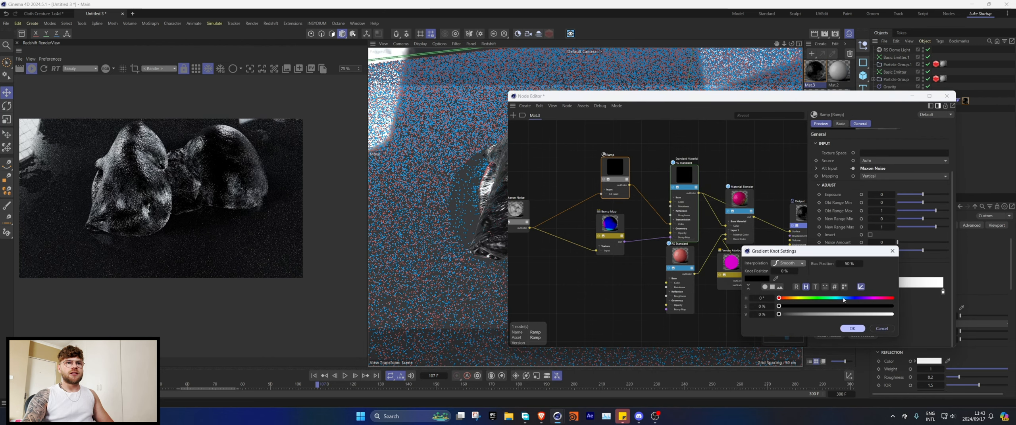
{"action": "left_click_drag", "start_coordinate": [779, 314], "coordinate": [795, 314]}
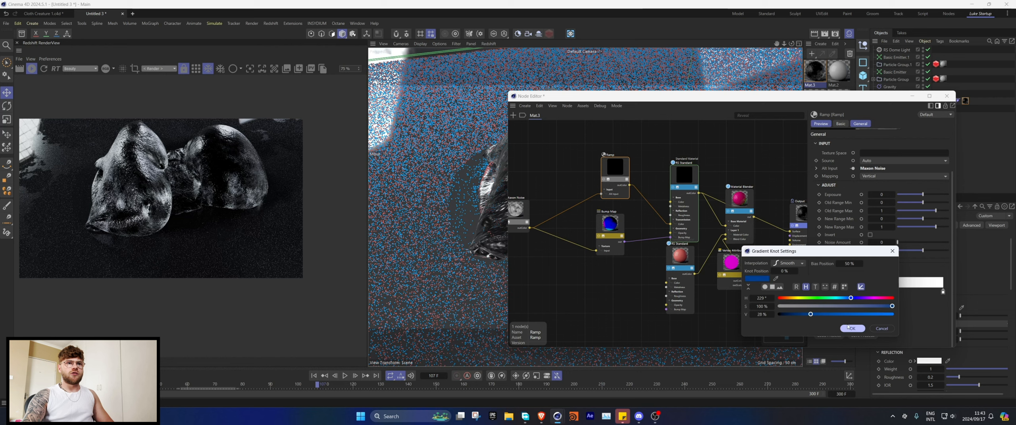
{"action": "left_click", "coordinate": [881, 328]}
Set the Ramp's starting knot to a darkened, fully saturated blue with a hue of about 237°.
{"action": "double_click", "coordinate": [819, 293]}
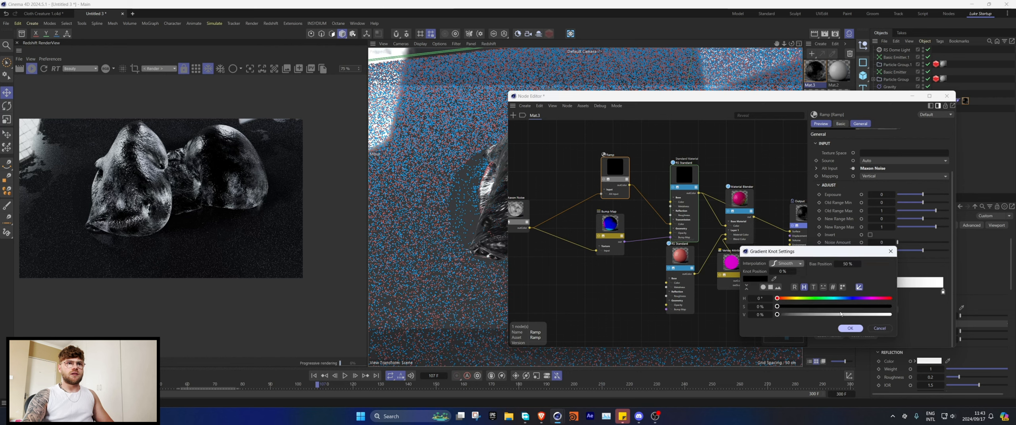
{"action": "left_click", "coordinate": [851, 307]}
{"action": "left_click_drag", "start_coordinate": [853, 314], "coordinate": [893, 314]}
{"action": "left_click_drag", "start_coordinate": [883, 307], "coordinate": [911, 311]}
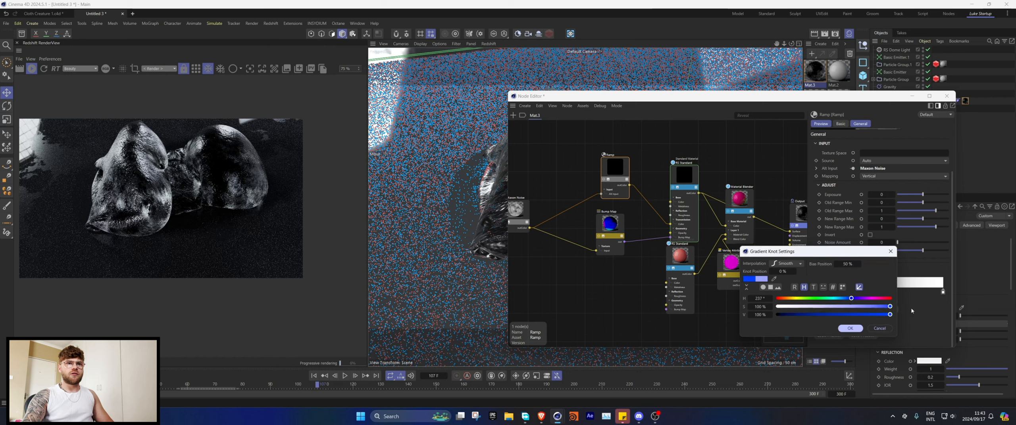
{"action": "left_click", "coordinate": [805, 314]}
{"action": "left_click", "coordinate": [855, 330]}
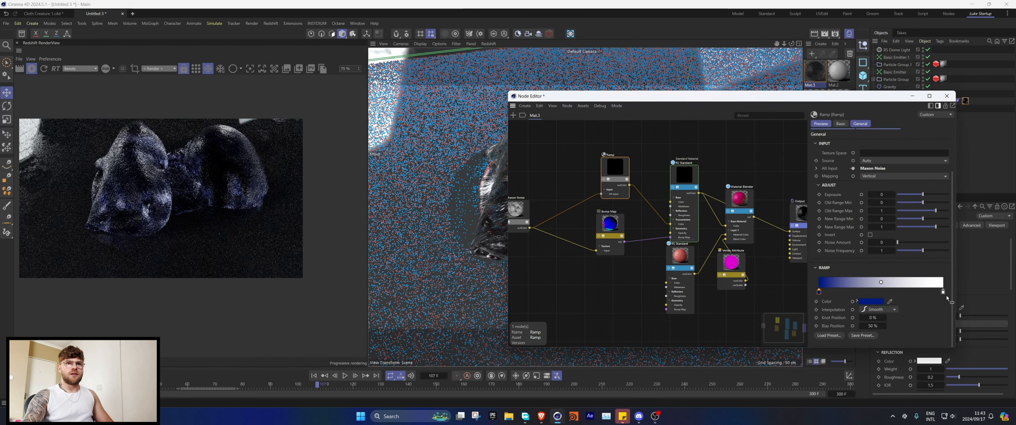
Recolor the Ramp's end knot to a light cyan and move it to a position of about 23.5%.
{"action": "double_click", "coordinate": [943, 292]}
{"action": "left_click", "coordinate": [874, 301]}
{"action": "left_click_drag", "start_coordinate": [813, 307], "coordinate": [848, 293]}
{"action": "left_click", "coordinate": [885, 330]}
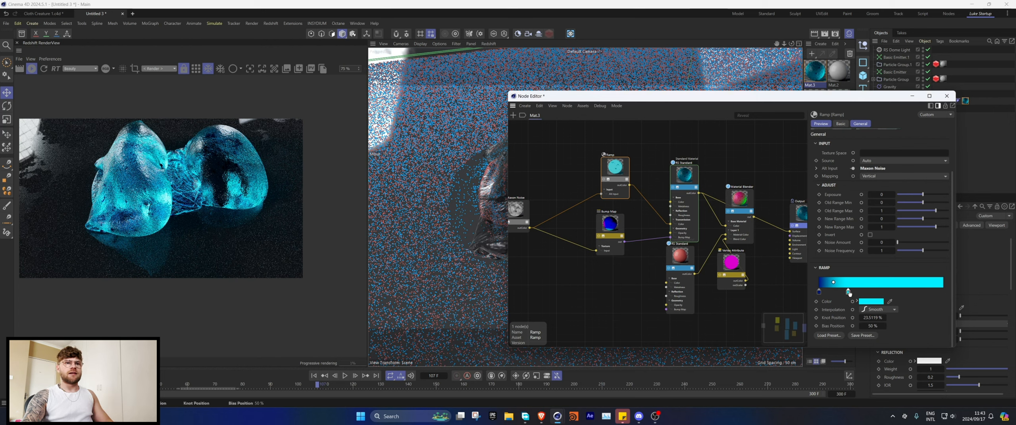
{"action": "double_click", "coordinate": [848, 292]}
{"action": "left_click", "coordinate": [892, 305]}
{"action": "left_click", "coordinate": [881, 327]}
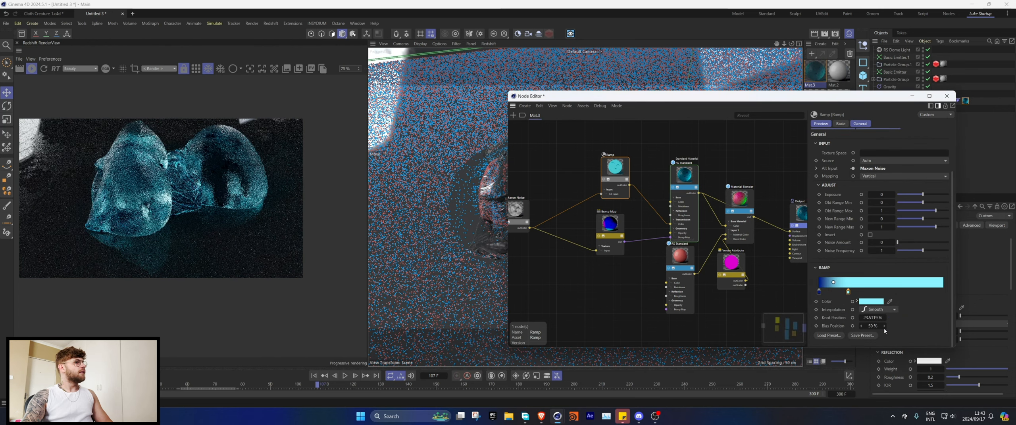
Shift the Ramp's knots to about 6% and 29.2% and change the second knot's color to light sky blue.
{"action": "left_click_drag", "start_coordinate": [821, 292], "coordinate": [854, 292]}
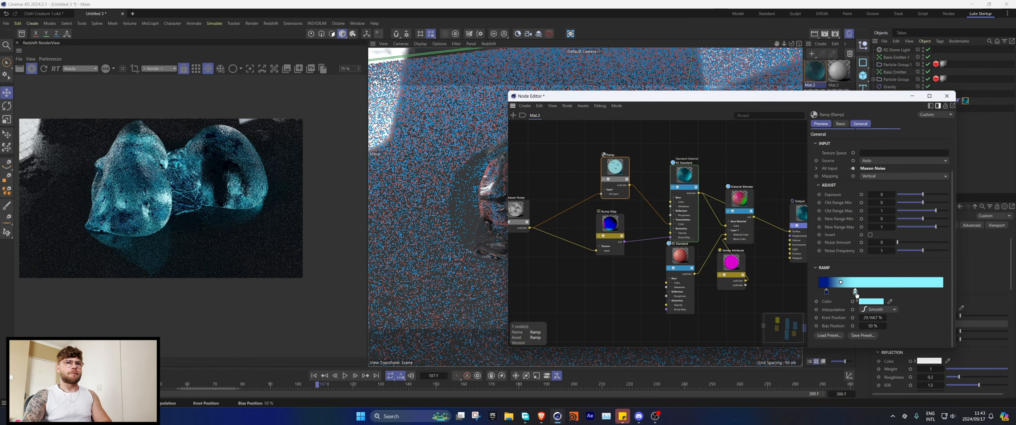
{"action": "double_click", "coordinate": [854, 293]}
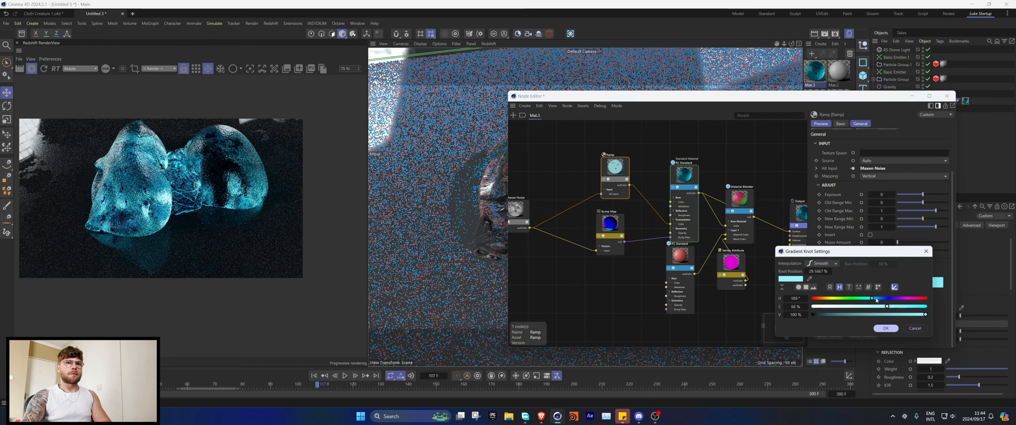
{"action": "left_click", "coordinate": [886, 328]}
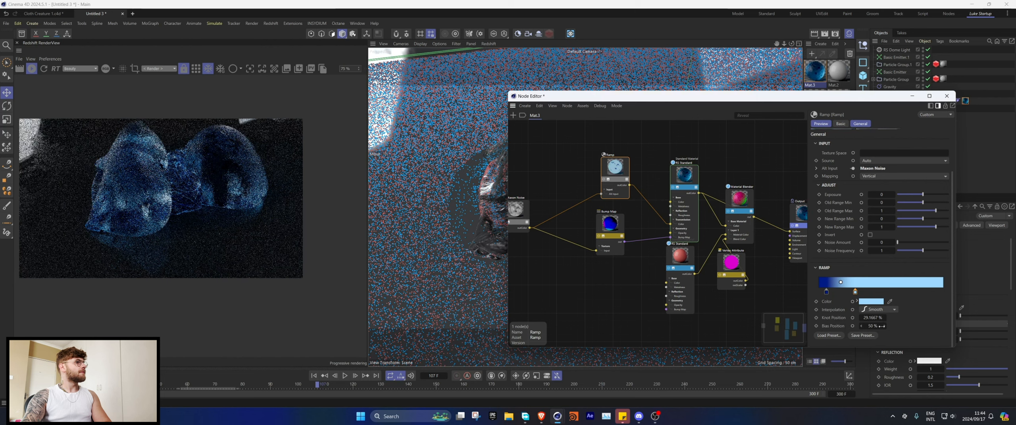
{"action": "double_click", "coordinate": [856, 293]}
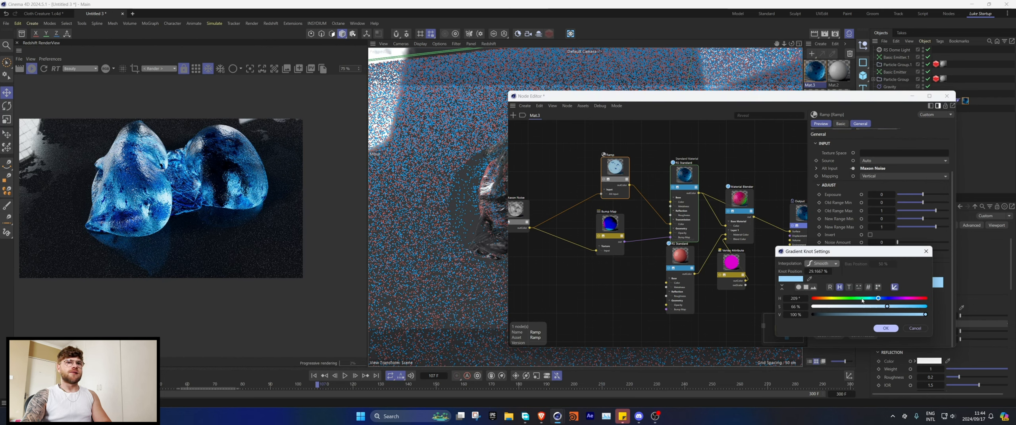
{"action": "left_click", "coordinate": [884, 329]}
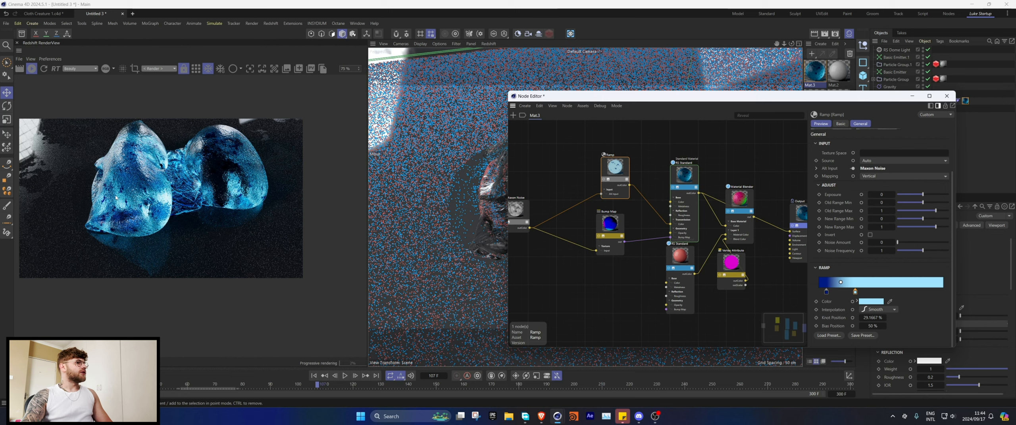
Duplicate the Maxon Noise, Ramp and Bump Map nodes below the originals, keeping their connections.
{"action": "scroll", "coordinate": [124, 186], "scroll_direction": "up", "scroll_amount": 1}
{"action": "scroll", "coordinate": [141, 186], "scroll_direction": "down", "scroll_amount": 2}
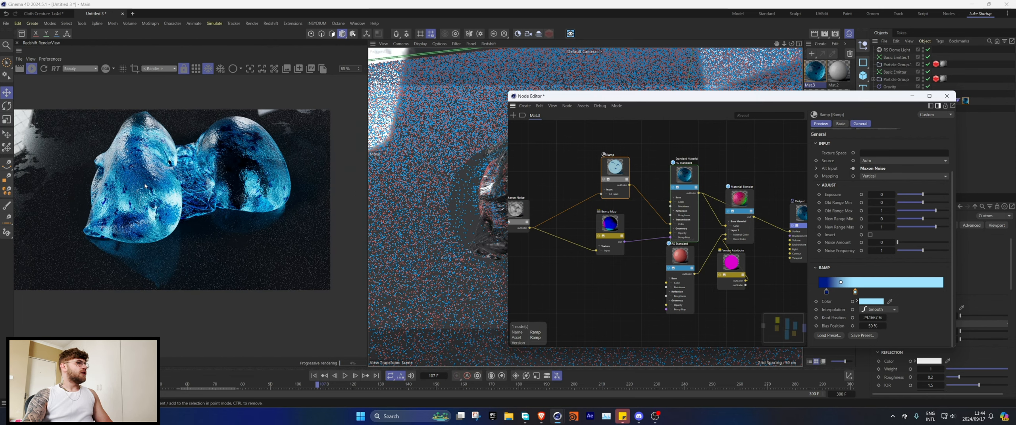
{"action": "scroll", "coordinate": [623, 290], "scroll_direction": "down", "scroll_amount": 2}
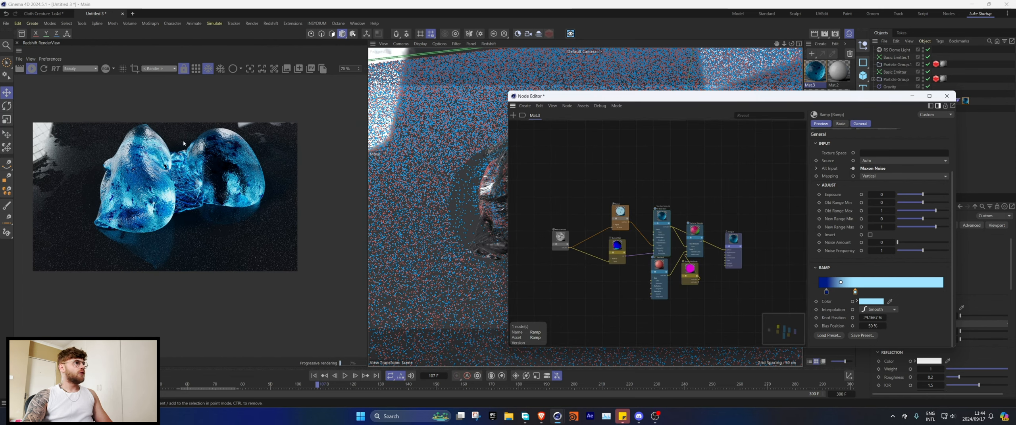
{"action": "left_click_drag", "start_coordinate": [623, 188], "coordinate": [565, 262]}
{"action": "left_click_drag", "start_coordinate": [619, 217], "coordinate": [609, 282], "text": "ctrl"}
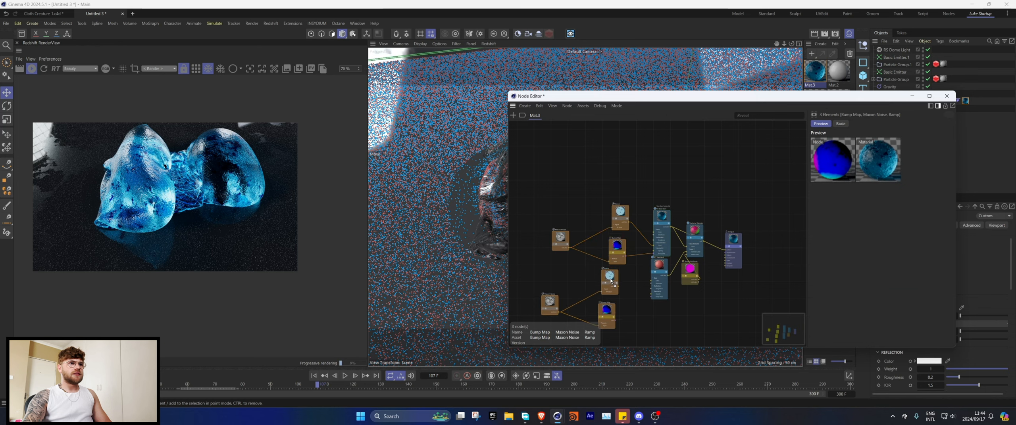
Connect the duplicated Ramp to the red RS Standard's transmission color and the duplicated Bump Map to its bump map input.
{"action": "scroll", "coordinate": [622, 292], "scroll_direction": "up", "scroll_amount": 3}
{"action": "left_click_drag", "start_coordinate": [694, 249], "coordinate": [695, 250]}
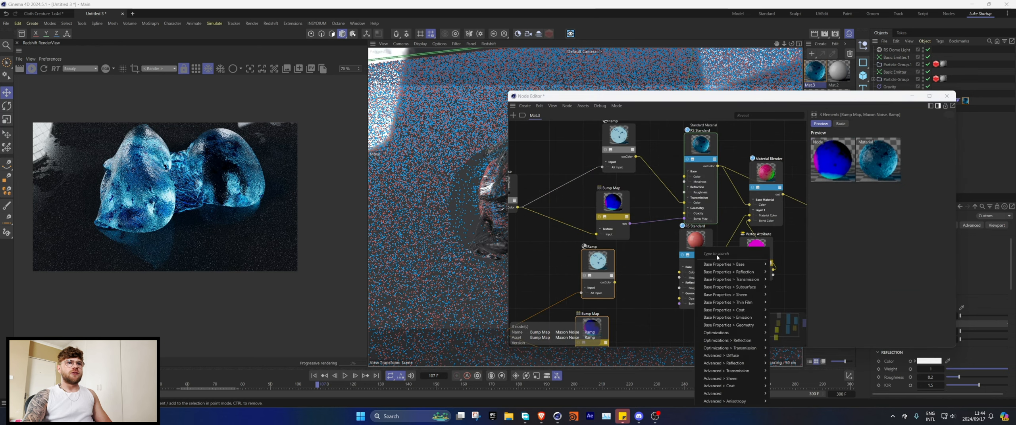
{"action": "mouse_move", "coordinate": [730, 280]}
{"action": "left_click", "coordinate": [782, 281]}
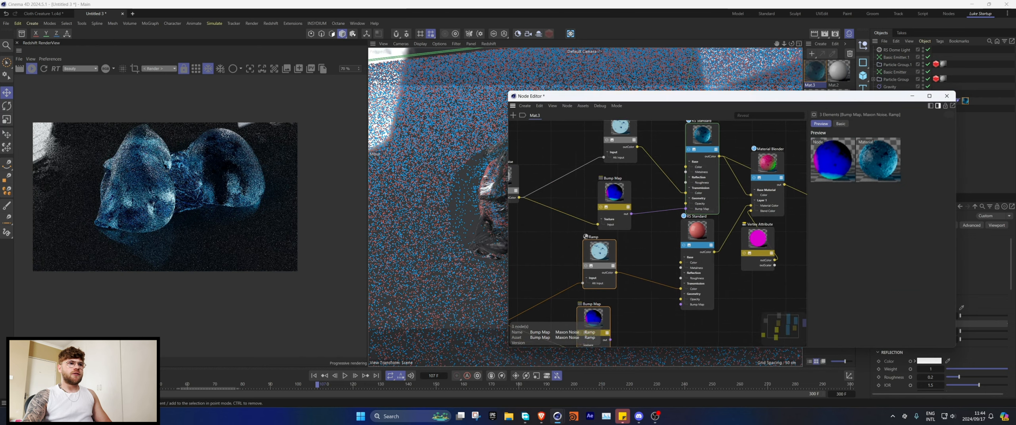
{"action": "middle_click_drag", "start_coordinate": [682, 309], "coordinate": [686, 276]}
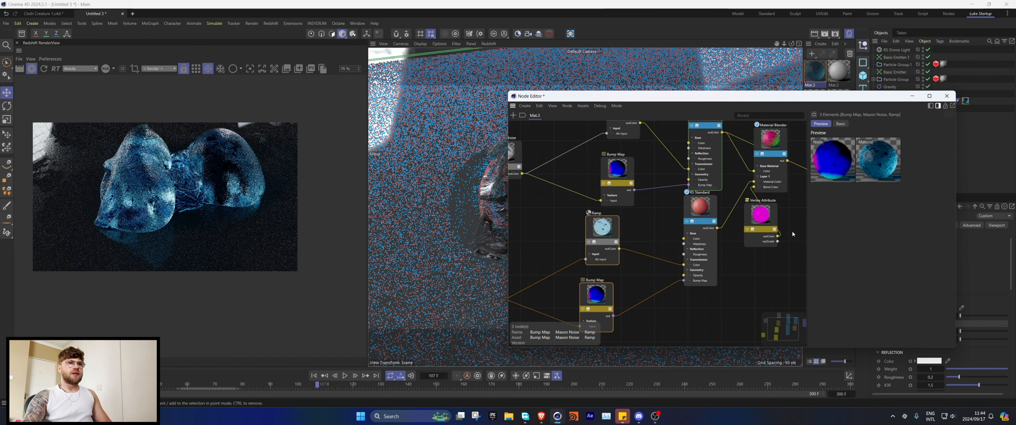
Set the red RS Standard's base color weight to 0 and transmission weight to 1, and preview that material on its own.
{"action": "left_click", "coordinate": [686, 276]}
{"action": "left_click_drag", "start_coordinate": [897, 293], "coordinate": [948, 292]}
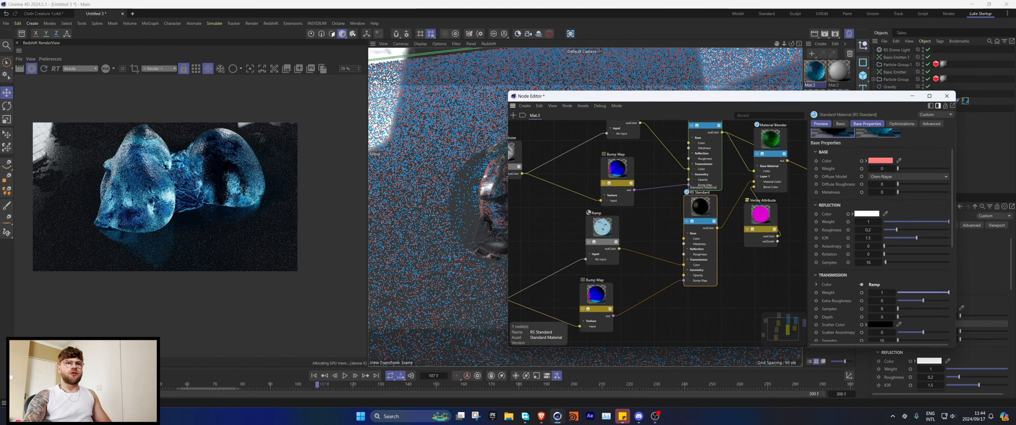
{"action": "middle_click_drag", "start_coordinate": [545, 293], "coordinate": [622, 250]}
{"action": "middle_click_drag", "start_coordinate": [723, 189], "coordinate": [585, 225]}
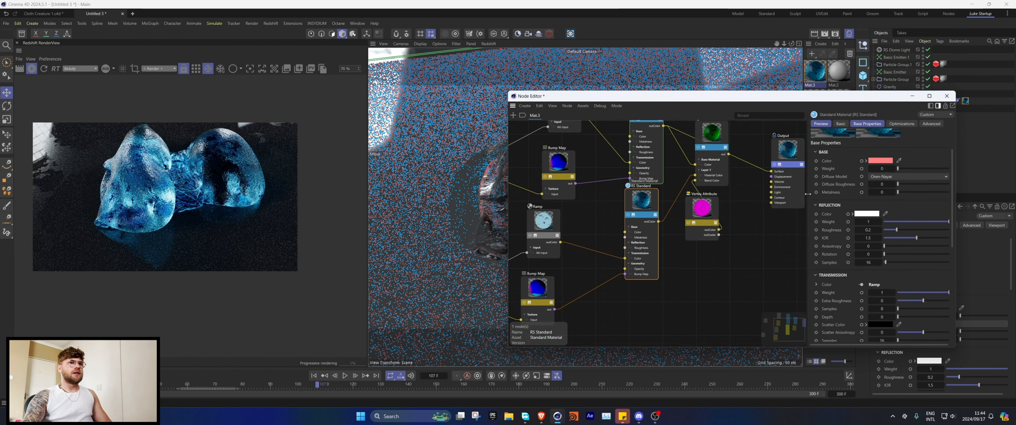
{"action": "left_click_drag", "start_coordinate": [794, 175], "coordinate": [771, 172]}
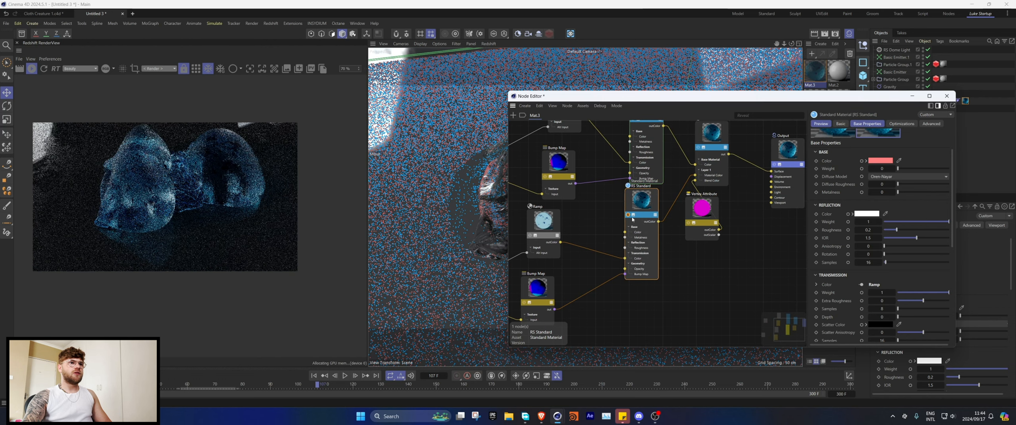
{"action": "middle_click_drag", "start_coordinate": [624, 308], "coordinate": [755, 248]}
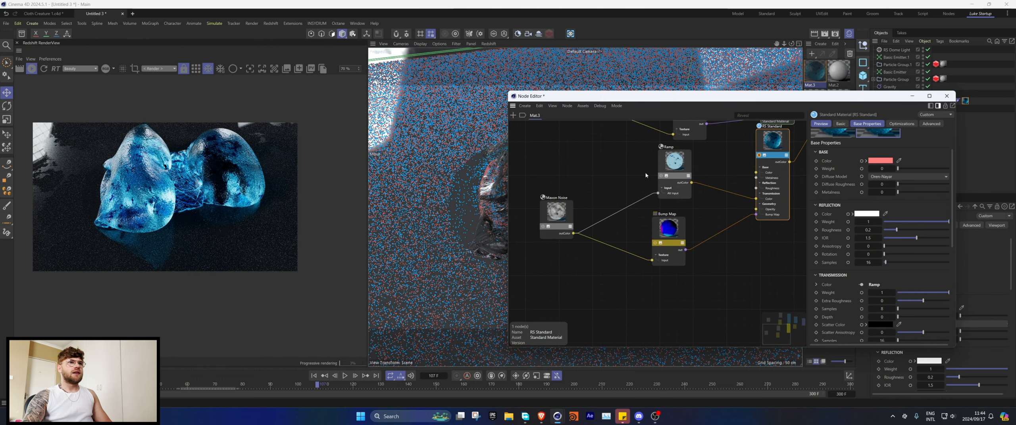
Preview the duplicated Maxon Noise on its own, cycle through its noise types and choose Wavy turbulence.
{"action": "left_click", "coordinate": [556, 214]}
{"action": "left_click", "coordinate": [869, 184]}
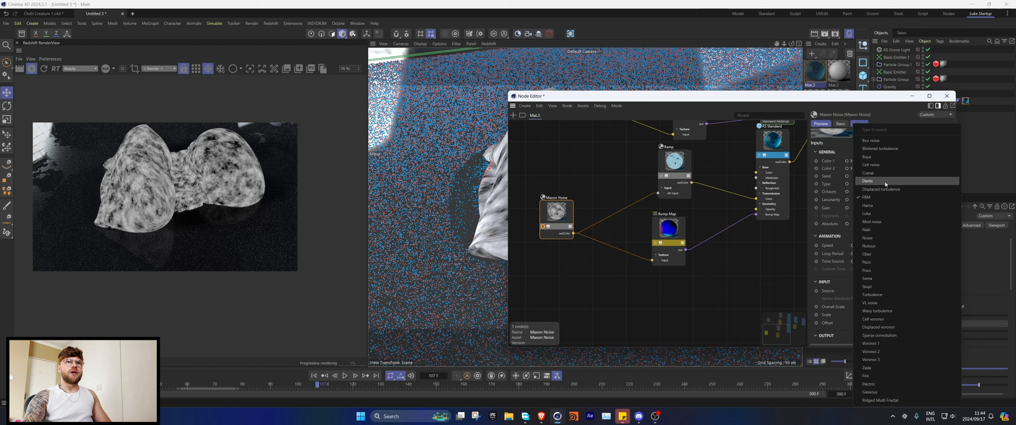
{"action": "left_click", "coordinate": [877, 208]}
{"action": "key", "text": "Down"}
{"action": "key", "text": "Down"}
{"action": "key", "text": "Down"}
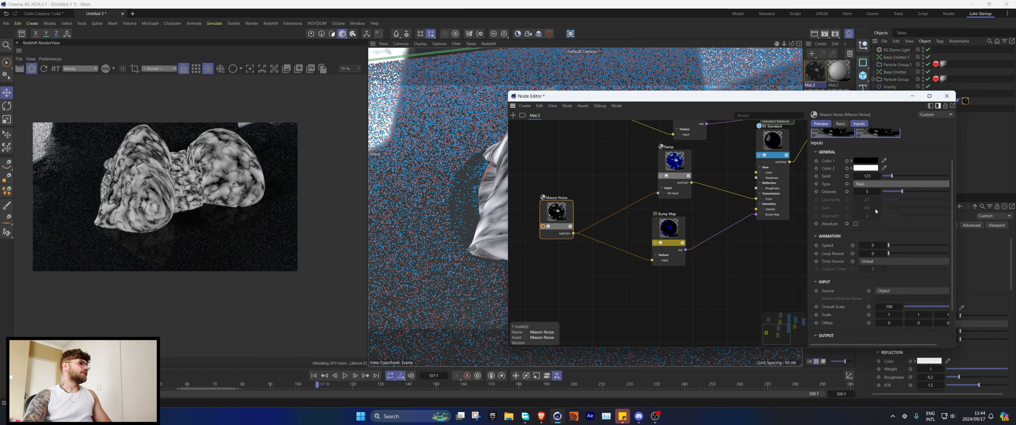
{"action": "key", "text": "Down"}
{"action": "key", "text": "Down"}
{"action": "key", "text": "Down"}
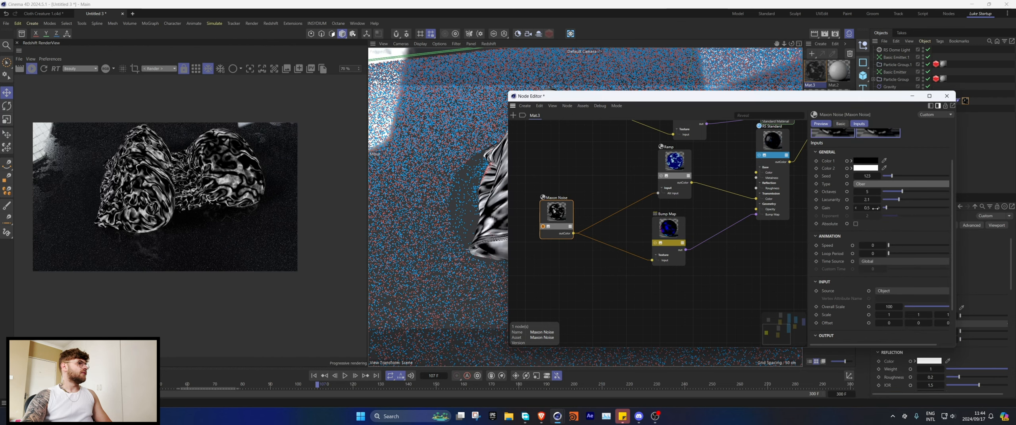
{"action": "key", "text": "Down"}
{"action": "key", "text": "Down"}
{"action": "key", "text": "Down"}
{"action": "key", "text": "Down"}
{"action": "key", "text": "Down"}
{"action": "key", "text": "Down"}
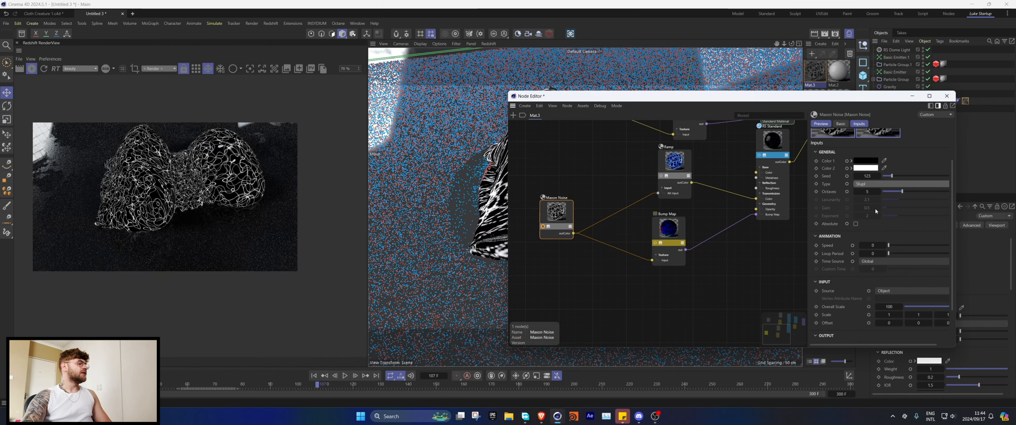
{"action": "key", "text": "Down"}
{"action": "key", "text": "Down"}
{"action": "key", "text": "Down"}
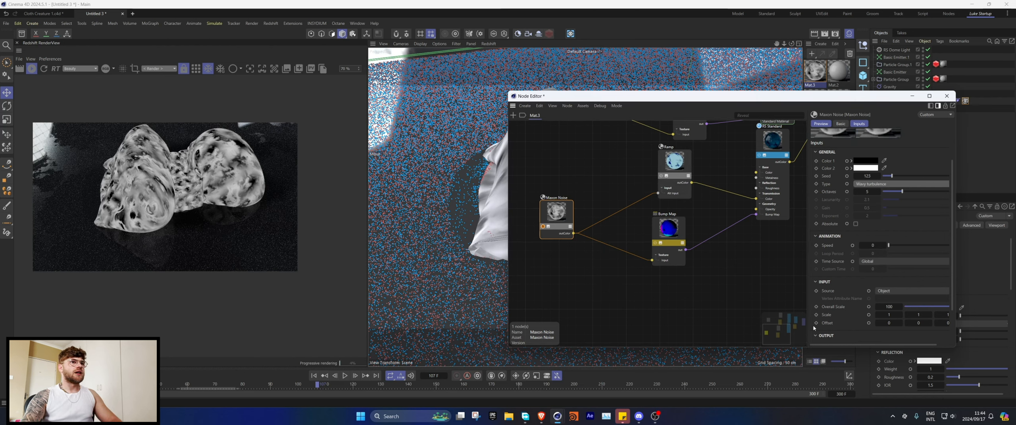
Set the duplicated Maxon Noise's Overall Scale to 500, end its solo preview and refresh the render.
{"action": "left_click", "coordinate": [888, 308]}
{"action": "type", "text": "500"}
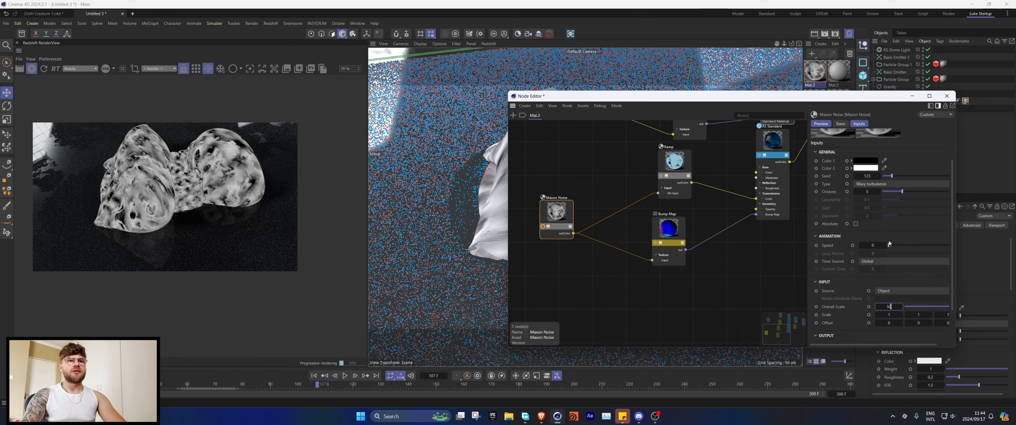
{"action": "key", "text": "Return"}
{"action": "left_click", "coordinate": [543, 227]}
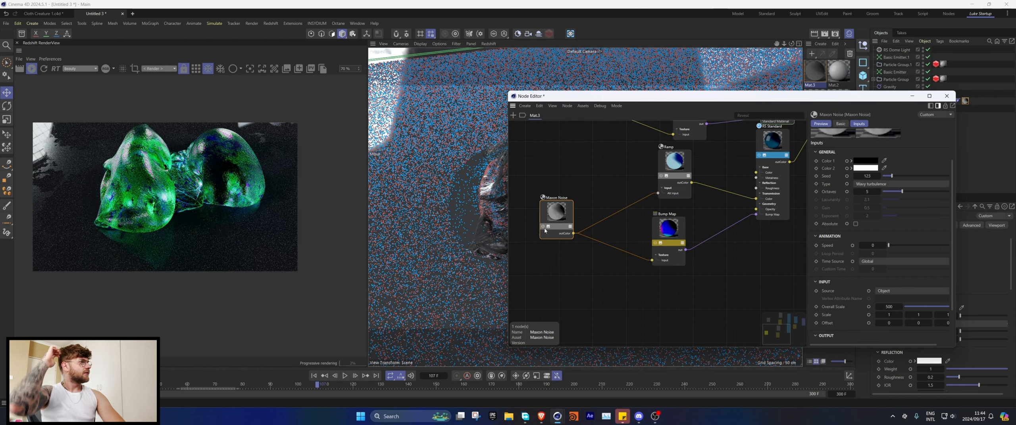
{"action": "left_click", "coordinate": [31, 68]}
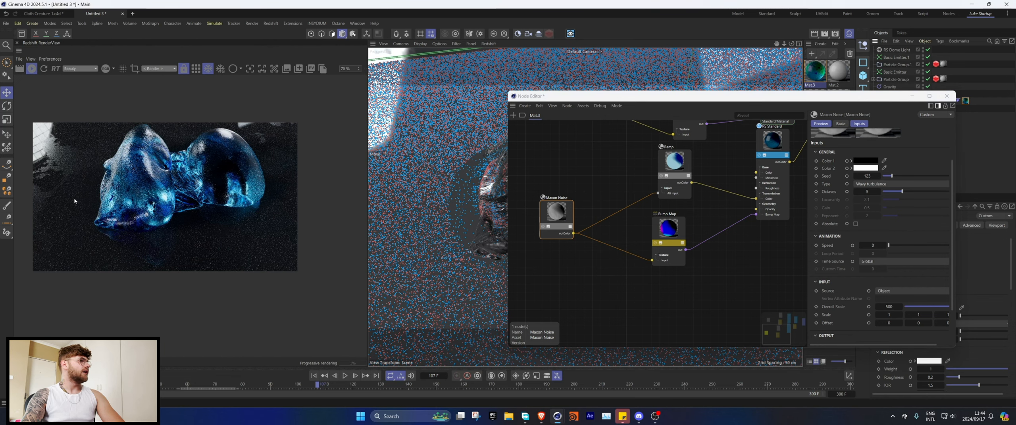
Recolor the duplicated Ramp's first knot to dark purple and its second knot to a saturated yellow-orange.
{"action": "left_click", "coordinate": [682, 171]}
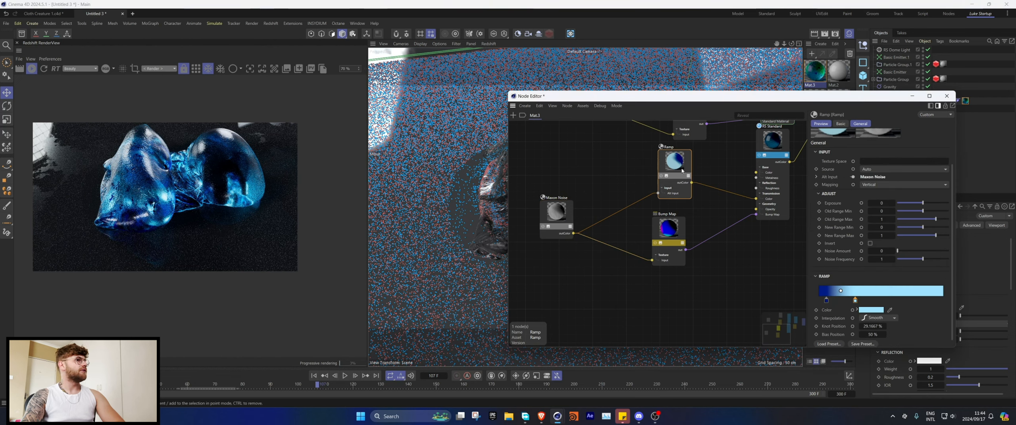
{"action": "double_click", "coordinate": [826, 301]}
{"action": "left_click", "coordinate": [858, 337]}
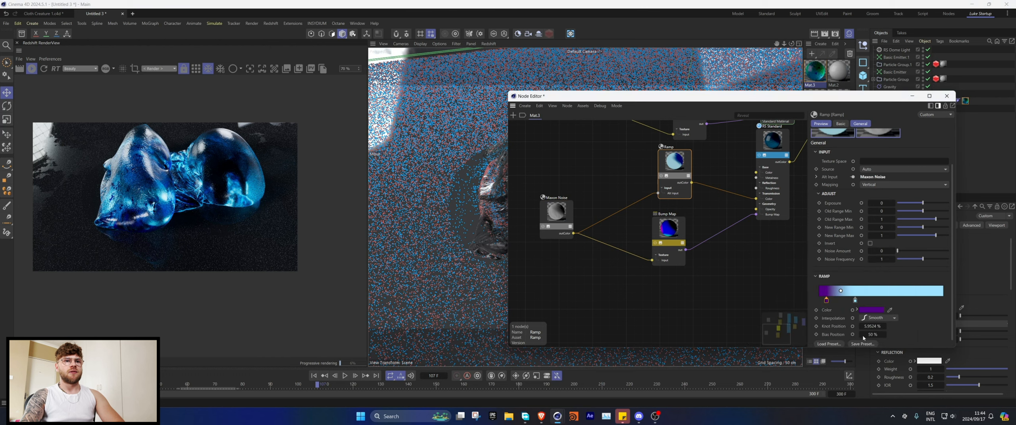
{"action": "double_click", "coordinate": [850, 302]}
{"action": "left_click_drag", "start_coordinate": [848, 306], "coordinate": [822, 307]}
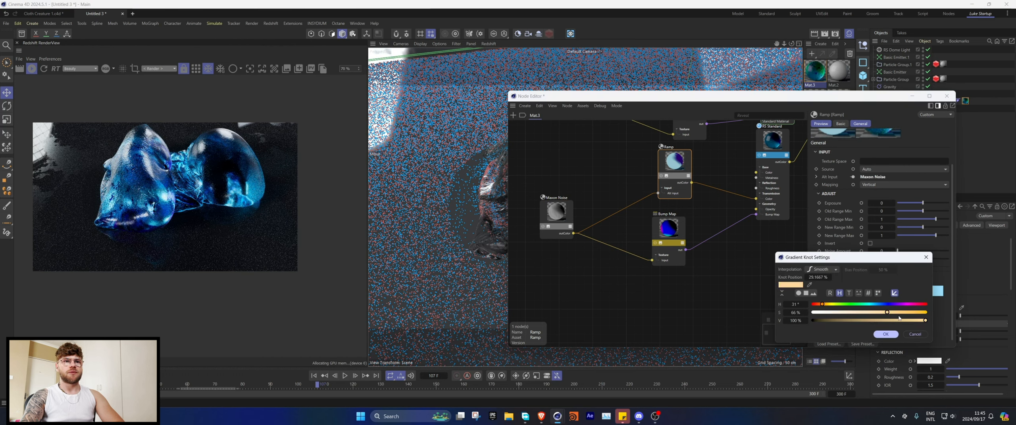
{"action": "left_click_drag", "start_coordinate": [899, 317], "coordinate": [922, 313]}
{"action": "left_click", "coordinate": [885, 335]}
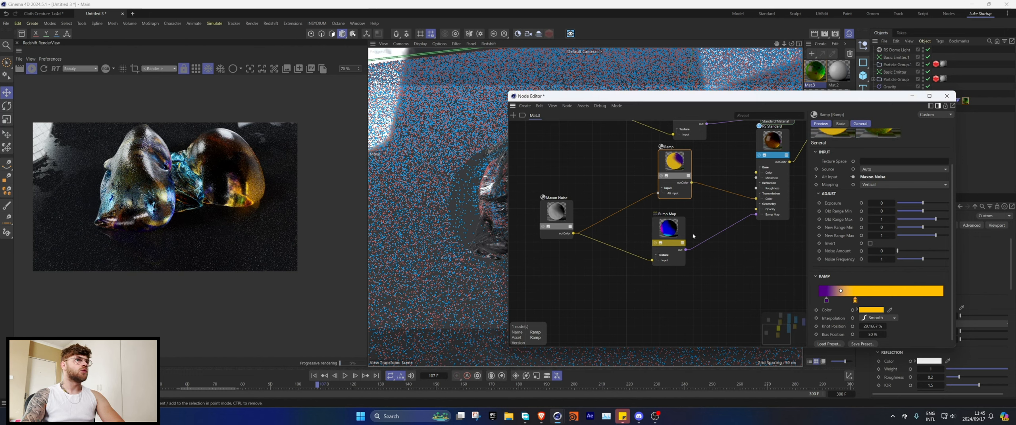
Preview the second RS Standard on its own and shift the duplicated Ramp's second knot to a deeper orange hue.
{"action": "middle_click_drag", "start_coordinate": [693, 236], "coordinate": [625, 286]}
{"action": "middle_click_drag", "start_coordinate": [744, 169], "coordinate": [676, 211]}
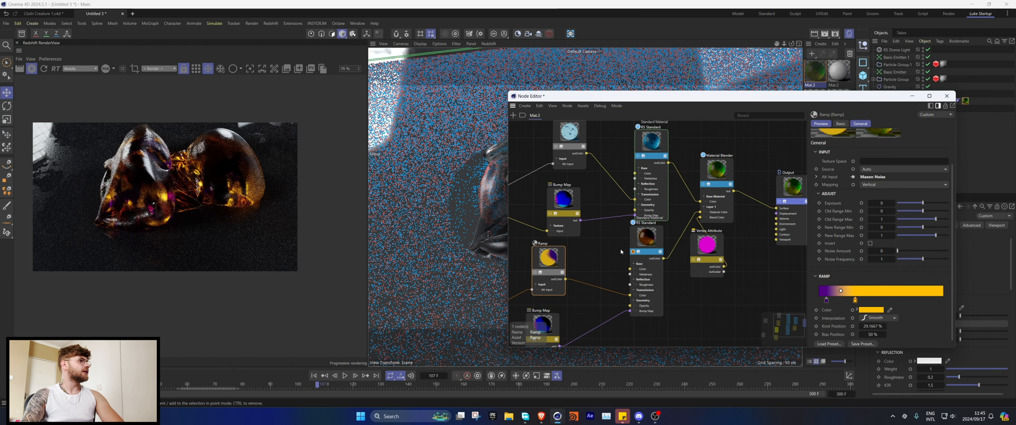
{"action": "double_click", "coordinate": [853, 300]}
{"action": "left_click_drag", "start_coordinate": [825, 306], "coordinate": [818, 308]}
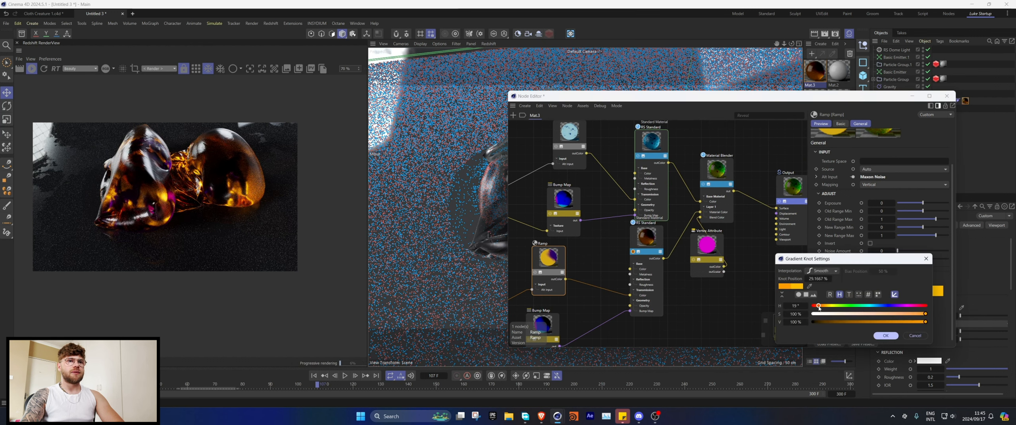
{"action": "left_click", "coordinate": [885, 337]}
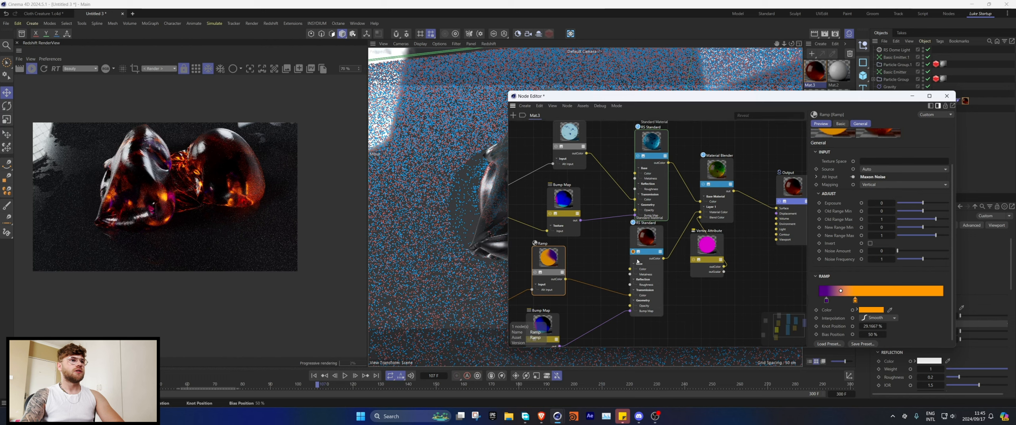
End the second RS Standard's solo preview and restart the live Redshift render.
{"action": "left_click", "coordinate": [628, 251]}
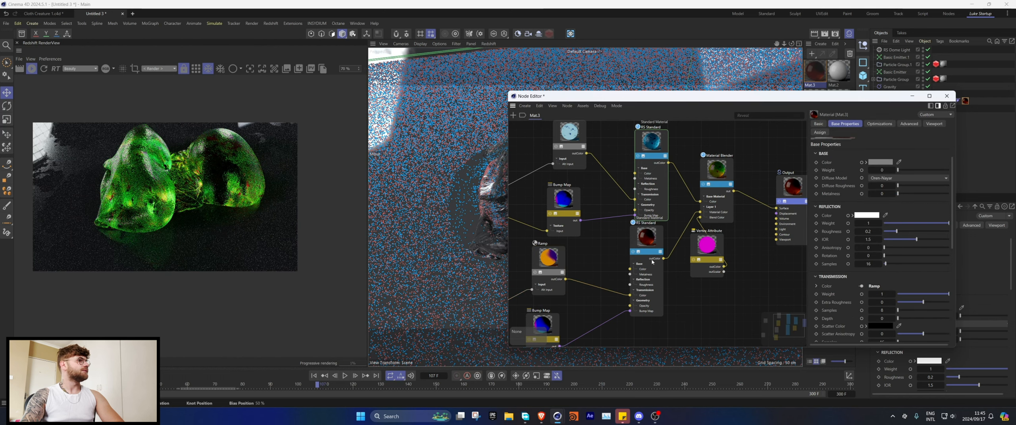
{"action": "left_click", "coordinate": [32, 70]}
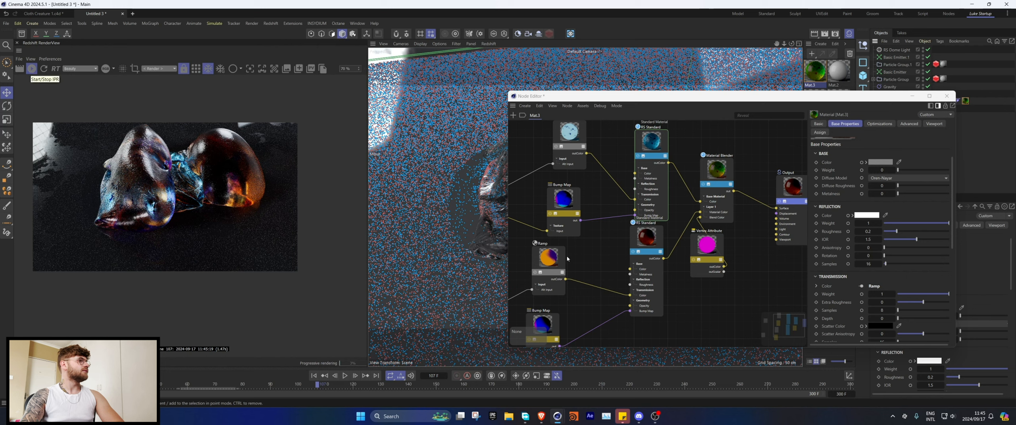
Desaturate the duplicated Ramp's second knot to a softer orange and brighten its first knot to a more vivid purple.
{"action": "left_click", "coordinate": [548, 257]}
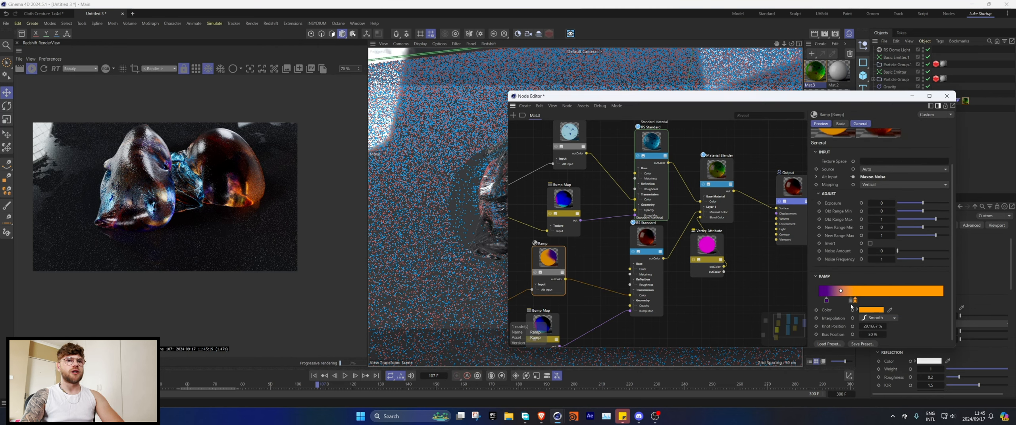
{"action": "double_click", "coordinate": [853, 301]}
{"action": "left_click_drag", "start_coordinate": [926, 317], "coordinate": [892, 319]}
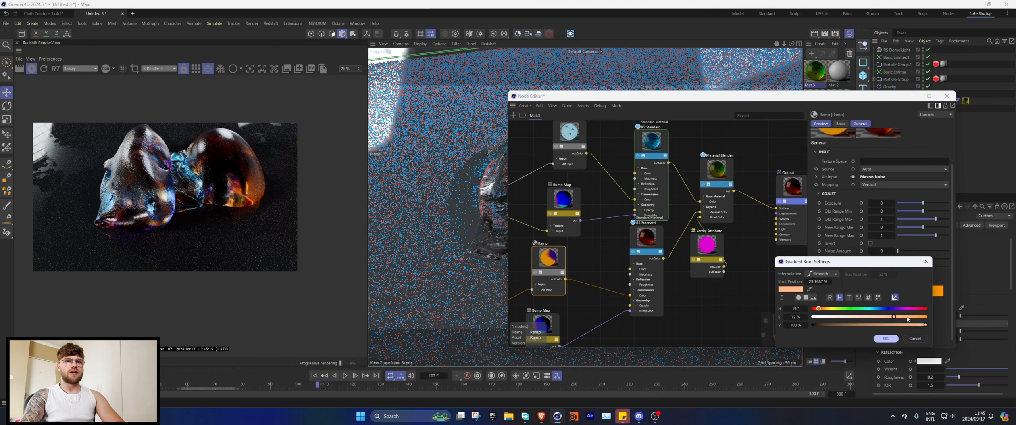
{"action": "left_click", "coordinate": [886, 338]}
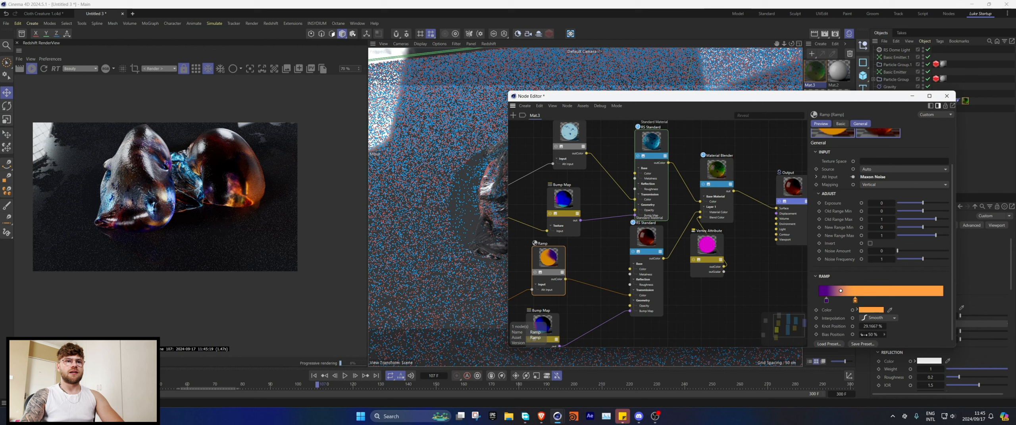
{"action": "double_click", "coordinate": [828, 298]}
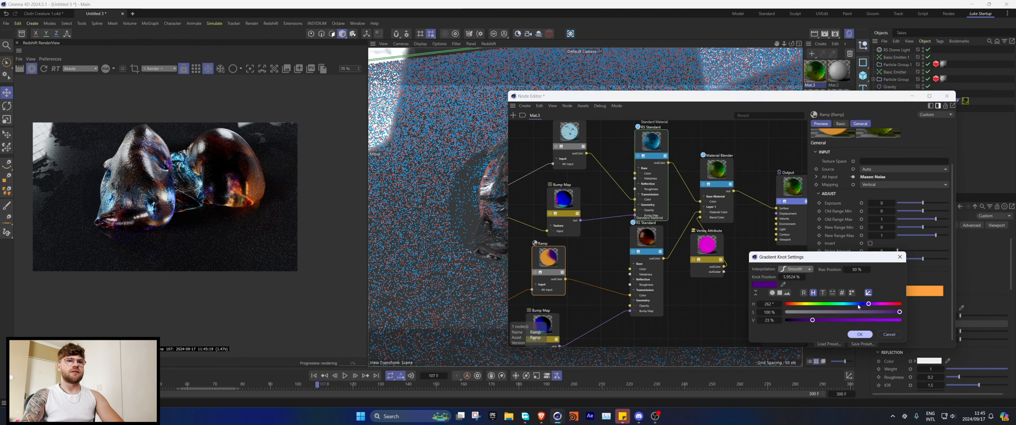
{"action": "left_click", "coordinate": [859, 335]}
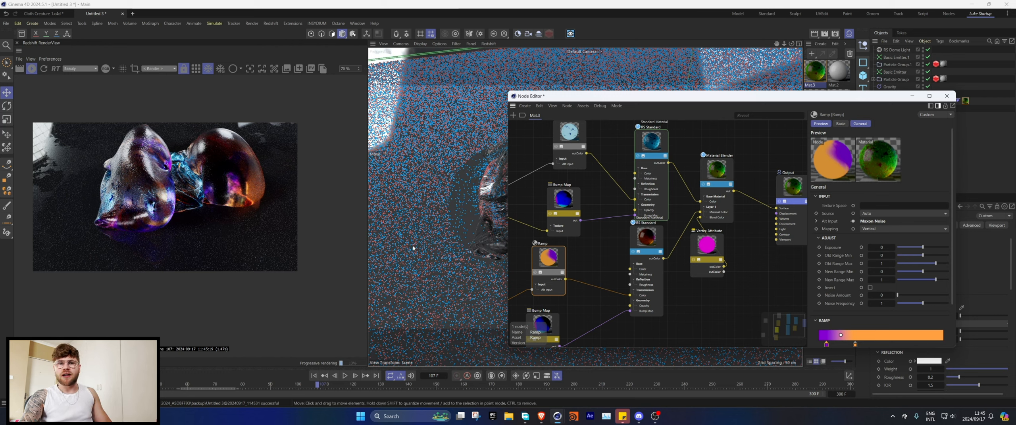
Open the Mat material's node graph in the Cloth Creature 1 project and examine its first Maxon Noise, Ramp and Bump Map.
{"action": "left_click", "coordinate": [43, 13]}
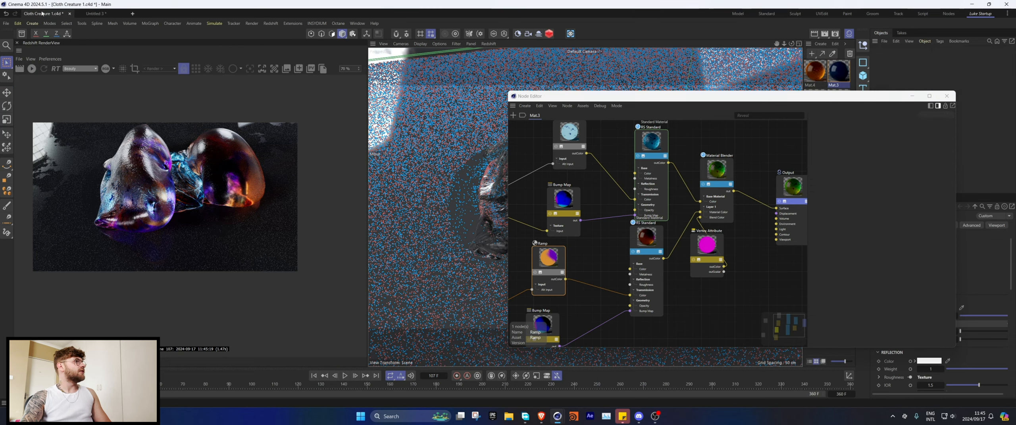
{"action": "left_click", "coordinate": [947, 96]}
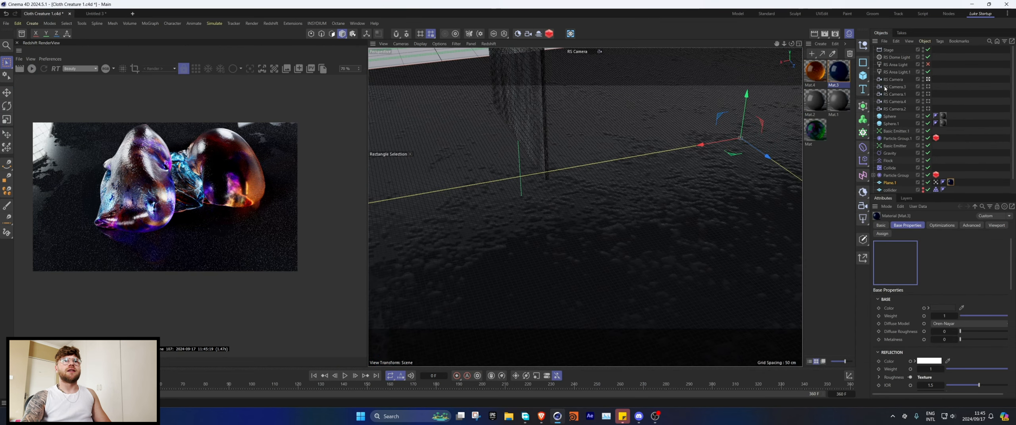
{"action": "double_click", "coordinate": [817, 131]}
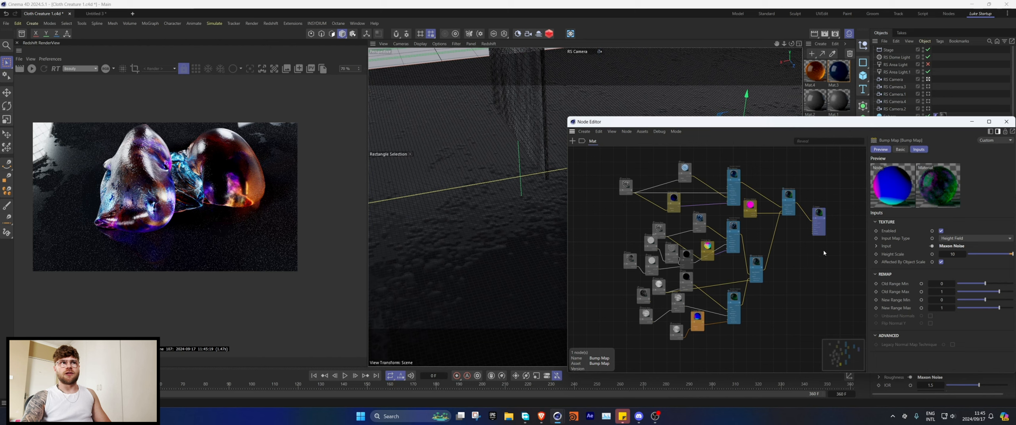
{"action": "scroll", "coordinate": [661, 180], "scroll_direction": "up", "scroll_amount": 5}
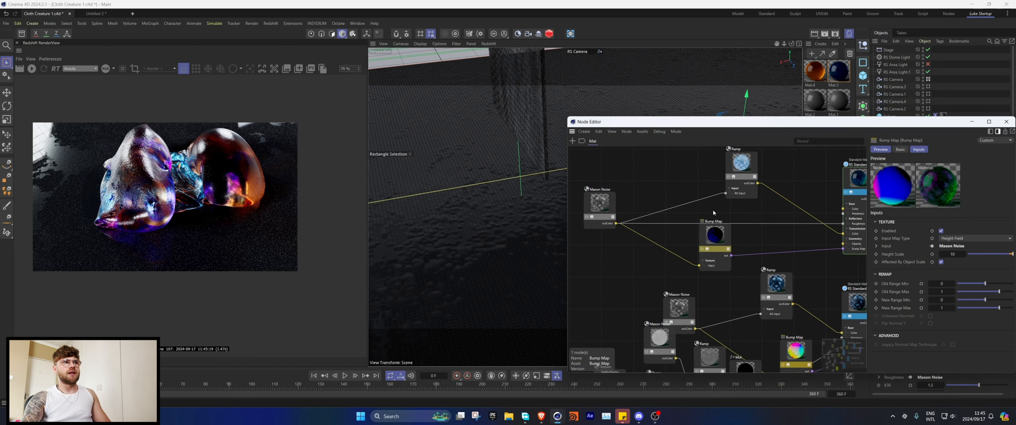
{"action": "left_click", "coordinate": [604, 206]}
{"action": "left_click", "coordinate": [741, 162]}
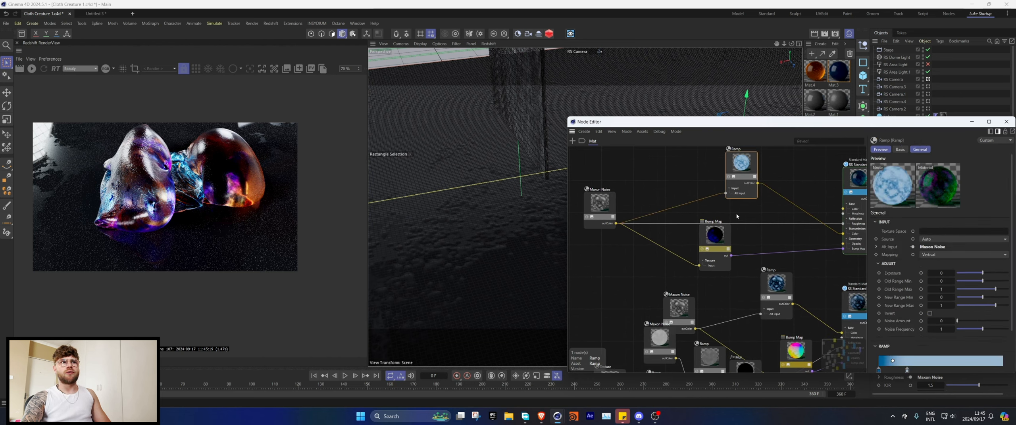
{"action": "left_click", "coordinate": [716, 241]}
{"action": "middle_click_drag", "start_coordinate": [846, 226], "coordinate": [795, 203]}
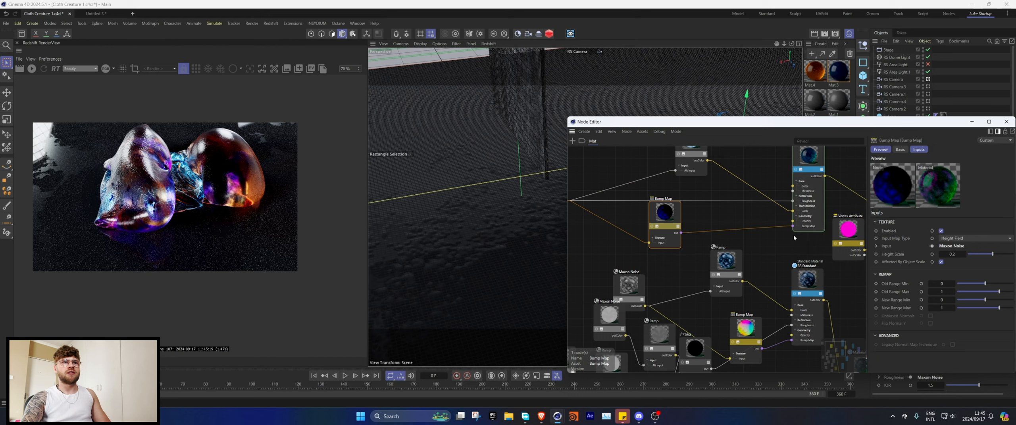
Examine the Ramp, Maxon Noise and Bump Map nodes feeding the lower two RS Standard materials.
{"action": "middle_click_drag", "start_coordinate": [780, 339], "coordinate": [778, 269]}
{"action": "scroll", "coordinate": [778, 269], "scroll_direction": "down", "scroll_amount": 2}
{"action": "middle_click_drag", "start_coordinate": [774, 224], "coordinate": [760, 230]}
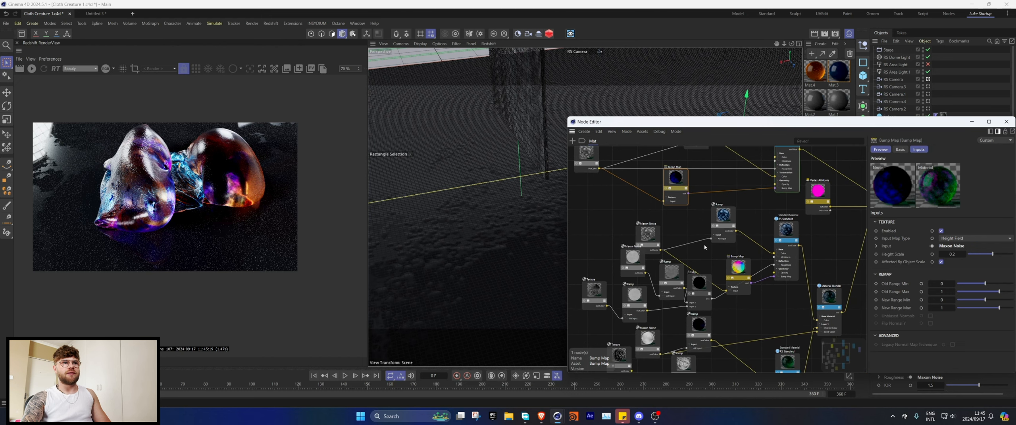
{"action": "scroll", "coordinate": [707, 273], "scroll_direction": "up", "scroll_amount": 2}
{"action": "left_click", "coordinate": [746, 266]}
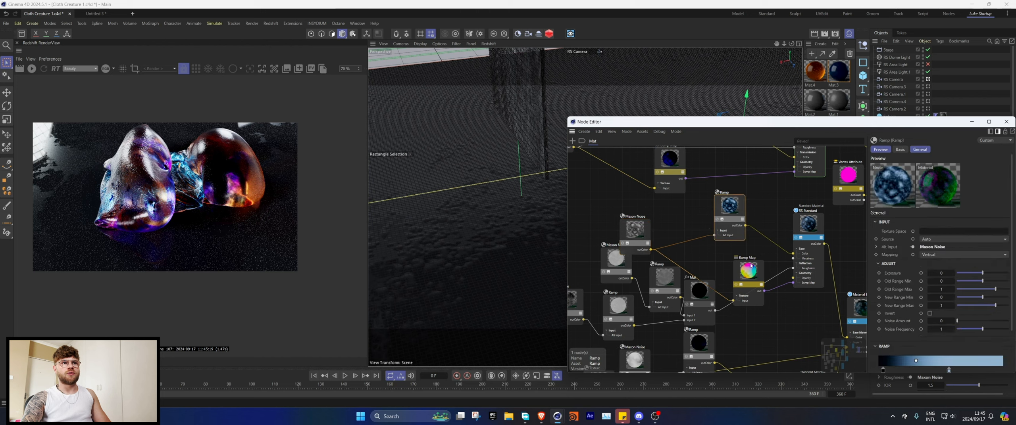
{"action": "middle_click_drag", "start_coordinate": [776, 349], "coordinate": [753, 215]}
{"action": "left_click", "coordinate": [580, 289]}
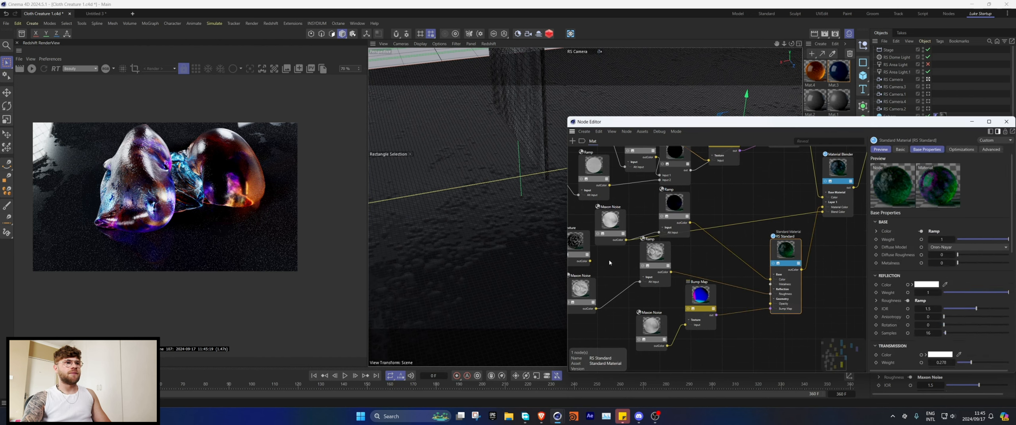
{"action": "middle_click_drag", "start_coordinate": [609, 260], "coordinate": [621, 251]}
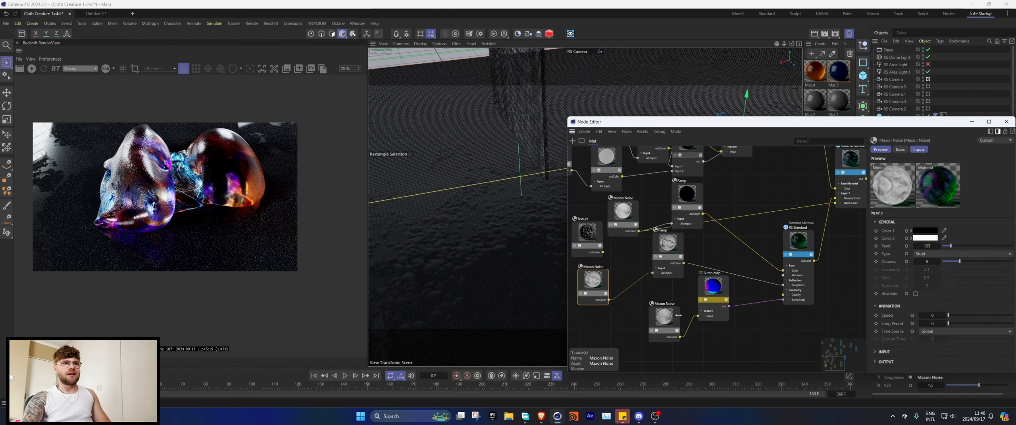
{"action": "left_click_drag", "start_coordinate": [674, 247], "coordinate": [707, 252]}
{"action": "left_click", "coordinate": [664, 317]}
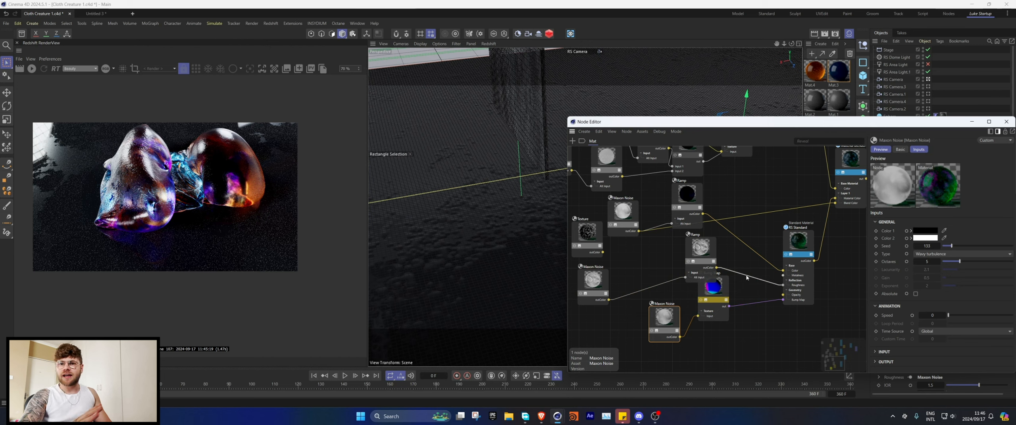
Examine how the Material Blender mixes the lower RS Standards by noise, close the graph and return to the Untitled 3 project.
{"action": "middle_click_drag", "start_coordinate": [790, 197], "coordinate": [686, 290]}
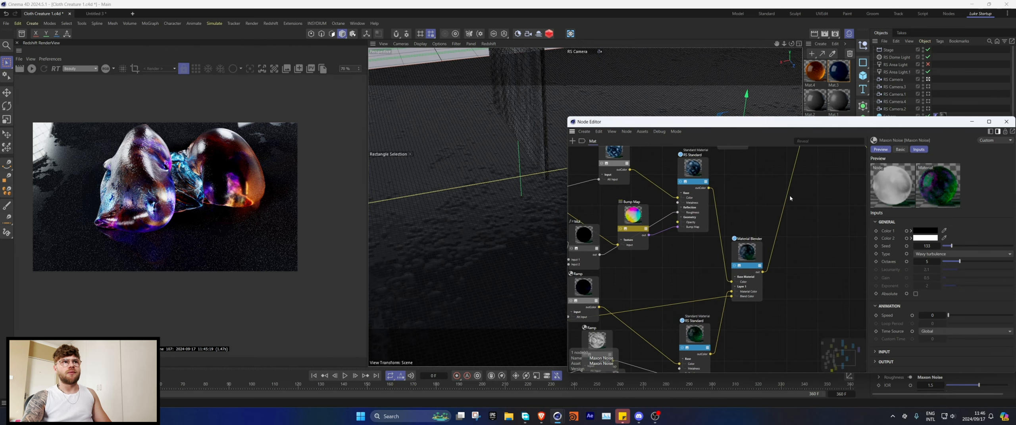
{"action": "scroll", "coordinate": [790, 198], "scroll_direction": "down", "scroll_amount": 3}
{"action": "left_click", "coordinate": [742, 256]}
{"action": "scroll", "coordinate": [730, 223], "scroll_direction": "up", "scroll_amount": 3}
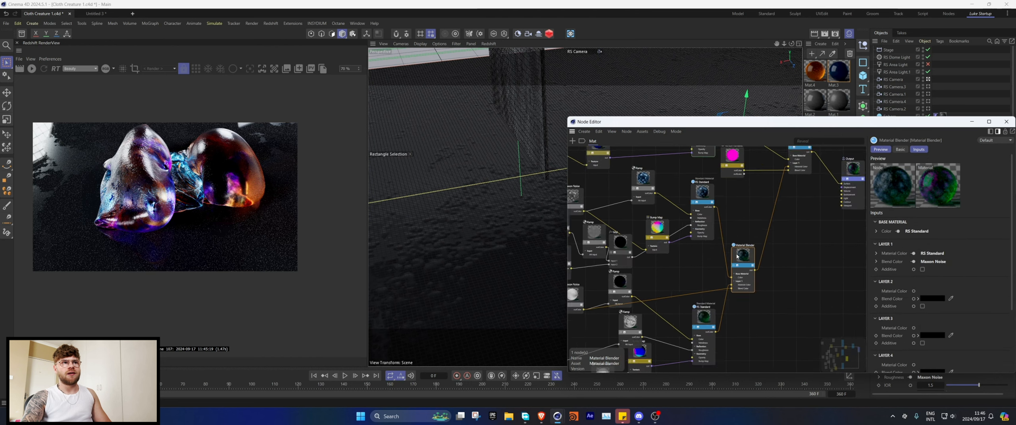
{"action": "scroll", "coordinate": [727, 207], "scroll_direction": "up", "scroll_amount": 2}
{"action": "scroll", "coordinate": [701, 209], "scroll_direction": "down", "scroll_amount": 2}
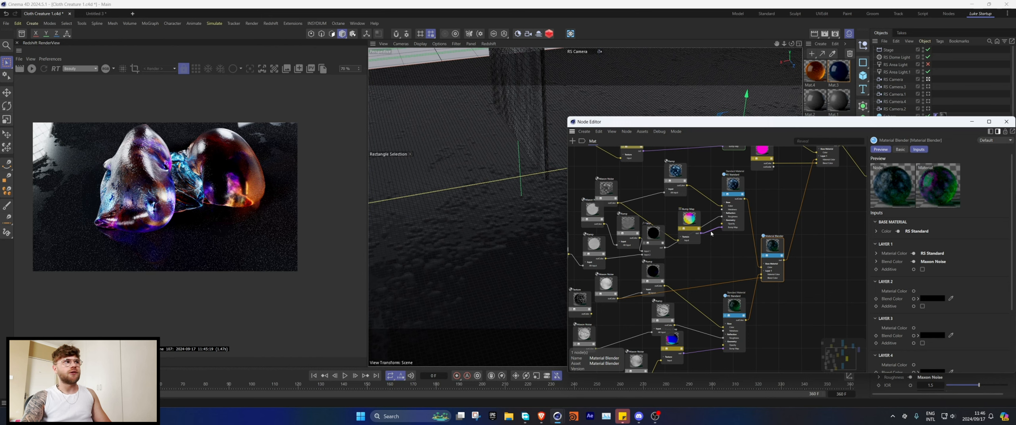
{"action": "left_click", "coordinate": [1006, 123]}
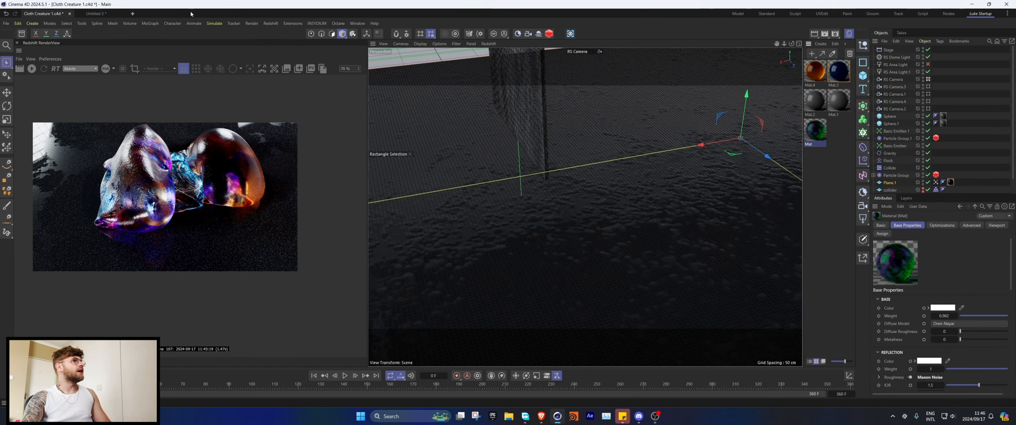
{"action": "left_click", "coordinate": [95, 14]}
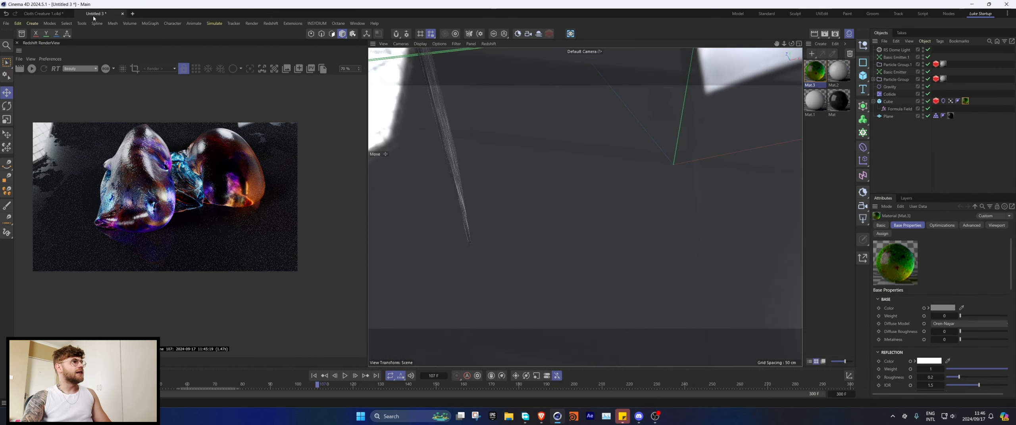
Replay the simulation from the start, stop it at frame 70 and restart the live Redshift render.
{"action": "left_click", "coordinate": [314, 376]}
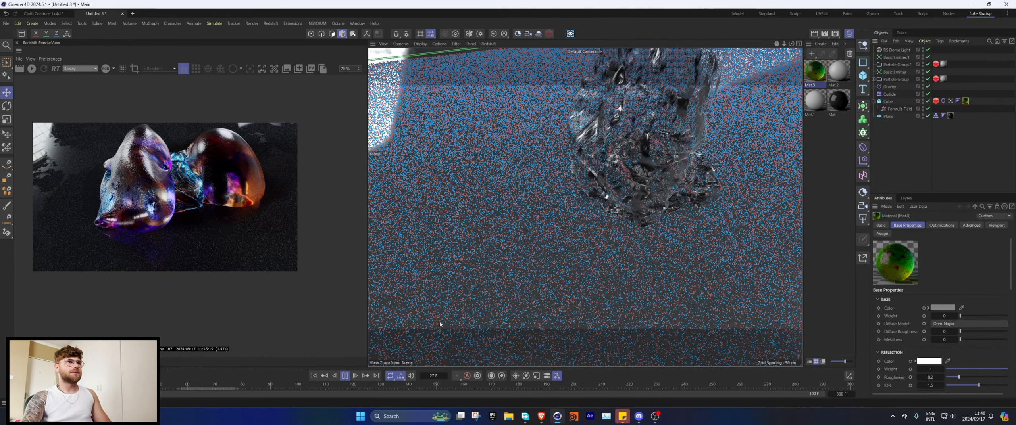
{"action": "left_click", "coordinate": [345, 376]}
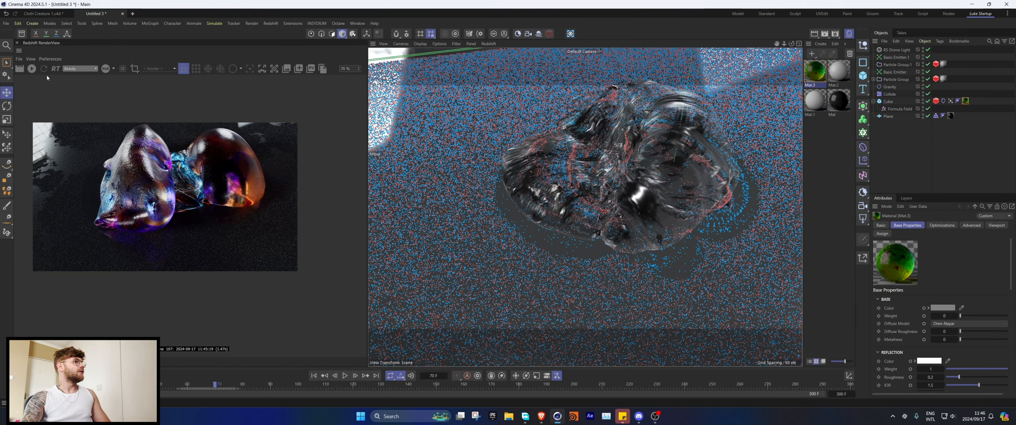
{"action": "left_click", "coordinate": [31, 69]}
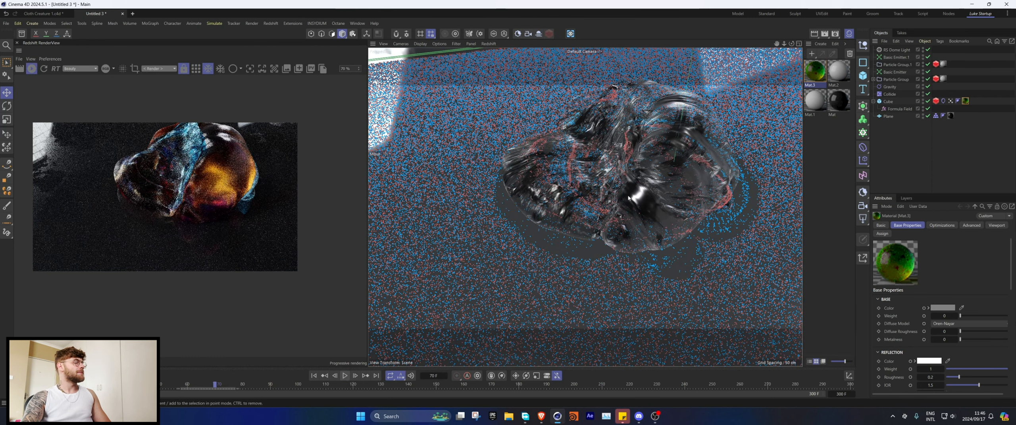
{"action": "scroll", "coordinate": [159, 191], "scroll_direction": "down", "scroll_amount": 1}
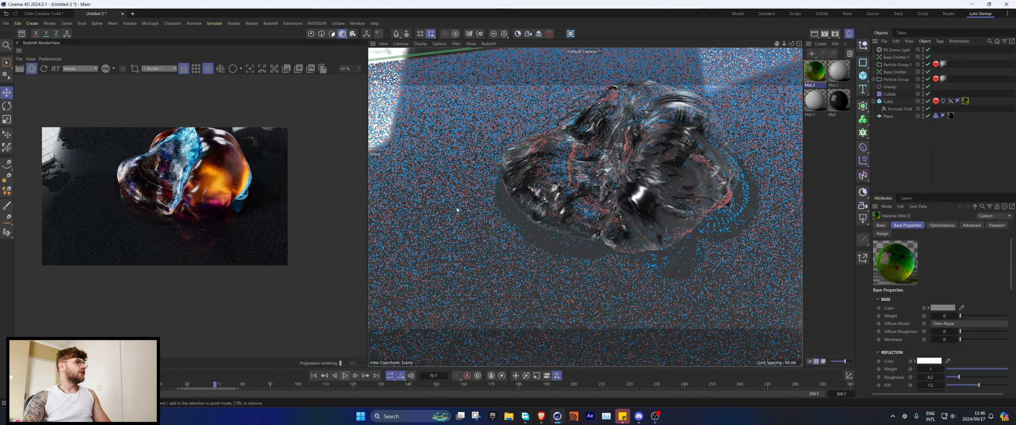
Rotate the RS Dome Light to a pitch of 158° and a bank of -15°, and set its intensity to 1.5.
{"action": "left_click", "coordinate": [891, 49]}
{"action": "mouse_move", "coordinate": [954, 261]}
{"action": "left_mouse_down"}
{"action": "mouse_move", "coordinate": [1012, 261]}
{"action": "mouse_move", "coordinate": [904, 269]}
{"action": "mouse_move", "coordinate": [949, 269]}
{"action": "left_mouse_up"}
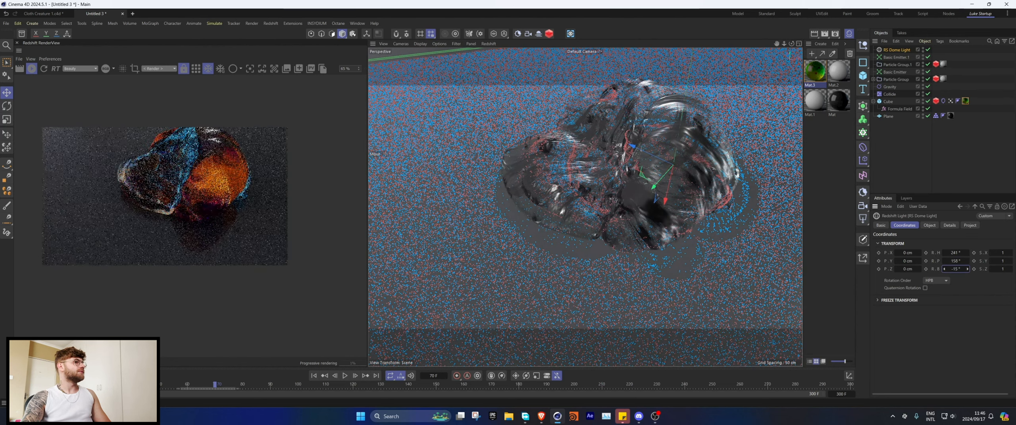
{"action": "left_click", "coordinate": [928, 226]}
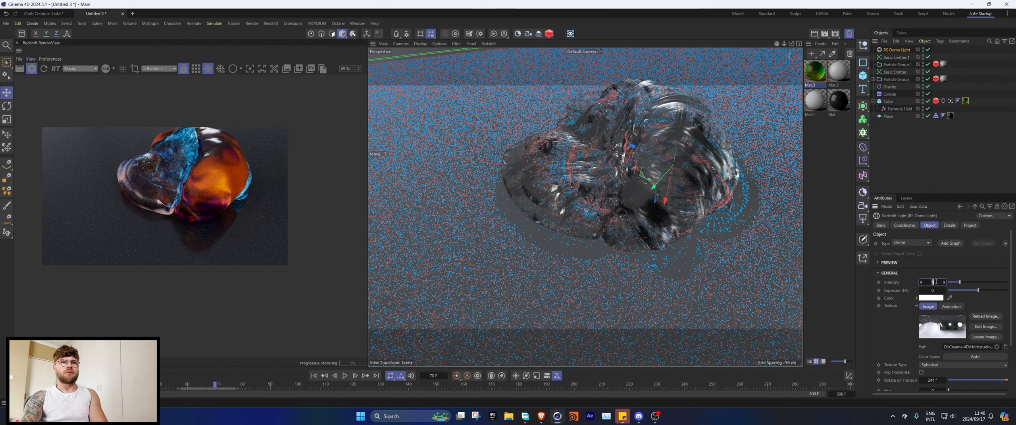
{"action": "type", "text": "2"}
{"action": "key", "text": "Return"}
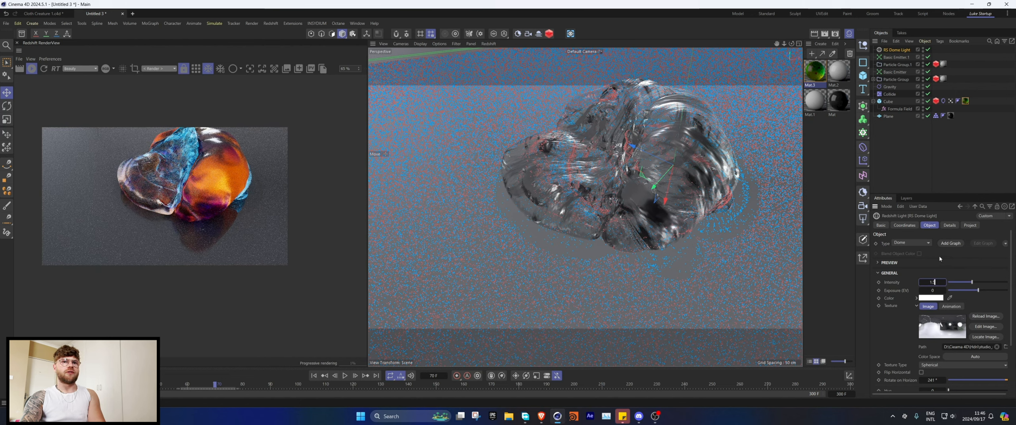
{"action": "key", "text": "Return"}
{"action": "scroll", "coordinate": [165, 222], "scroll_direction": "up", "scroll_amount": 1}
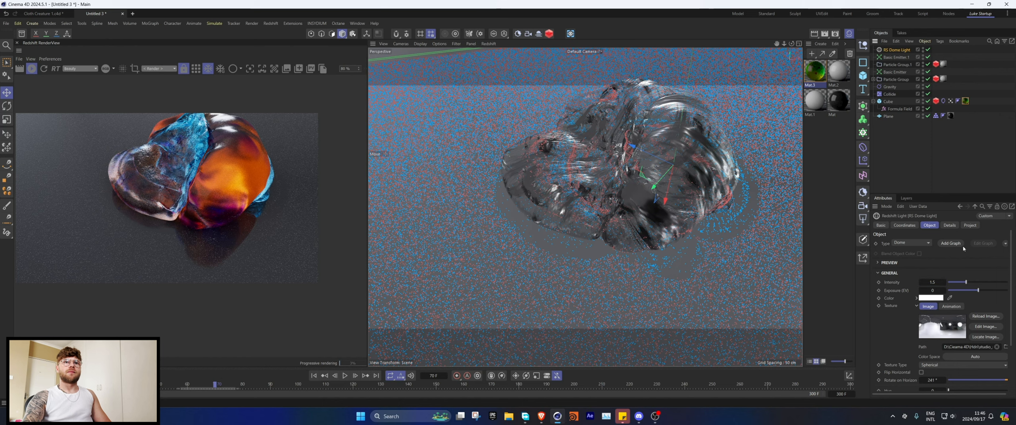
Rotate the RS Dome Light to a heading of 591° and a pitch of 124°.
{"action": "left_click", "coordinate": [904, 225]}
{"action": "left_click_drag", "start_coordinate": [967, 252], "coordinate": [1012, 253]}
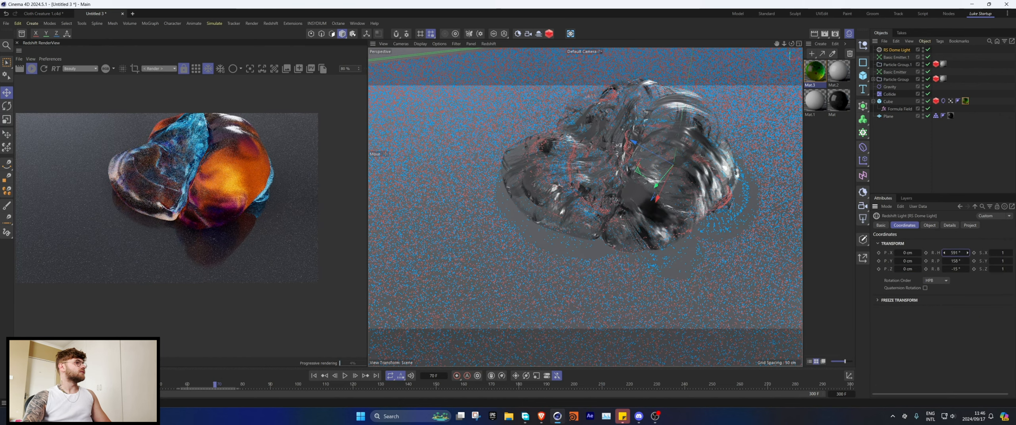
{"action": "scroll", "coordinate": [404, 195], "scroll_direction": "down", "scroll_amount": 1}
{"action": "scroll", "coordinate": [318, 196], "scroll_direction": "down", "scroll_amount": 1}
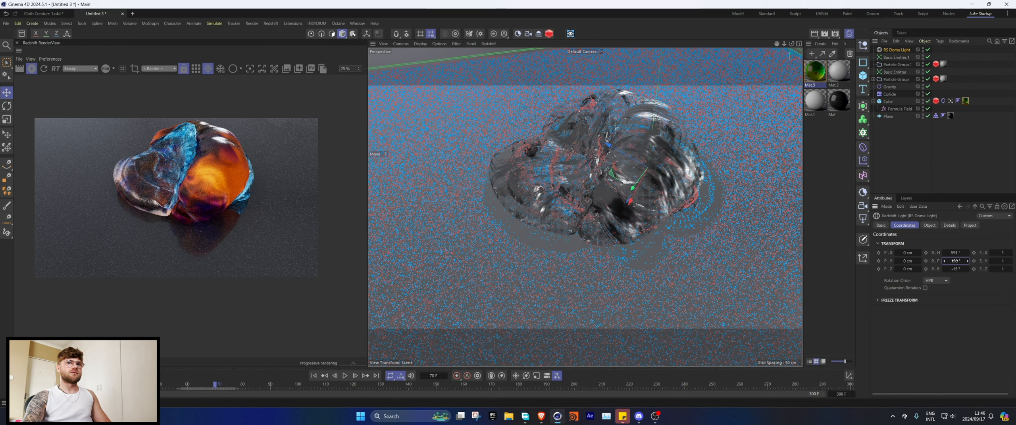
{"action": "left_click_drag", "start_coordinate": [955, 260], "coordinate": [942, 261]}
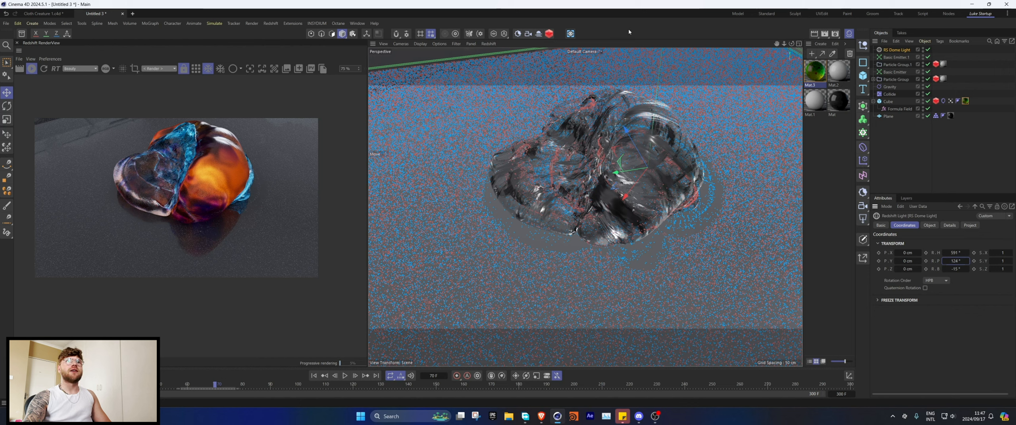
{"action": "left_click", "coordinate": [523, 35]}
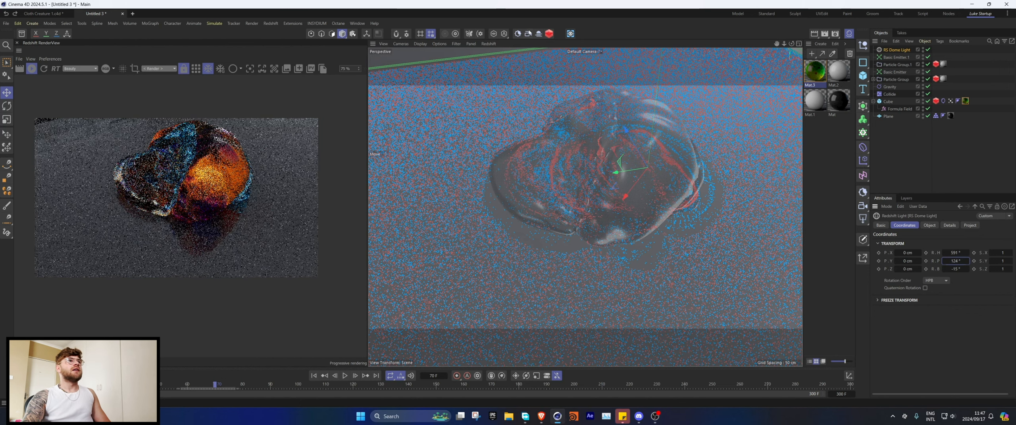
Add an RS Camera with an 80 mm focal length and frame the creature closely from a lower angle.
{"action": "left_click", "coordinate": [927, 50]}
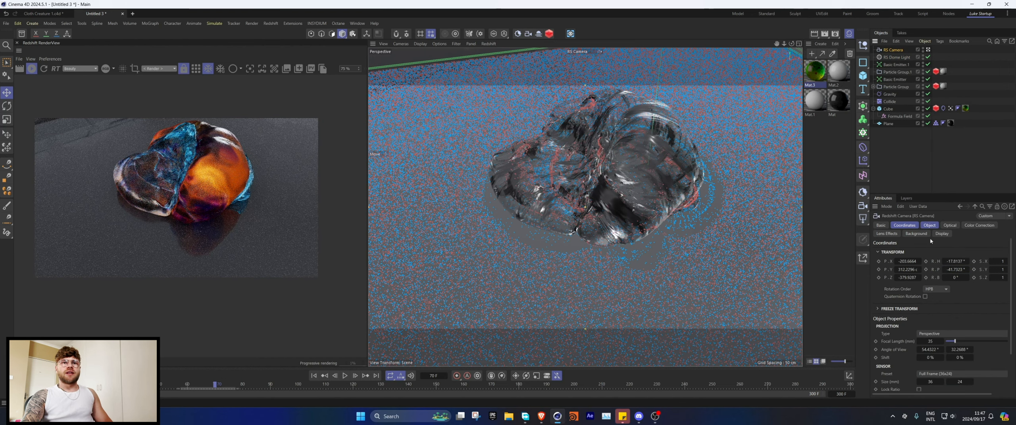
{"action": "left_click", "coordinate": [930, 225]}
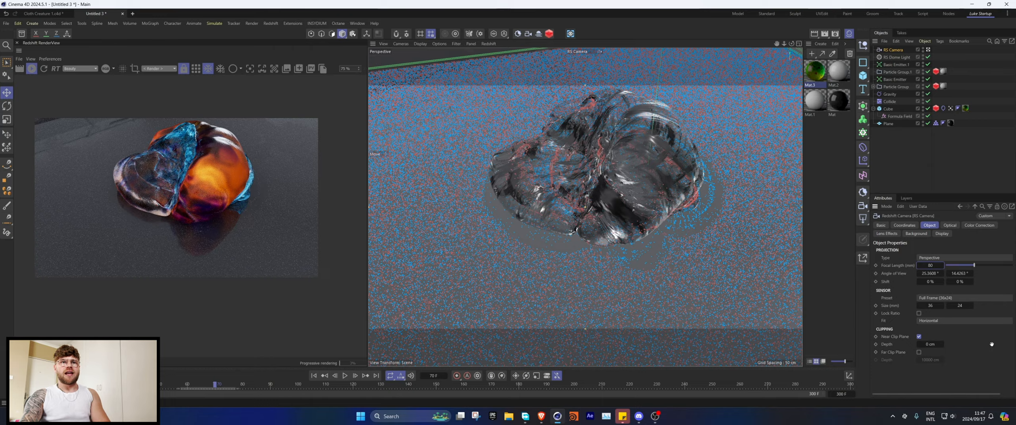
{"action": "scroll", "coordinate": [615, 214], "scroll_direction": "up", "scroll_amount": 4}
{"action": "scroll", "coordinate": [615, 214], "scroll_direction": "down", "scroll_amount": 3}
{"action": "middle_click_drag", "start_coordinate": [631, 210], "coordinate": [644, 160], "text": "alt"}
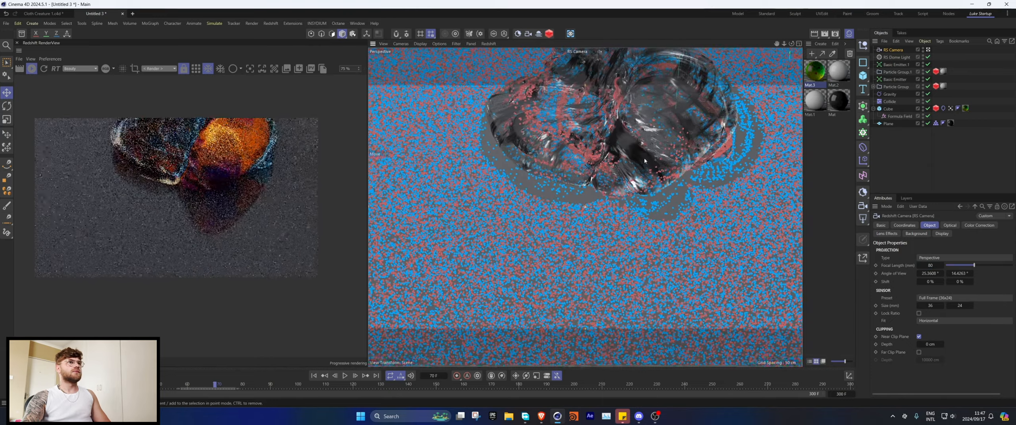
{"action": "left_click_drag", "start_coordinate": [644, 161], "coordinate": [612, 261], "text": "alt"}
{"action": "middle_click_drag", "start_coordinate": [612, 261], "coordinate": [625, 174], "text": "alt"}
{"action": "left_click_drag", "start_coordinate": [619, 170], "coordinate": [621, 189], "text": "alt"}
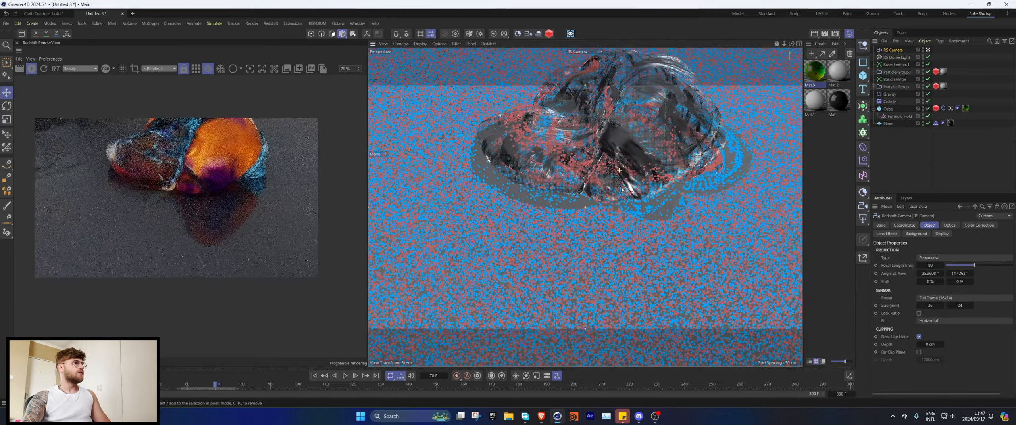
{"action": "middle_click_drag", "start_coordinate": [621, 190], "coordinate": [627, 227], "text": "alt"}
{"action": "scroll", "coordinate": [626, 227], "scroll_direction": "up", "scroll_amount": 1}
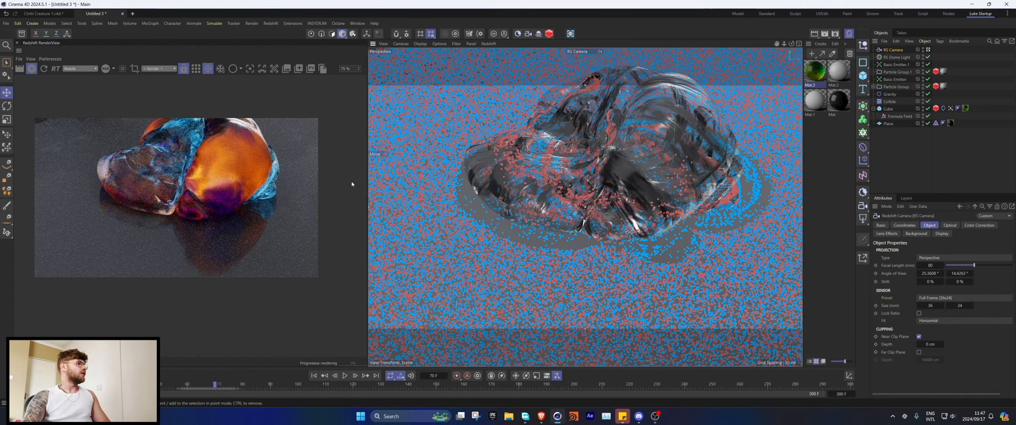
Pick the RS Camera's focus distance on the creature in the render and set the aperture to f/3.
{"action": "left_click", "coordinate": [248, 71]}
{"action": "left_click", "coordinate": [132, 183]}
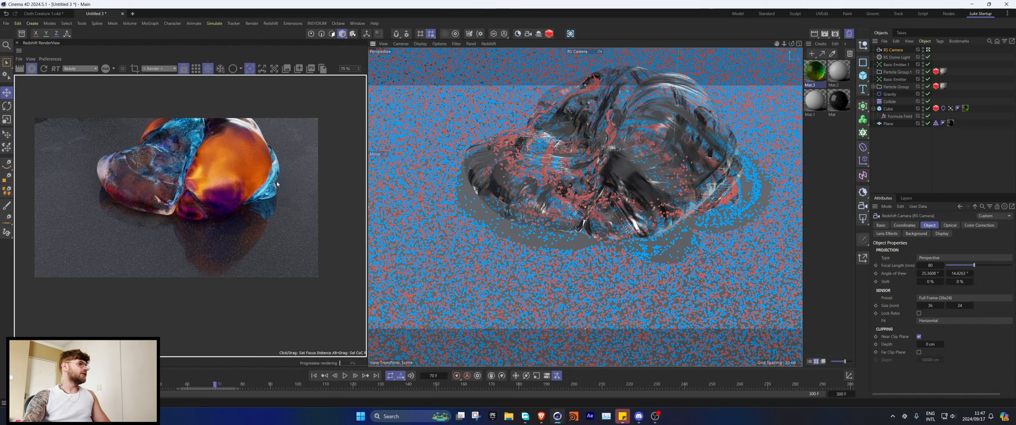
{"action": "left_click", "coordinate": [947, 226]}
{"action": "double_click", "coordinate": [928, 336]}
{"action": "type", "text": "1"}
{"action": "key", "text": "Return"}
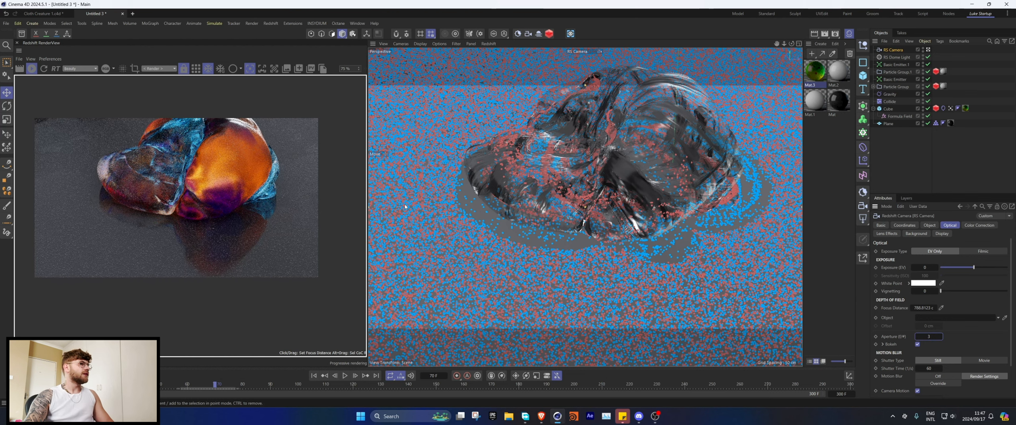
{"action": "scroll", "coordinate": [133, 229], "scroll_direction": "up", "scroll_amount": 1}
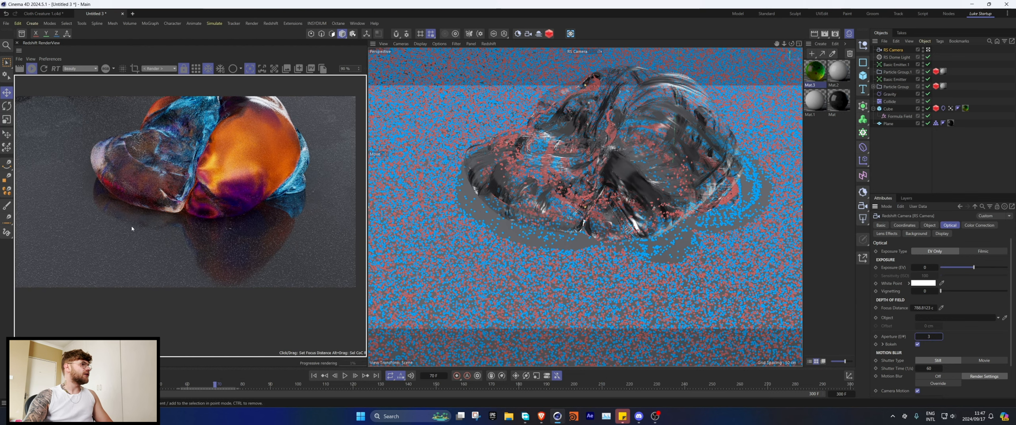
Stop the live Redshift render, check the image up close, and play the simulation on to frame 127.
{"action": "left_click", "coordinate": [31, 69]}
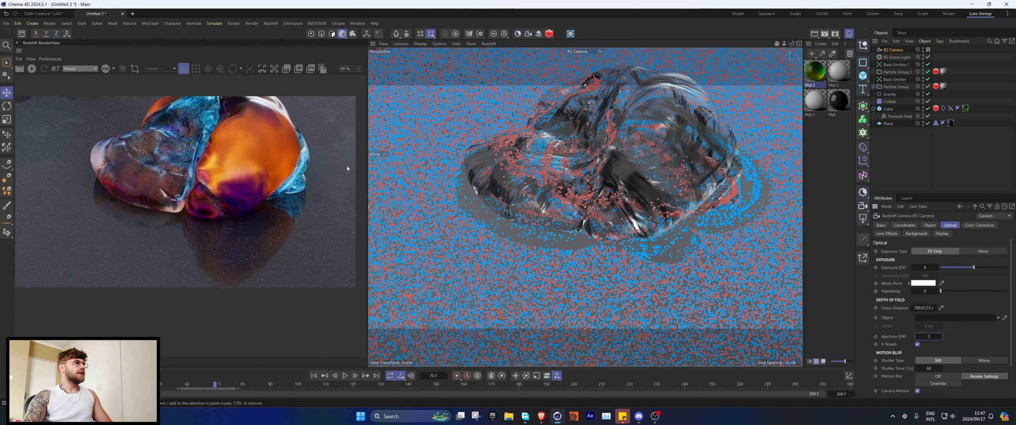
{"action": "scroll", "coordinate": [326, 189], "scroll_direction": "up", "scroll_amount": 5}
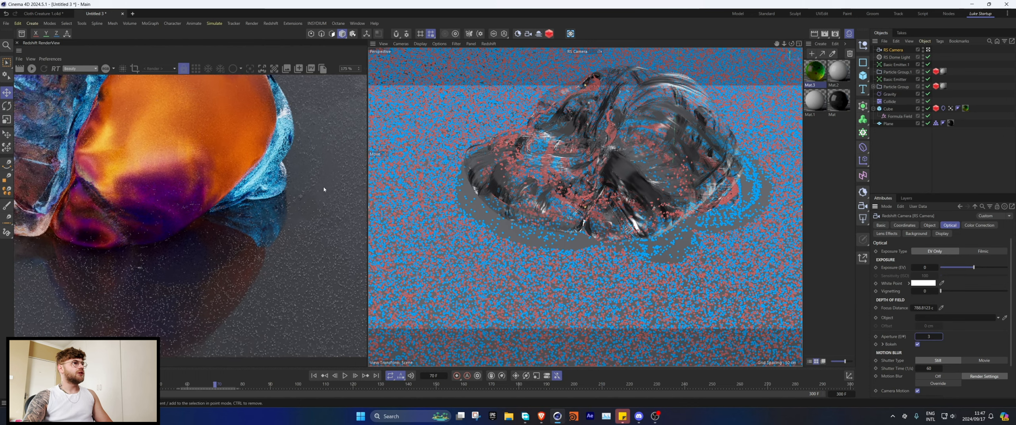
{"action": "scroll", "coordinate": [309, 150], "scroll_direction": "down", "scroll_amount": 6}
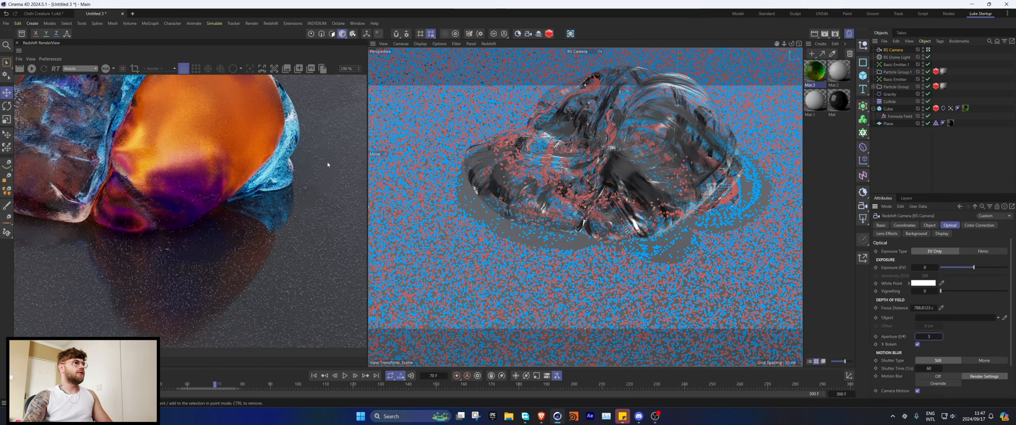
{"action": "middle_click_drag", "start_coordinate": [307, 143], "coordinate": [275, 152]}
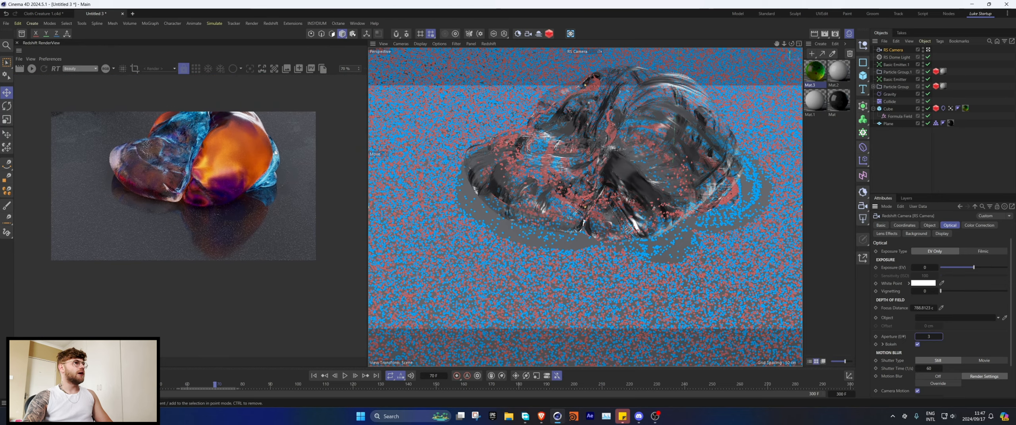
{"action": "left_click", "coordinate": [344, 376]}
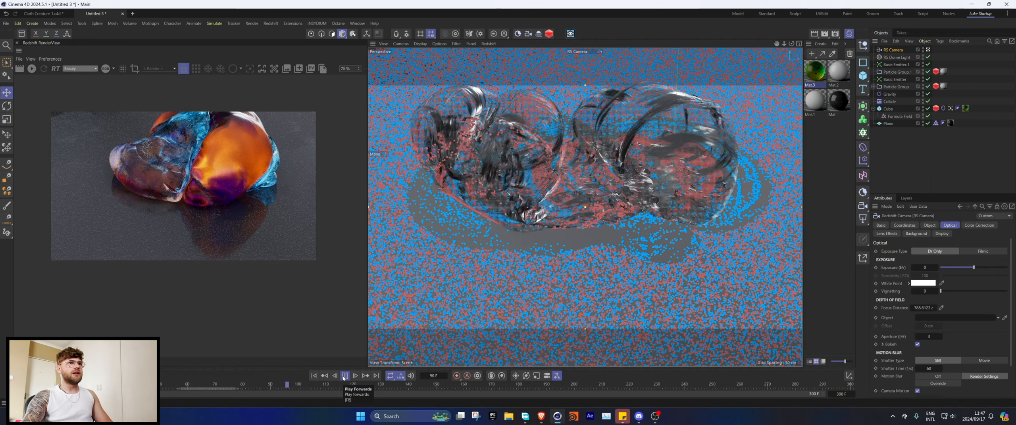
{"action": "left_click", "coordinate": [344, 376]}
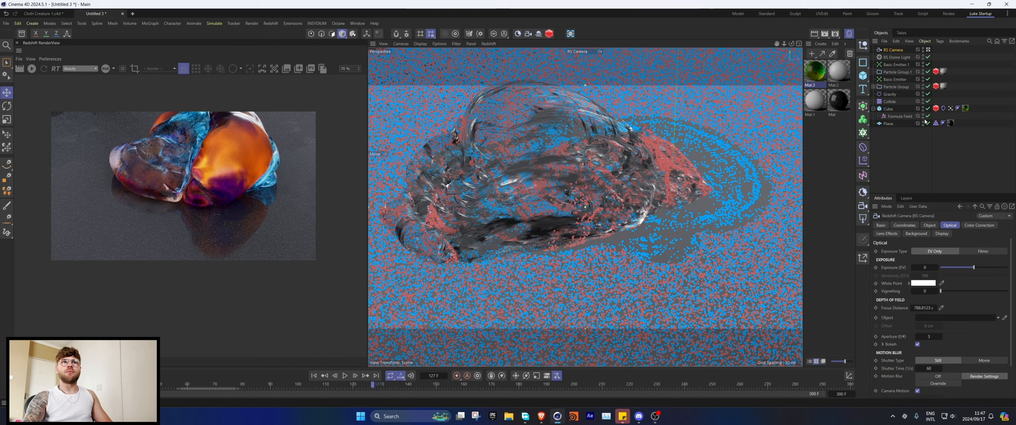
Add a Vertex Map tag to the Plane and use the Cube as its field.
{"action": "right_click", "coordinate": [895, 123]}
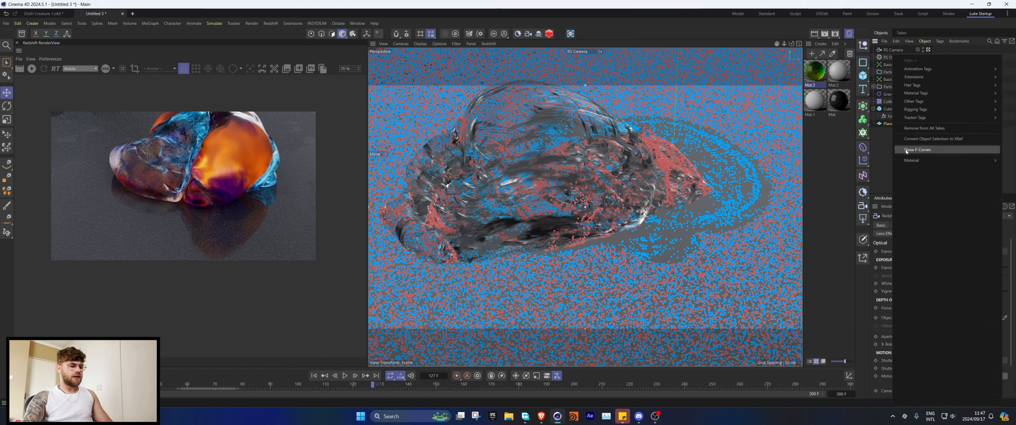
{"action": "mouse_move", "coordinate": [912, 79]}
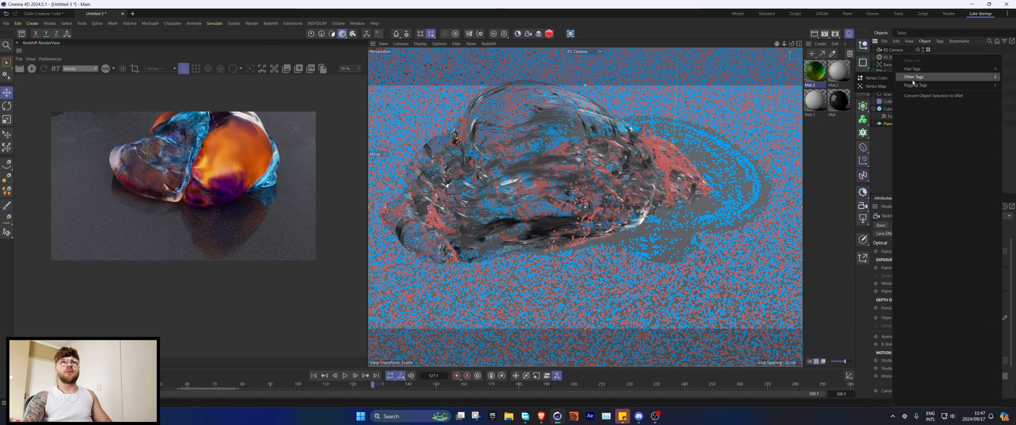
{"action": "left_click", "coordinate": [875, 86]}
{"action": "left_click_drag", "start_coordinate": [888, 110], "coordinate": [913, 274]}
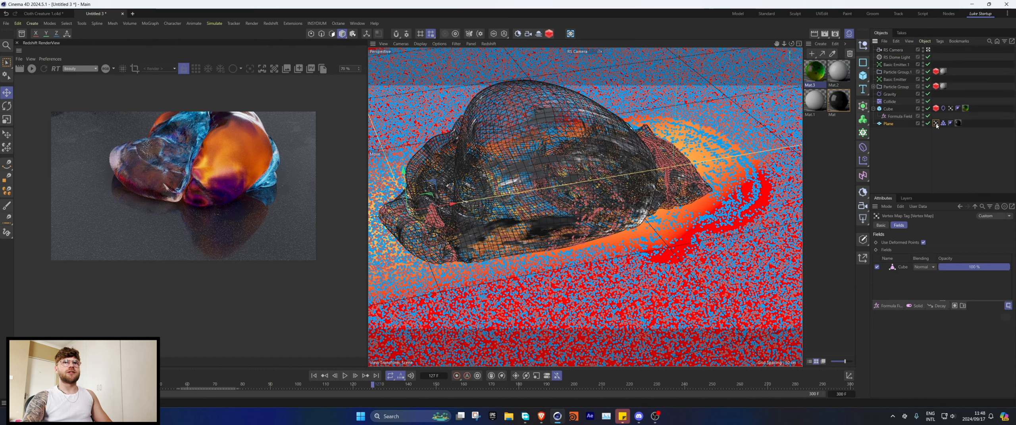
Set the Plane's width and height segments to 200 each.
{"action": "left_click", "coordinate": [884, 124]}
{"action": "left_click_drag", "start_coordinate": [949, 259], "coordinate": [1012, 259]}
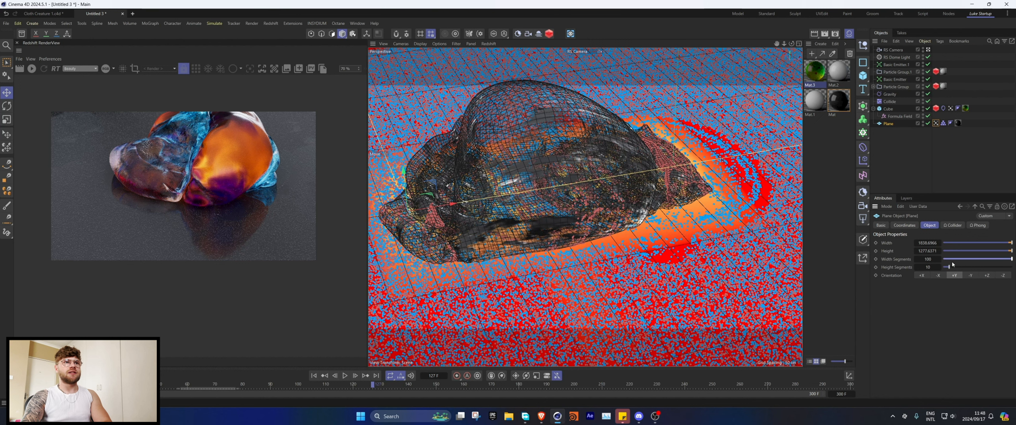
{"action": "left_click", "coordinate": [928, 267]}
{"action": "type", "text": "200"}
{"action": "key", "text": "Return"}
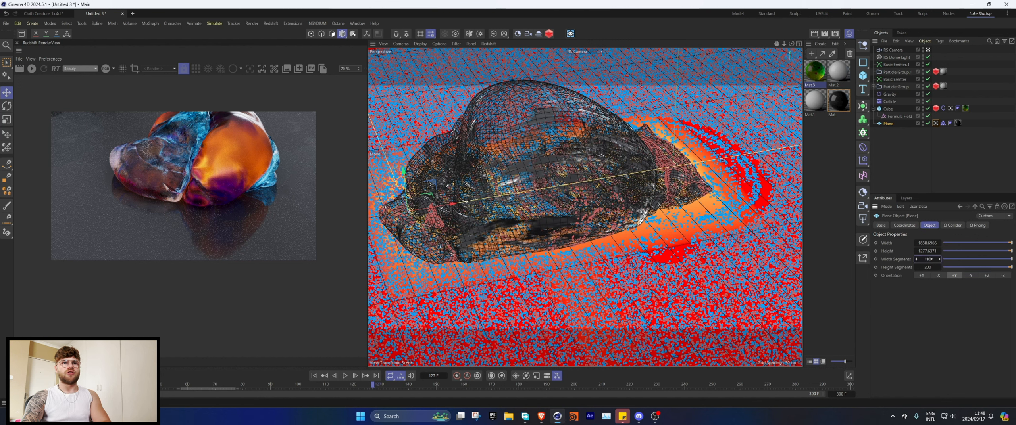
{"action": "key", "text": "Return"}
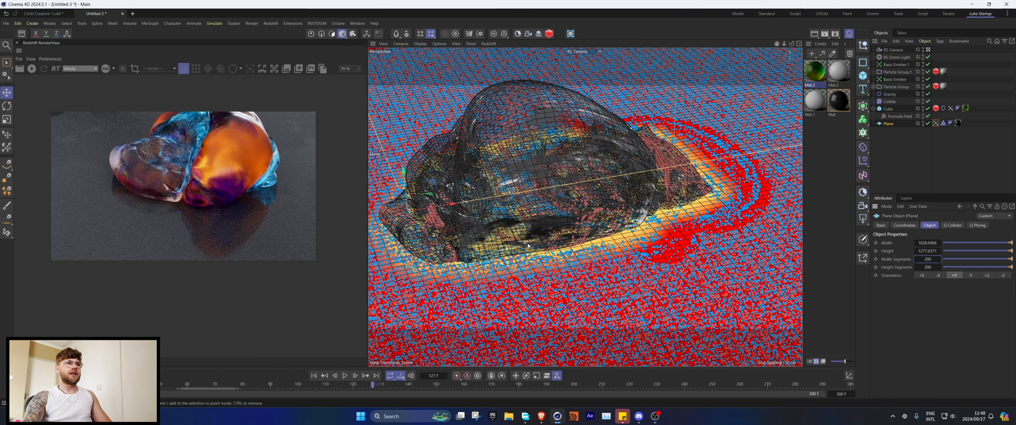
Set the vertex map's Cube field to Surface mode with a 5 cm radius, and replay the simulation to frame 77.
{"action": "left_click", "coordinate": [936, 123]}
{"action": "left_click", "coordinate": [895, 269]}
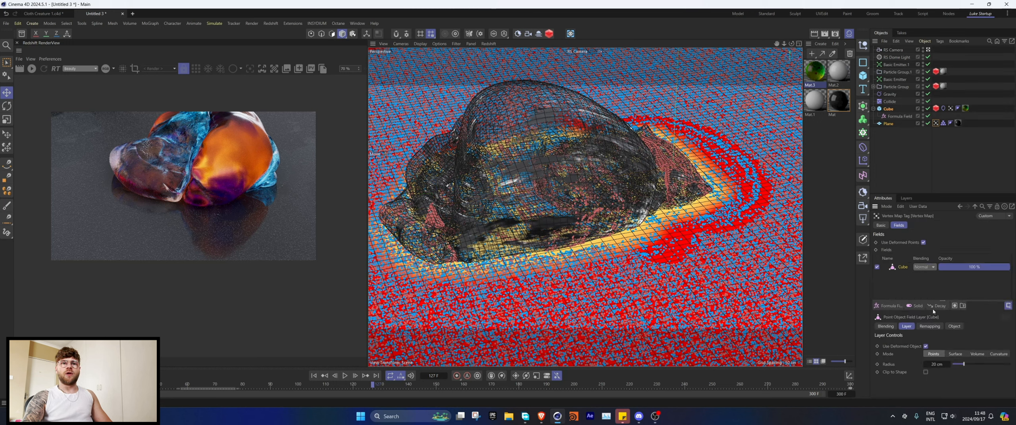
{"action": "left_click_drag", "start_coordinate": [942, 362], "coordinate": [930, 363]}
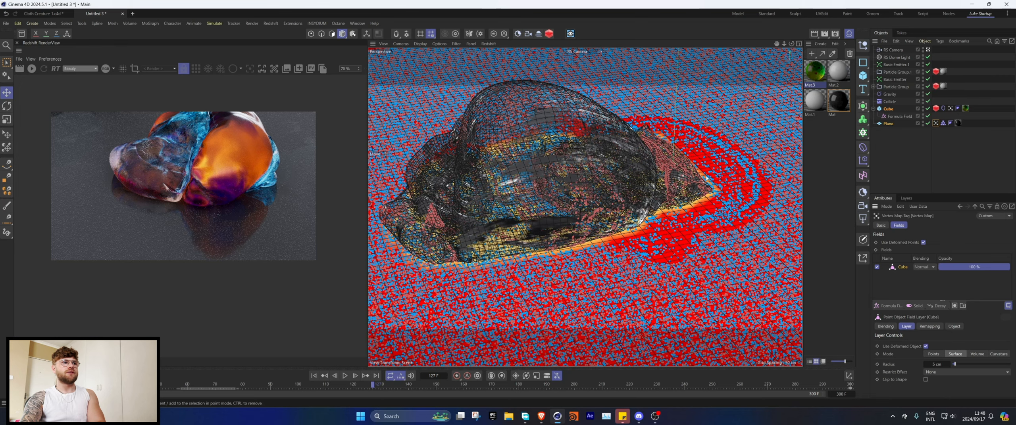
{"action": "left_click", "coordinate": [313, 376]}
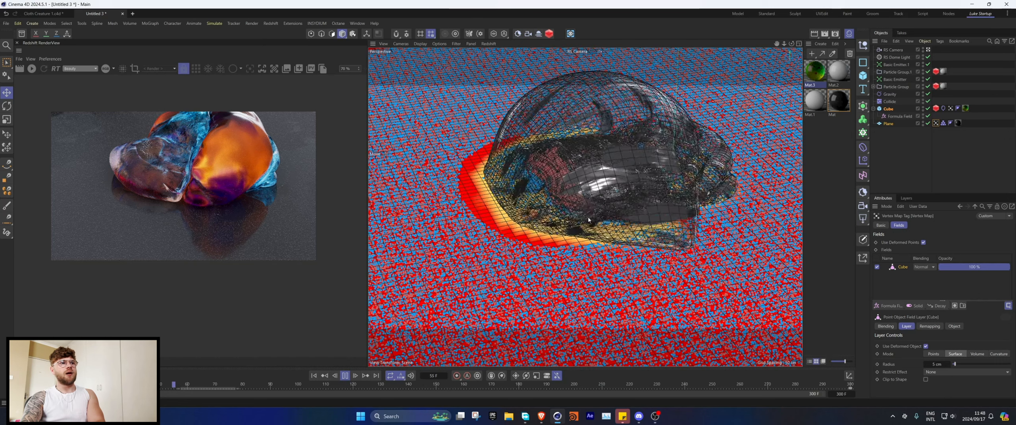
{"action": "left_click", "coordinate": [344, 376]}
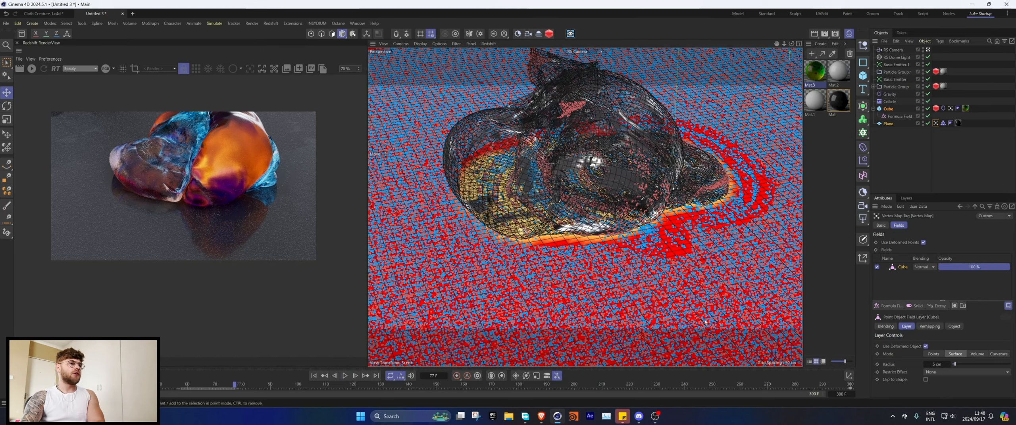
Add a Decay layer above the Cube field, test it by playing the simulation, and set its effect strength to 98%.
{"action": "left_click", "coordinate": [936, 306]}
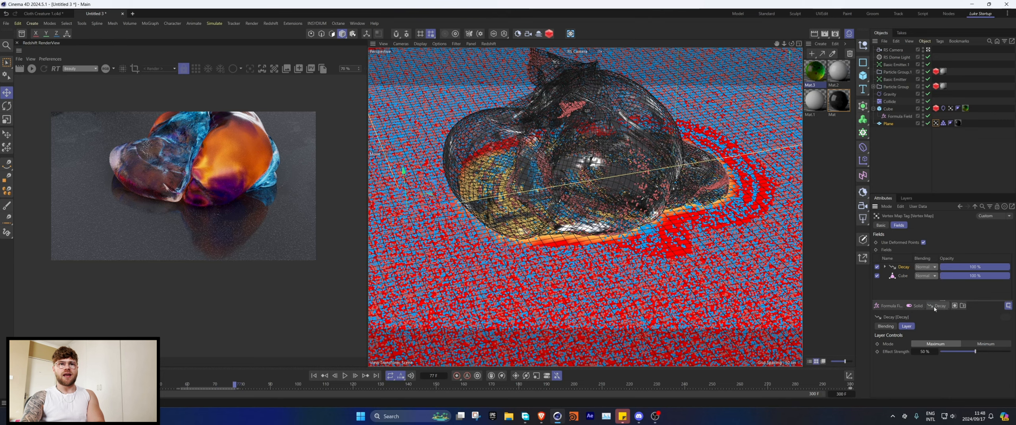
{"action": "left_click", "coordinate": [314, 376]}
{"action": "left_click", "coordinate": [344, 376]}
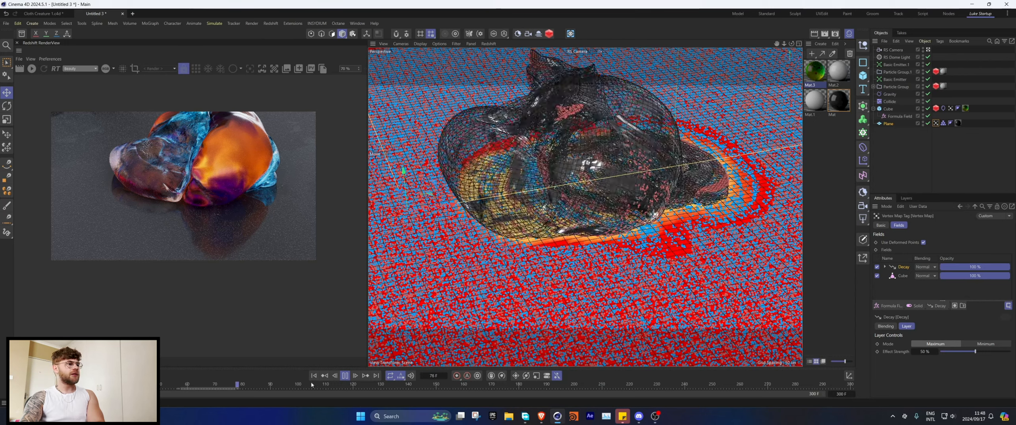
{"action": "left_click", "coordinate": [345, 375]}
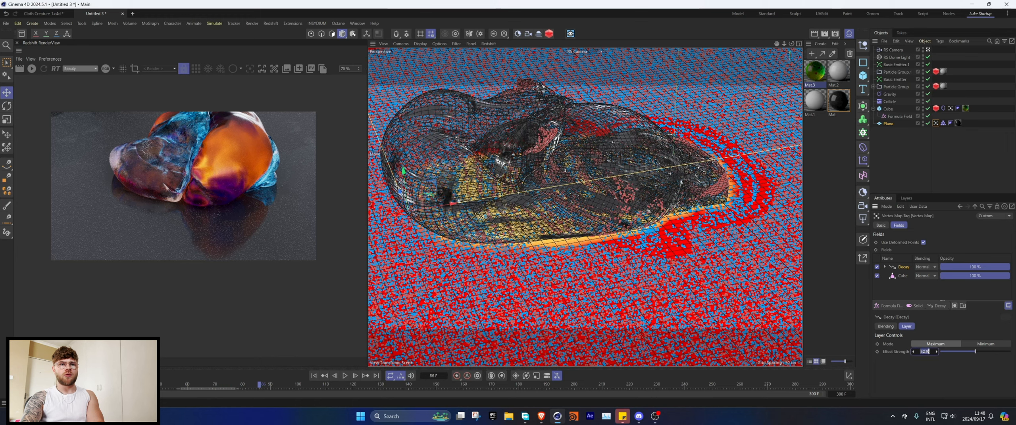
{"action": "type", "text": "98"}
{"action": "key", "text": "Return"}
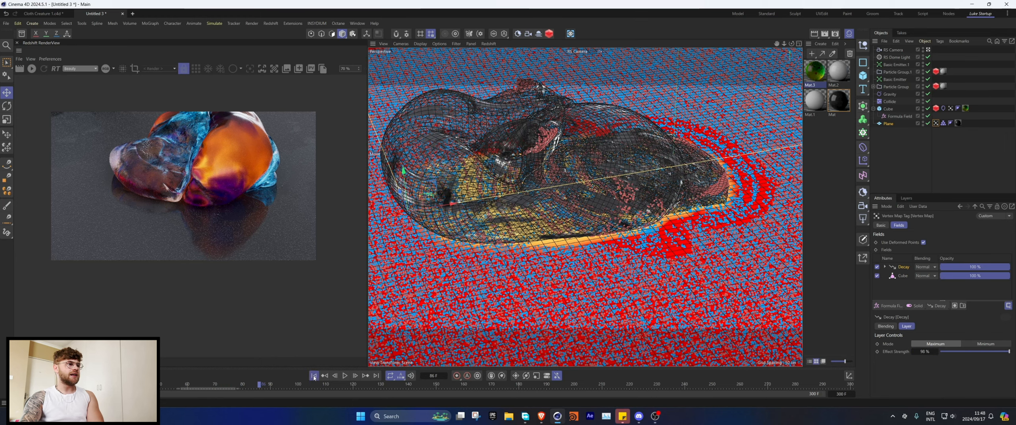
Replay the simulation from the start, stop it at frame 145 and restart the live Redshift render.
{"action": "left_click", "coordinate": [313, 376]}
{"action": "left_click", "coordinate": [345, 376]}
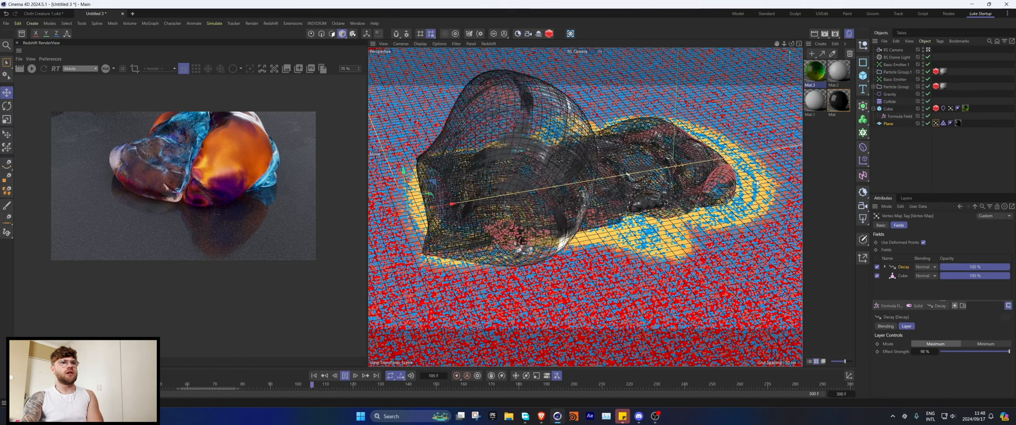
{"action": "left_click", "coordinate": [344, 376]}
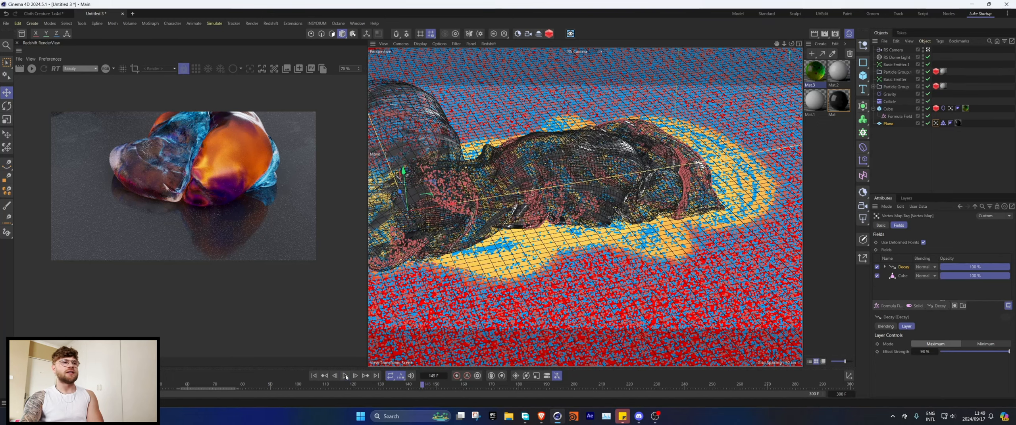
{"action": "left_click", "coordinate": [31, 70]}
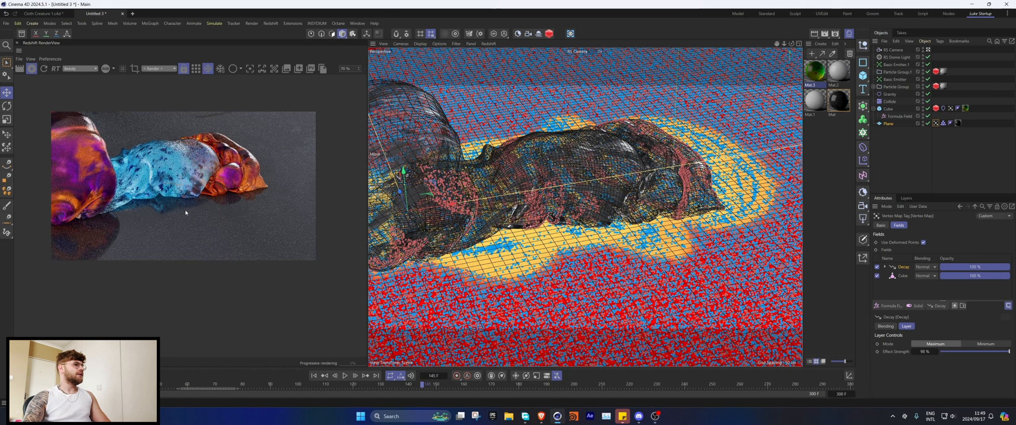
Open the Plane material's node graph and add a Material Blender node.
{"action": "double_click", "coordinate": [958, 123]}
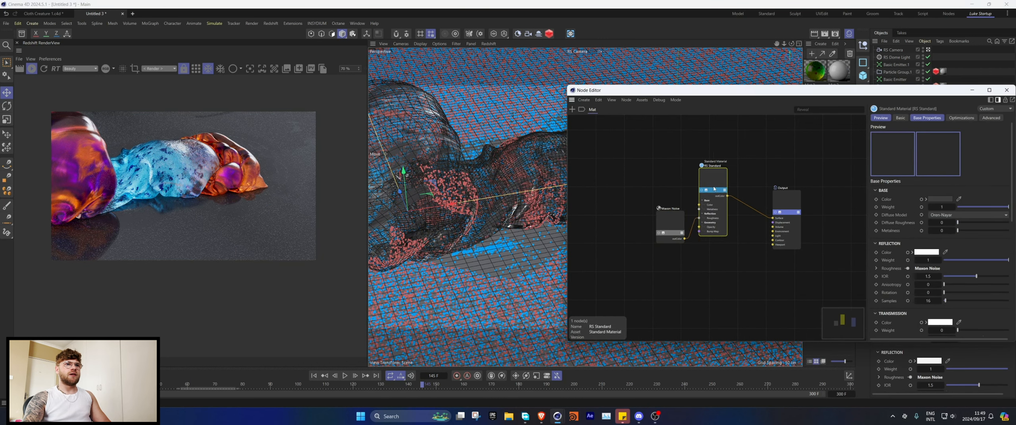
{"action": "double_click", "coordinate": [730, 230]}
{"action": "type", "text": "bln"}
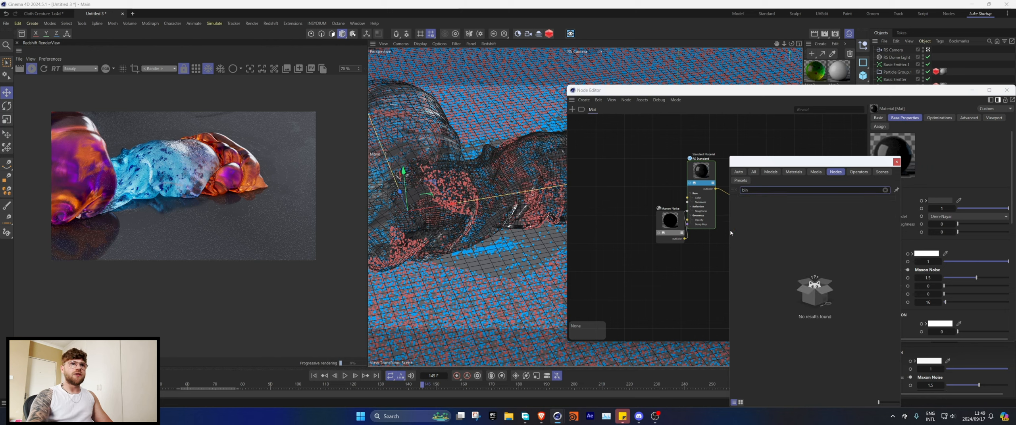
{"action": "key", "text": "BackSpace"}
{"action": "left_click_drag", "start_coordinate": [773, 162], "coordinate": [813, 171]}
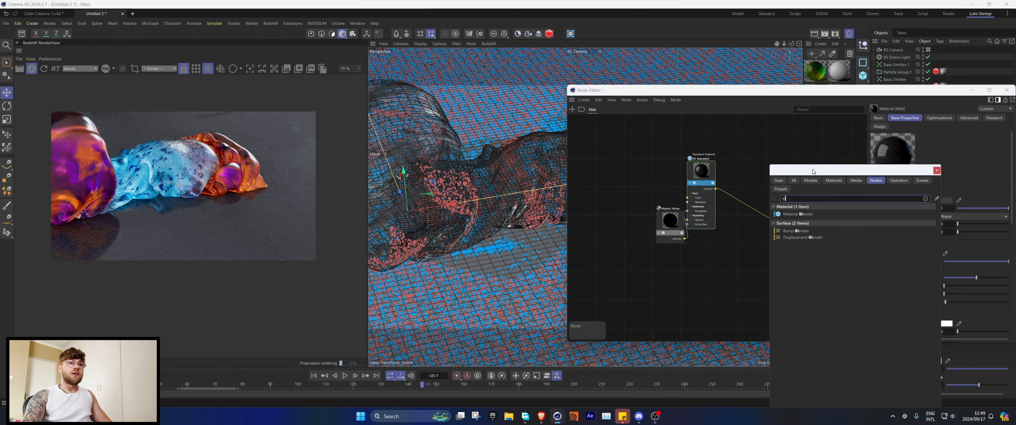
{"action": "double_click", "coordinate": [798, 215]}
Connect the RS Standard to the Material Blender's base and a duplicate without the noise to its Layer 1 material.
{"action": "left_click_drag", "start_coordinate": [670, 223], "coordinate": [729, 227]}
{"action": "left_click", "coordinate": [636, 240]}
{"action": "key", "text": "Delete"}
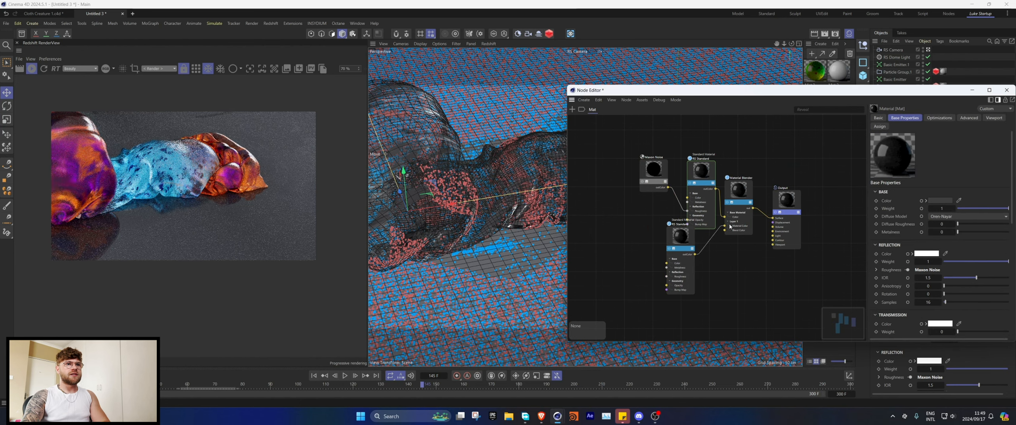
Add a Vertex Attribute node that reads Vertex Map and connect it to the Material Blender's Layer 1 blend color.
{"action": "key", "text": "shift+c"}
{"action": "type", "text": "ve"}
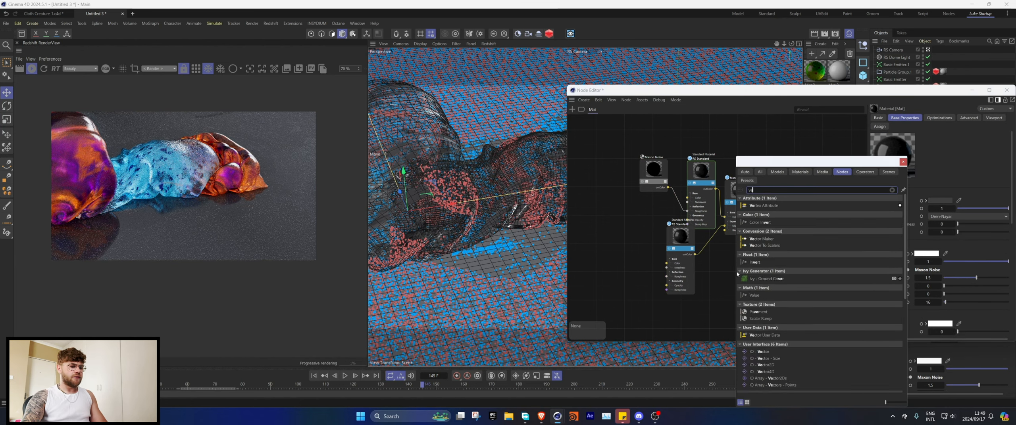
{"action": "type", "text": "r"}
{"action": "double_click", "coordinate": [768, 206]}
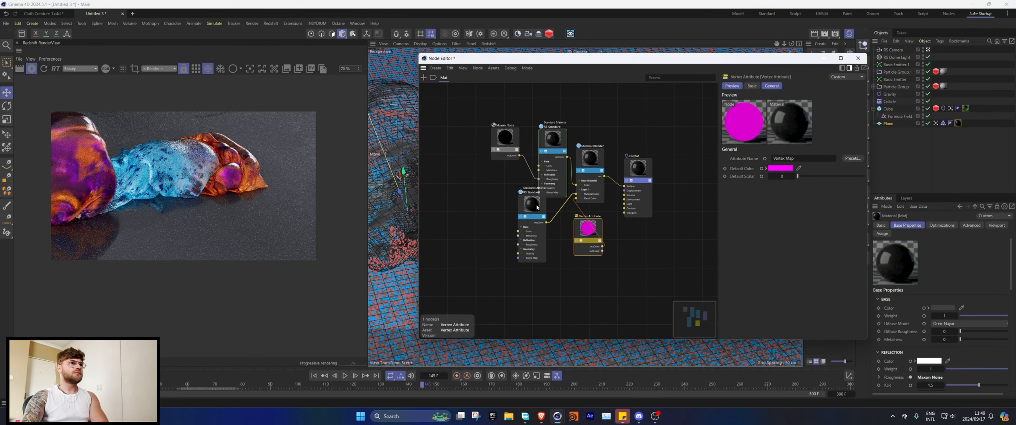
Set the base color of the duplicated RS Standard to dark blue and inspect the floor trail in the live render.
{"action": "left_click", "coordinate": [791, 167]}
{"action": "left_click", "coordinate": [760, 241]}
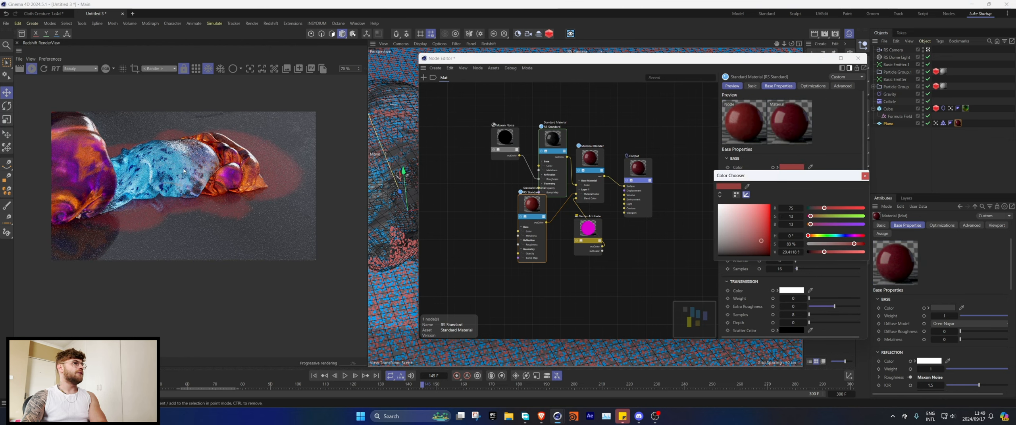
{"action": "left_click_drag", "start_coordinate": [831, 235], "coordinate": [813, 252]}
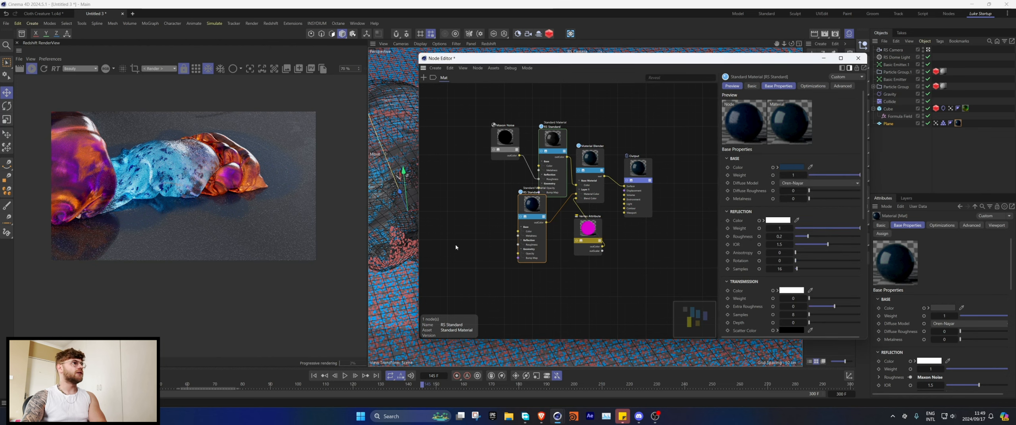
{"action": "scroll", "coordinate": [146, 184], "scroll_direction": "down", "scroll_amount": 1}
{"action": "scroll", "coordinate": [147, 183], "scroll_direction": "down", "scroll_amount": 1}
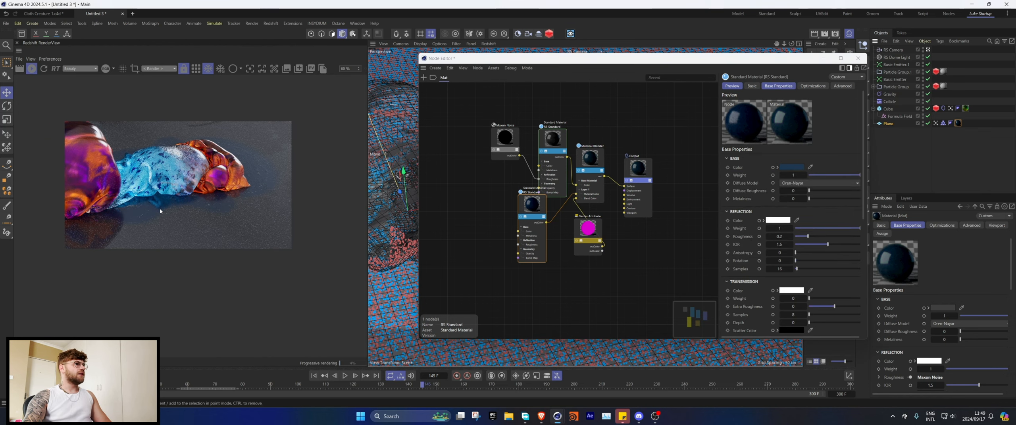
{"action": "left_click", "coordinate": [858, 59]}
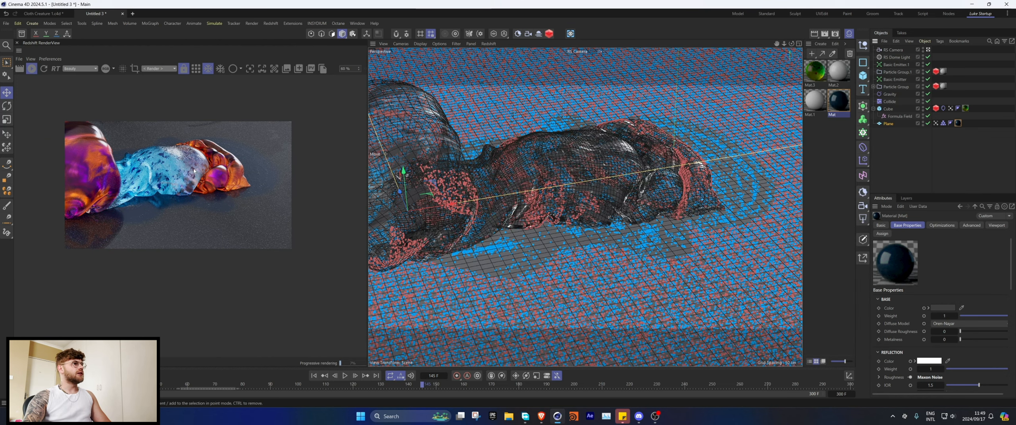
{"action": "scroll", "coordinate": [194, 170], "scroll_direction": "up", "scroll_amount": 18}
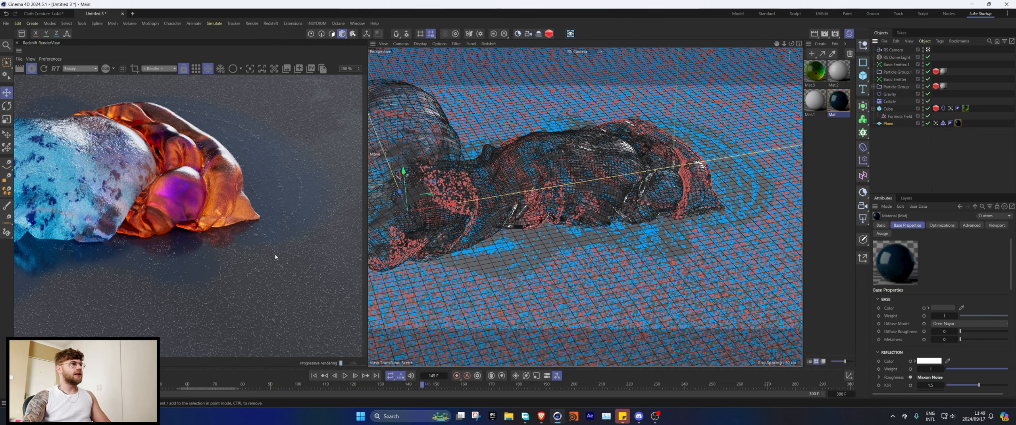
{"action": "scroll", "coordinate": [180, 200], "scroll_direction": "down", "scroll_amount": 8}
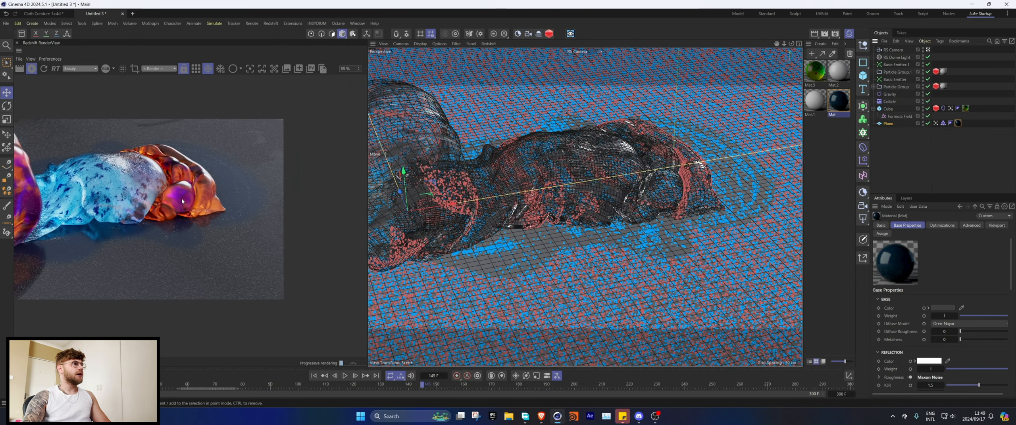
Switch to the Cloth Creature 1 project and open the node graph of the floor plane's material.
{"action": "left_click", "coordinate": [43, 13]}
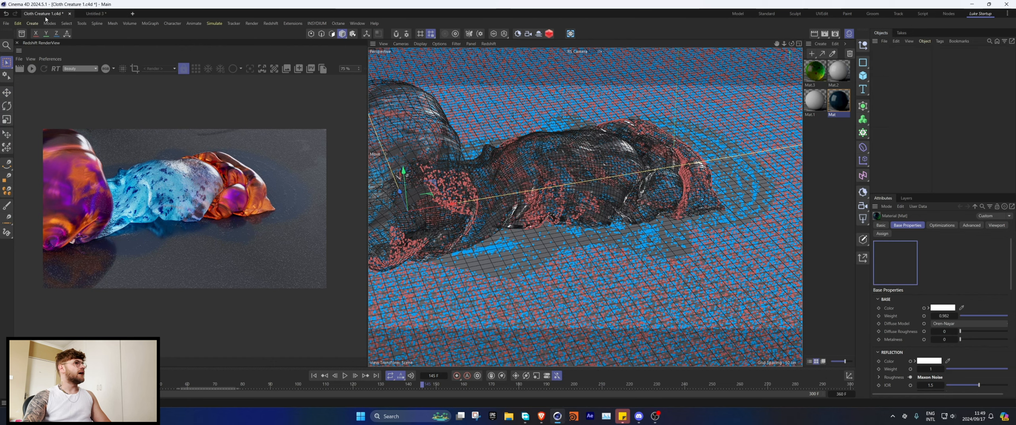
{"action": "double_click", "coordinate": [815, 131]}
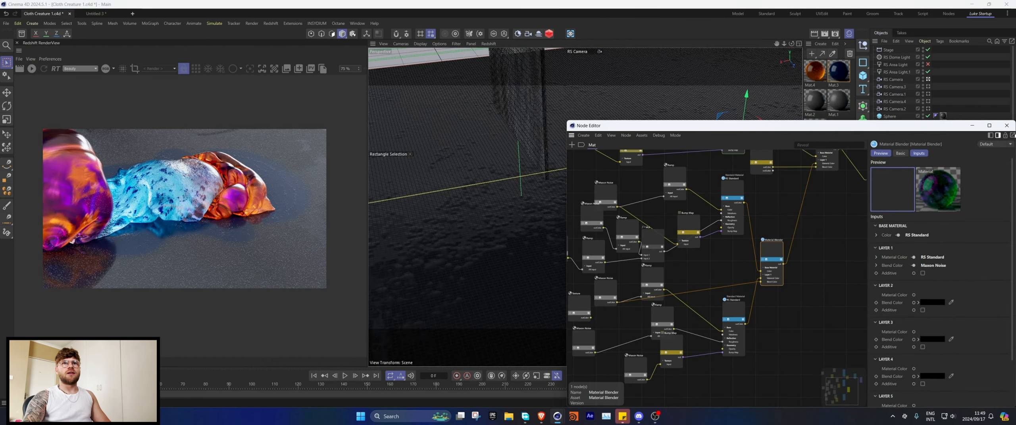
{"action": "left_click", "coordinate": [1006, 126]}
{"action": "scroll", "coordinate": [960, 171], "scroll_direction": "down", "scroll_amount": 1}
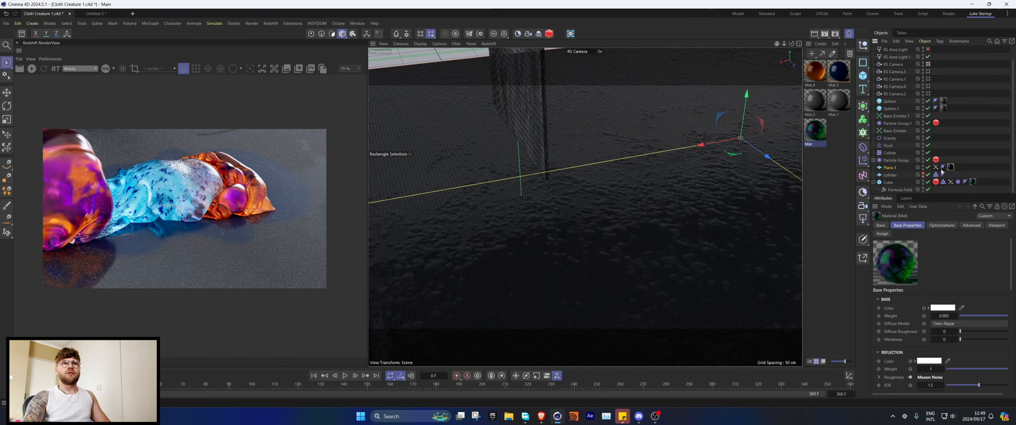
{"action": "left_click", "coordinate": [950, 167]}
{"action": "double_click", "coordinate": [838, 72]}
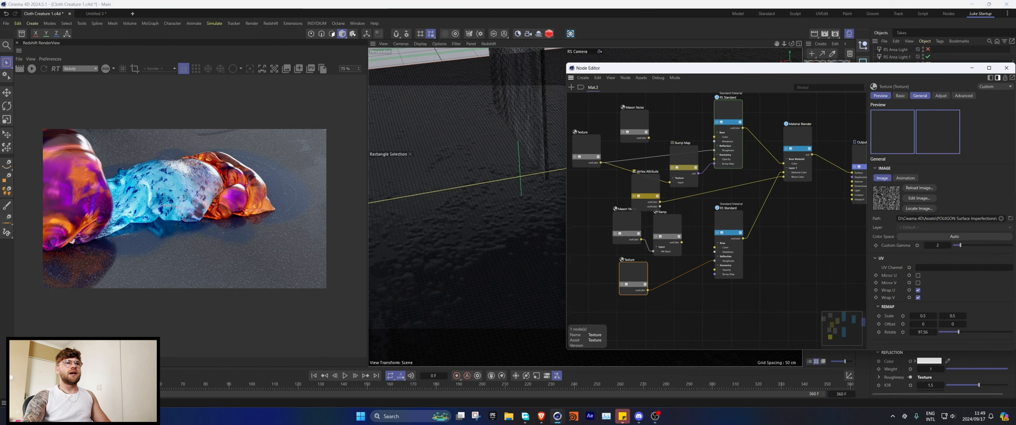
Examine the two Texture nodes feeding the floor material's RS Standards, and return to the Untitled 3 project.
{"action": "left_click", "coordinate": [584, 151]}
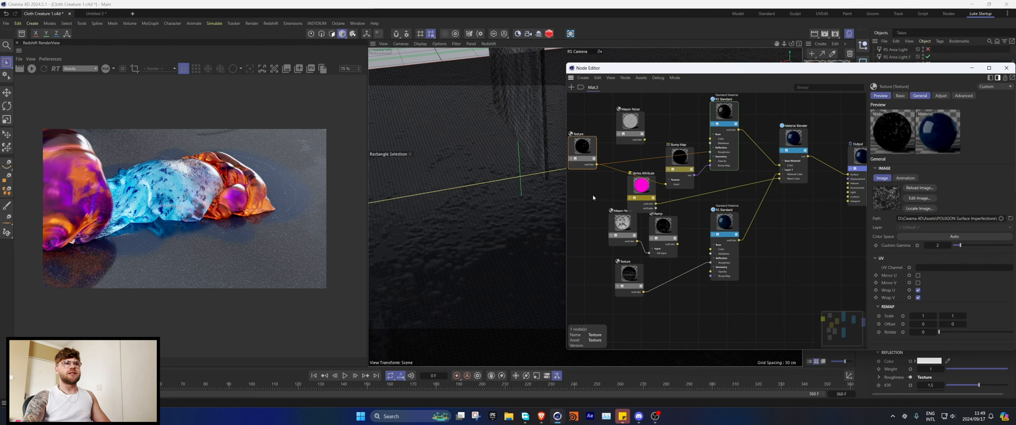
{"action": "left_click", "coordinate": [624, 273]}
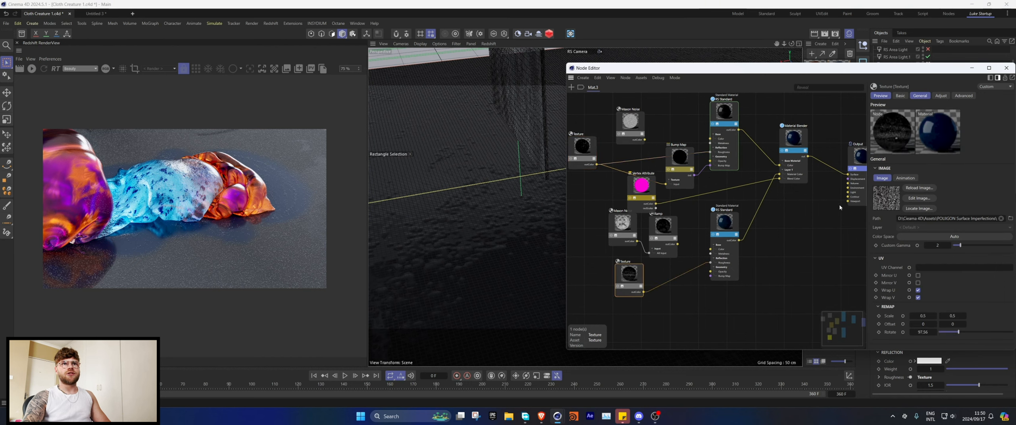
{"action": "left_click", "coordinate": [752, 242]}
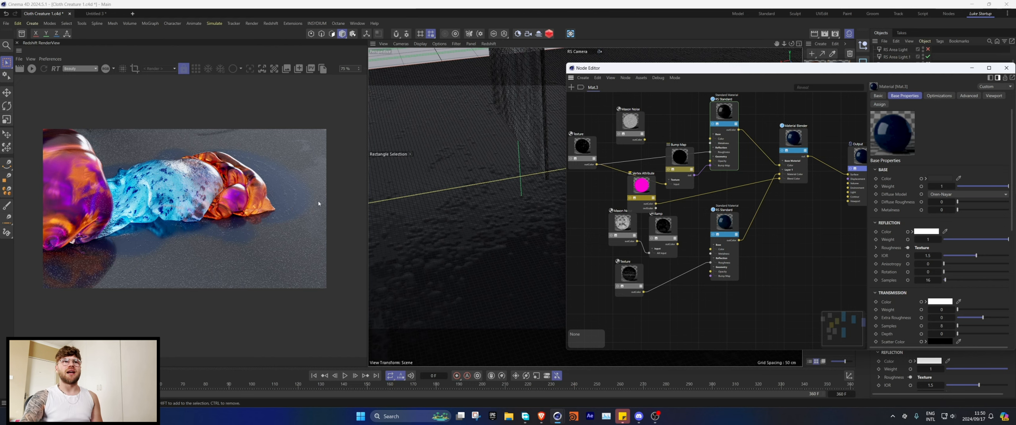
{"action": "left_click", "coordinate": [1004, 69]}
{"action": "left_click", "coordinate": [95, 15]}
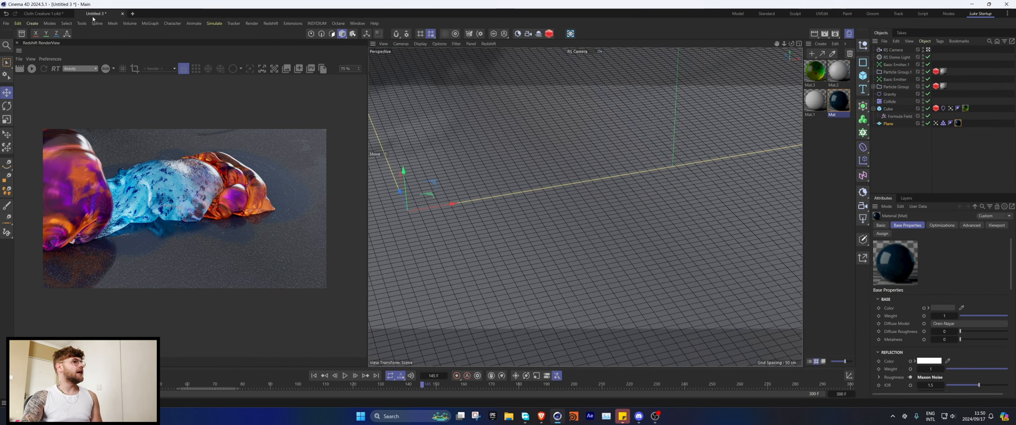
Start the live Redshift render, replay the simulation from the beginning and stop it at frame 85.
{"action": "left_click", "coordinate": [32, 69]}
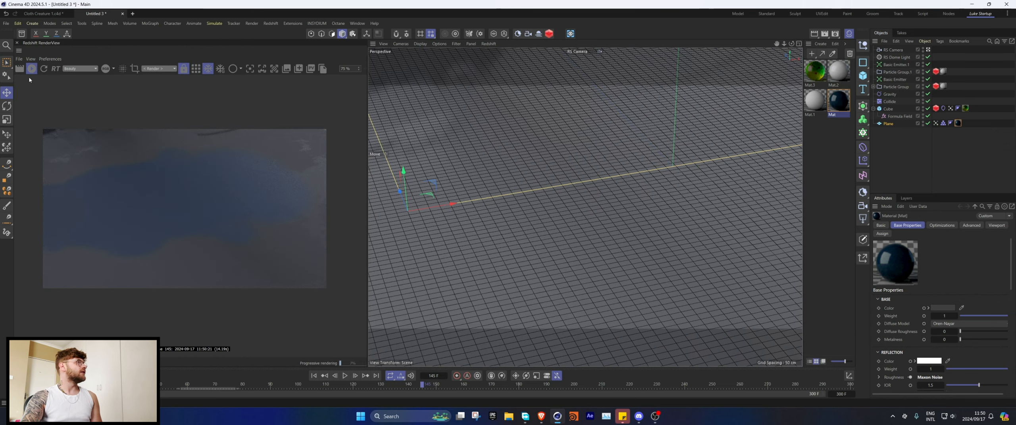
{"action": "left_click", "coordinate": [313, 376]}
{"action": "left_click", "coordinate": [344, 376]}
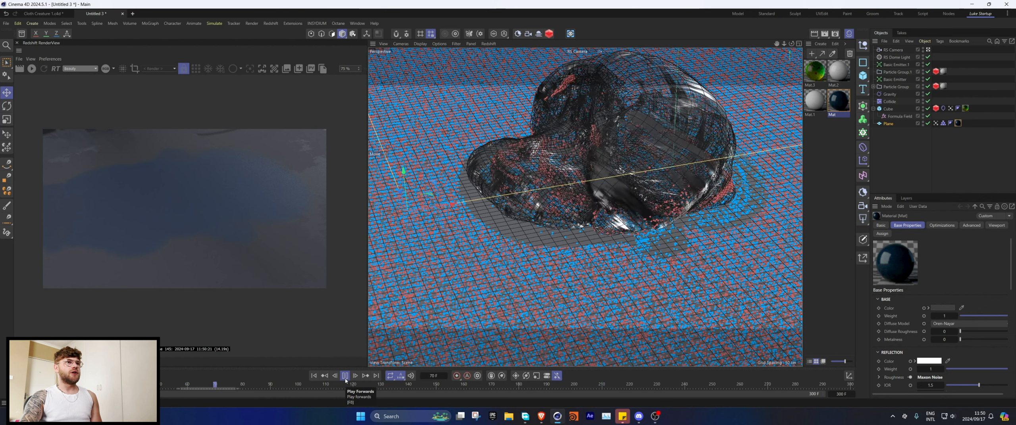
{"action": "left_click", "coordinate": [345, 376]}
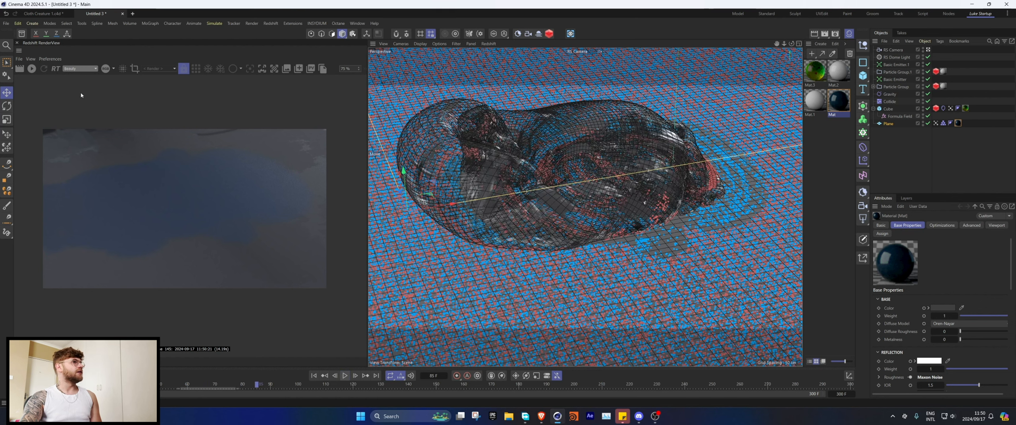
Open the cloth material's node graph and recolor the orange knot of the second RS Standard's ramp to blue.
{"action": "double_click", "coordinate": [818, 76]}
{"action": "left_click", "coordinate": [914, 323]}
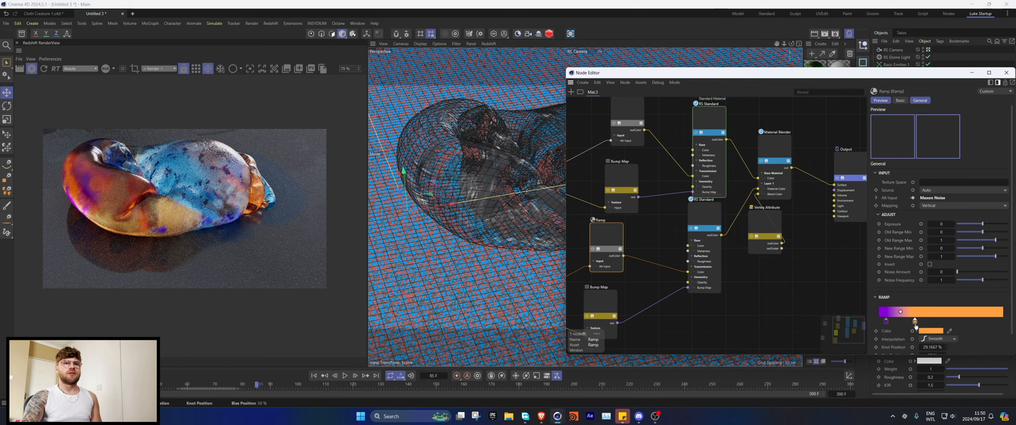
{"action": "double_click", "coordinate": [914, 322]}
{"action": "left_click", "coordinate": [873, 329]}
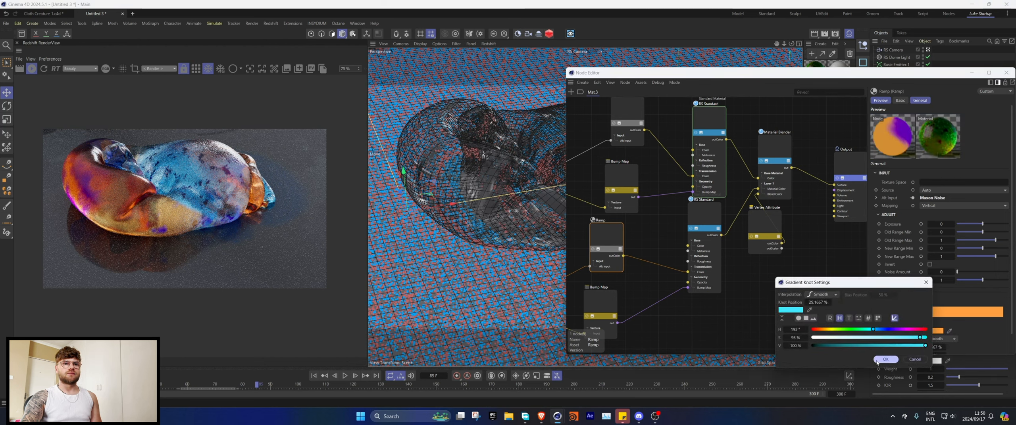
{"action": "left_click", "coordinate": [878, 361]}
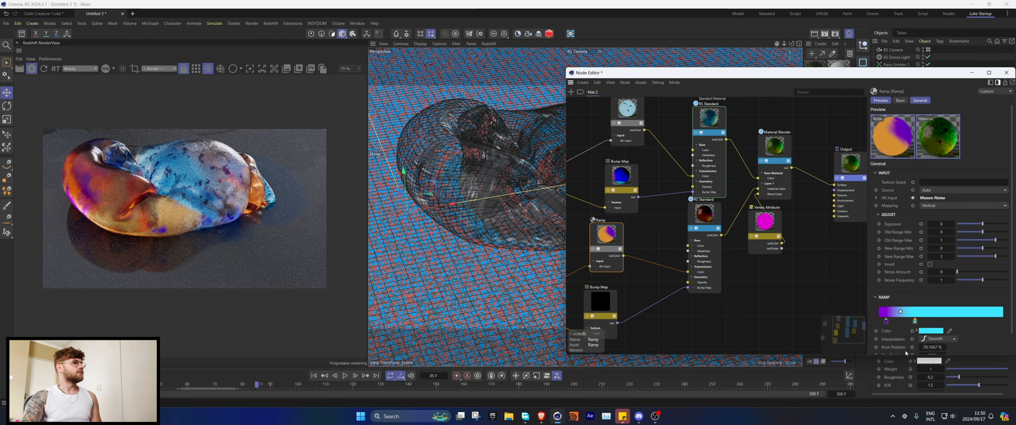
{"action": "double_click", "coordinate": [915, 322]}
{"action": "left_click", "coordinate": [883, 329]}
{"action": "left_click", "coordinate": [877, 359]}
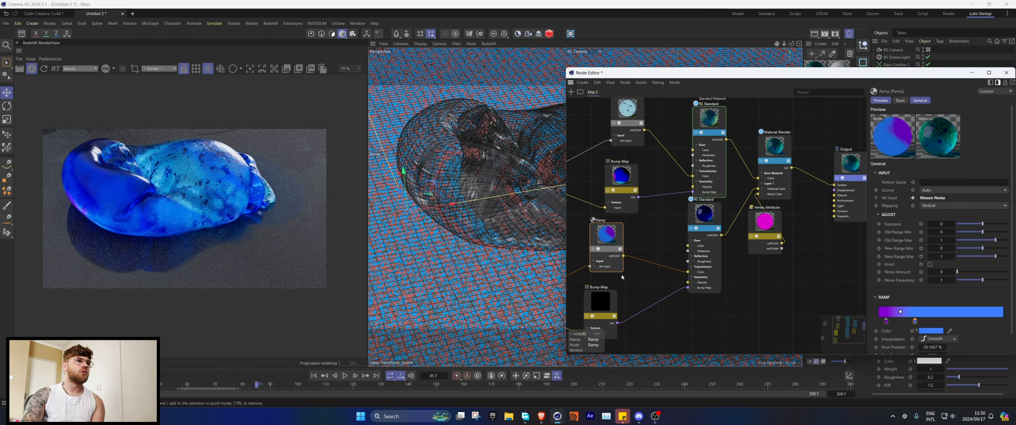
Change the same ramp's purple knot to black and restart the live render.
{"action": "middle_click_drag", "start_coordinate": [621, 275], "coordinate": [665, 227]}
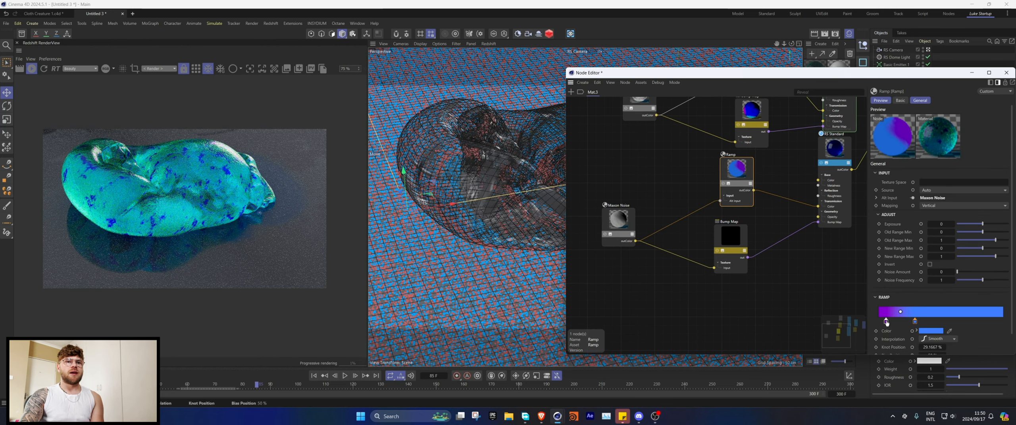
{"action": "double_click", "coordinate": [886, 321]}
{"action": "left_click_drag", "start_coordinate": [865, 348], "coordinate": [808, 348]}
{"action": "left_click", "coordinate": [884, 357]}
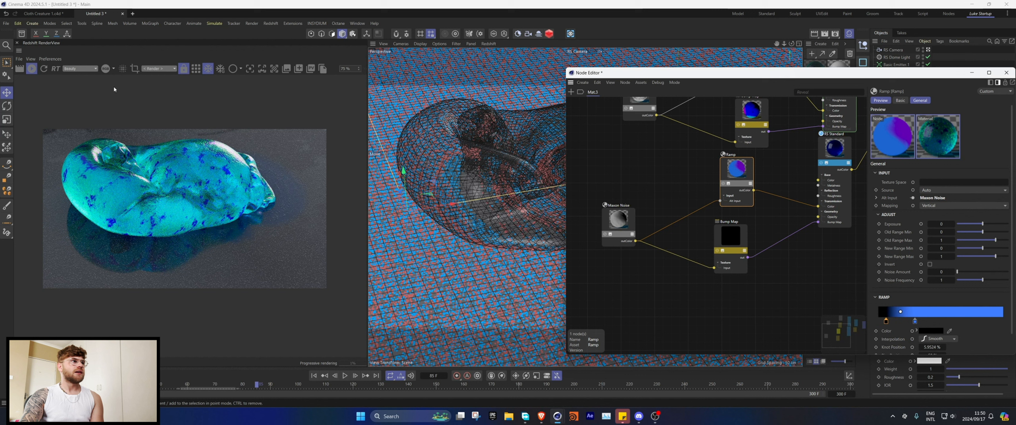
{"action": "left_click", "coordinate": [33, 69]}
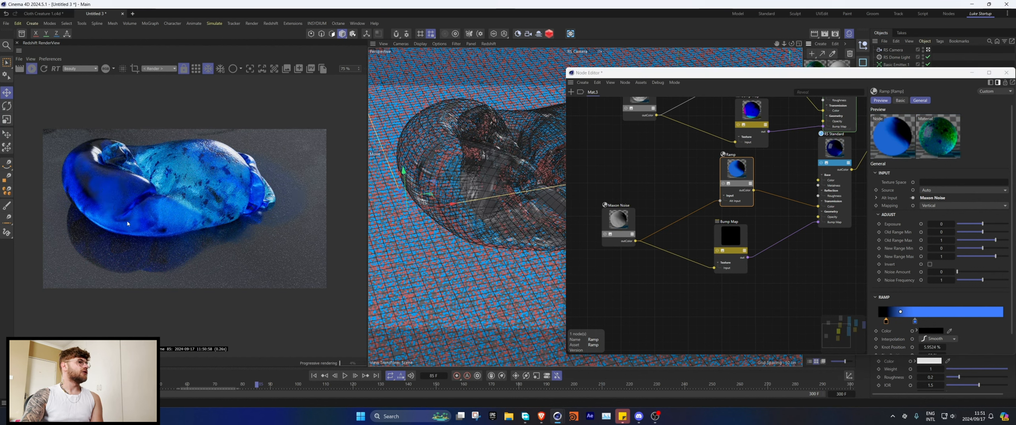
Set the height scale of the second RS Standard's Bump Map to 10.
{"action": "left_click", "coordinate": [725, 229]}
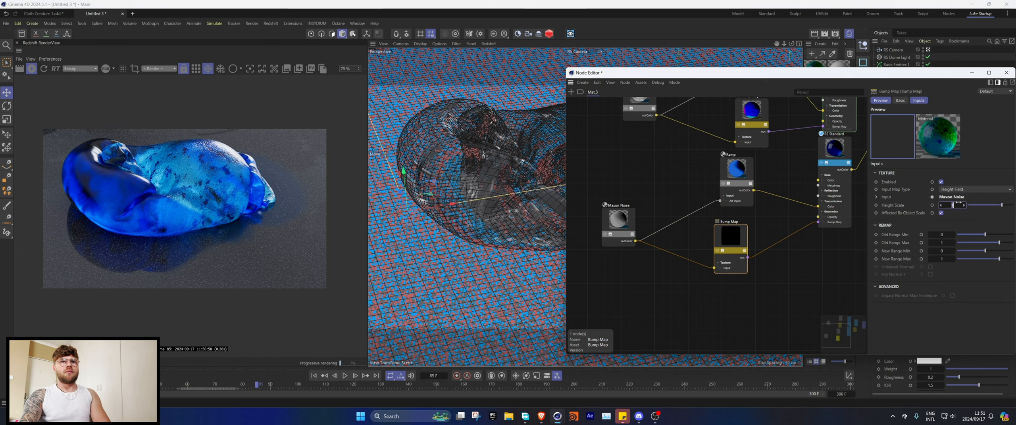
{"action": "type", "text": "10"}
{"action": "key", "text": "Return"}
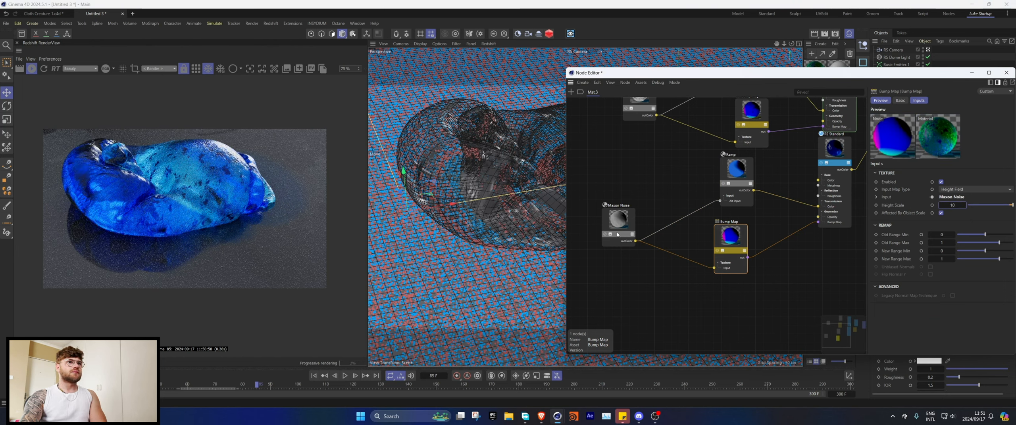
Connect each Maxon Noise node to the reflection roughness of its RS Standard.
{"action": "left_click_drag", "start_coordinate": [635, 243], "coordinate": [839, 192]}
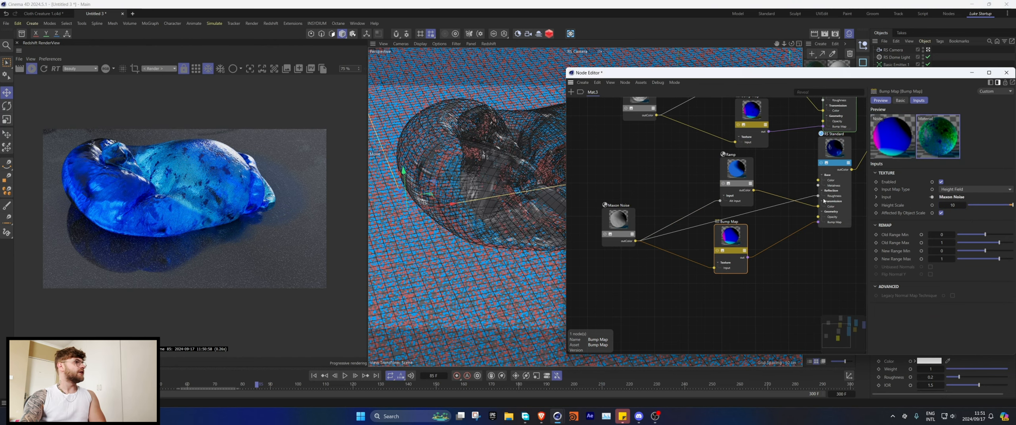
{"action": "middle_click_drag", "start_coordinate": [671, 135], "coordinate": [625, 215]}
{"action": "left_click_drag", "start_coordinate": [612, 196], "coordinate": [778, 181]}
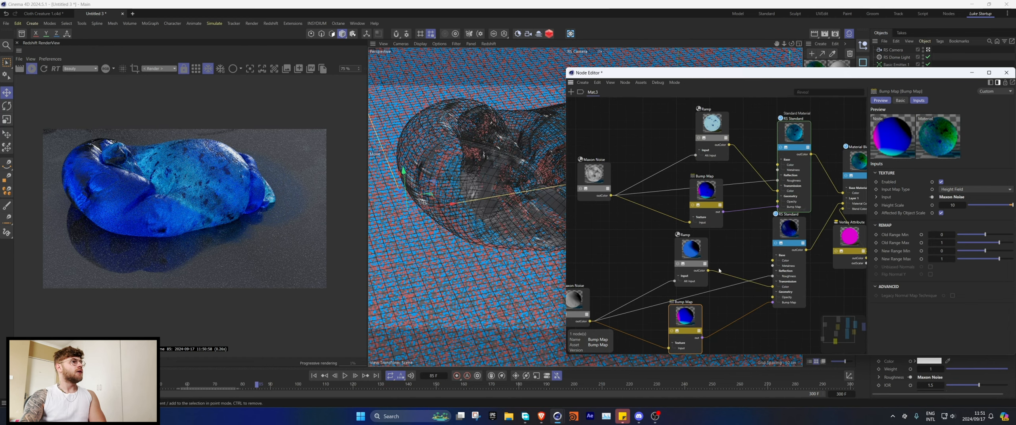
Recolor the blue knot of the second RS Standard's ramp to pinkish red and select the Cube object.
{"action": "left_click", "coordinate": [686, 249]}
{"action": "double_click", "coordinate": [913, 322]}
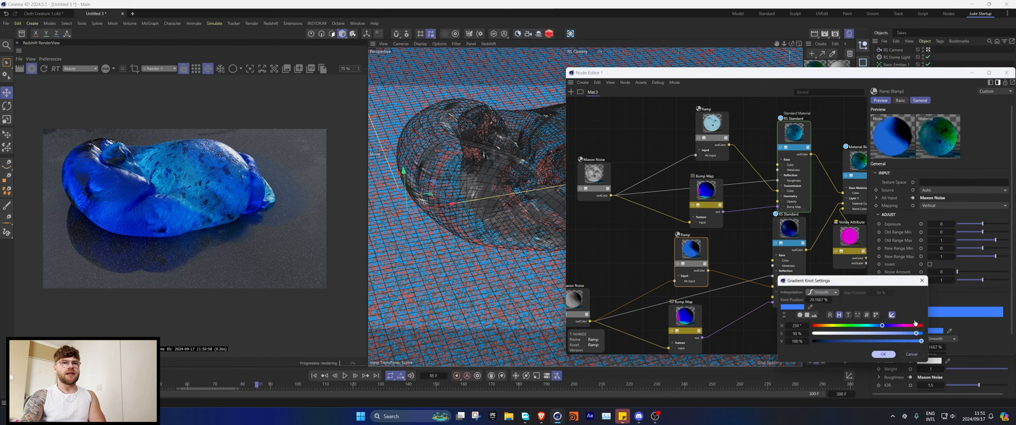
{"action": "left_click", "coordinate": [913, 327]}
{"action": "left_click", "coordinate": [877, 357]}
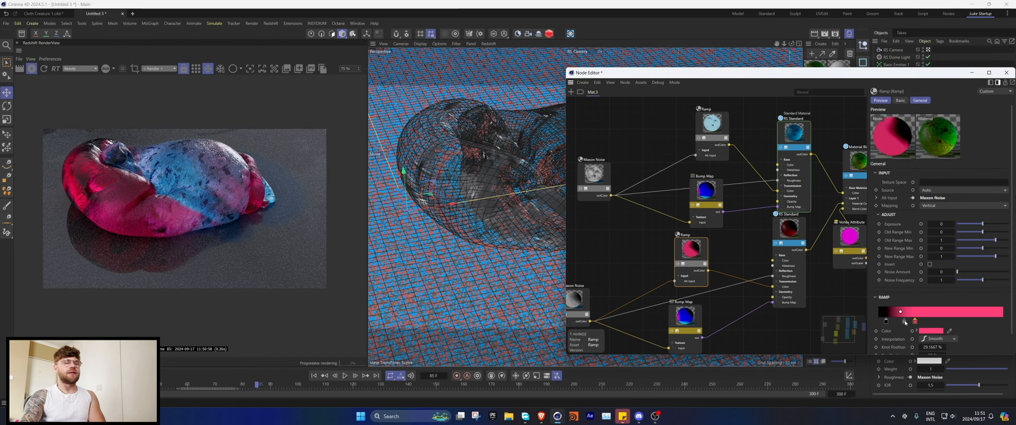
{"action": "left_click", "coordinate": [1006, 73]}
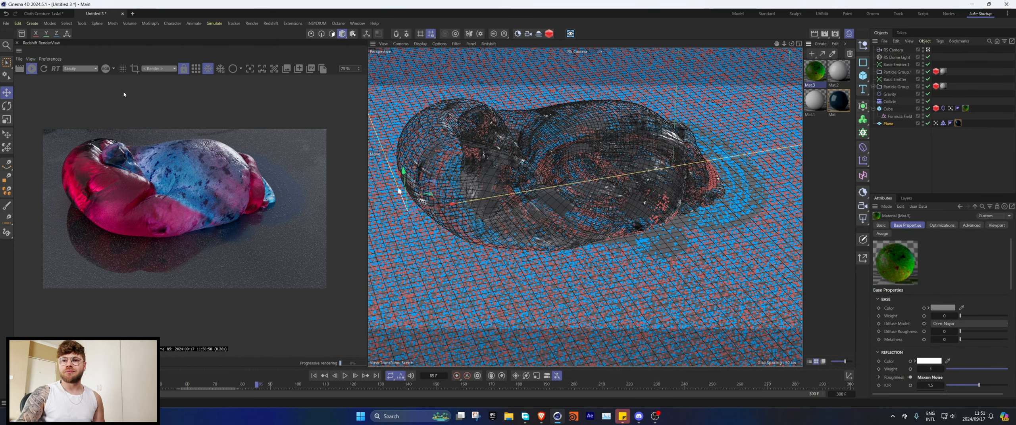
{"action": "left_click", "coordinate": [885, 109]}
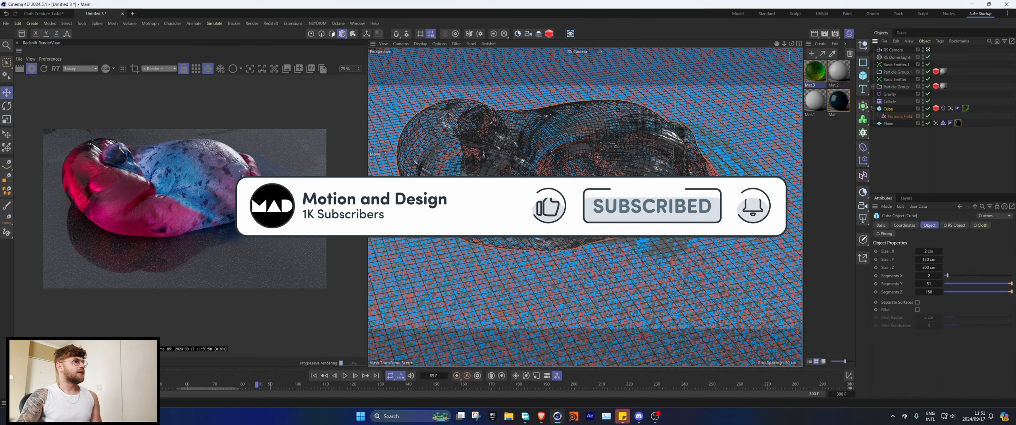